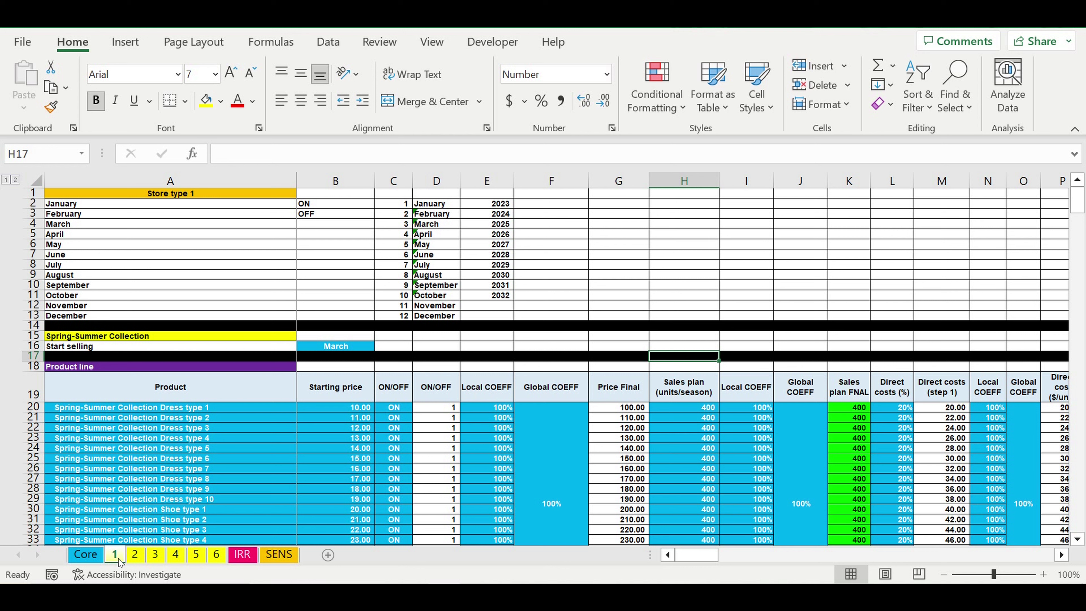
# Look over the Spring-Summer Collection's start-selling month, products, starting prices, price coefficients and sales plan on sheet 1
pyautogui.click(339, 347)
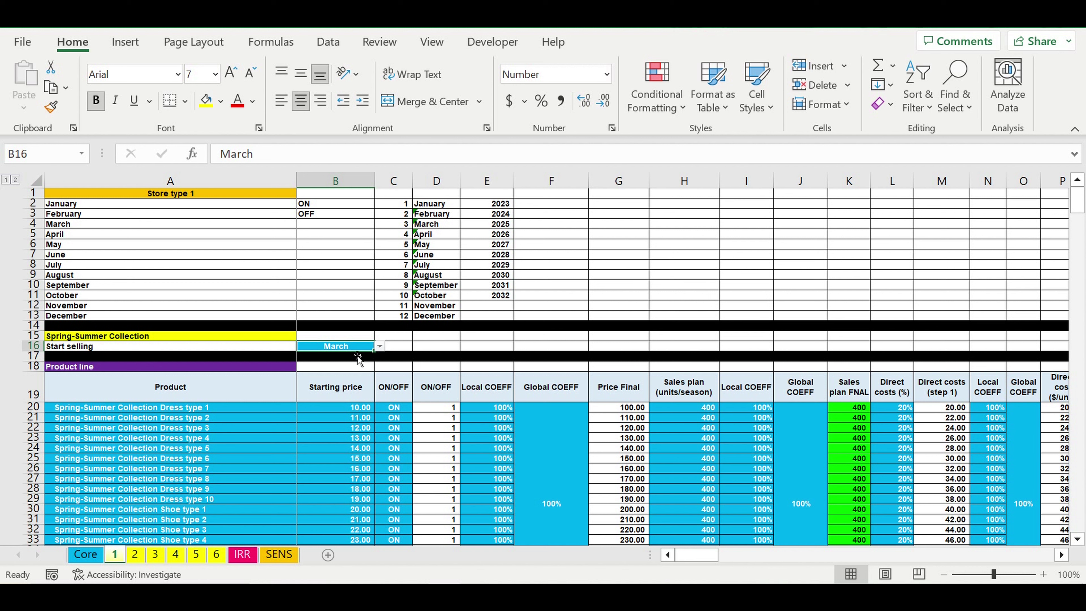
pyautogui.moveTo(197, 407); pyautogui.dragTo(192, 540)
pyautogui.moveTo(335, 407); pyautogui.dragTo(335, 467)
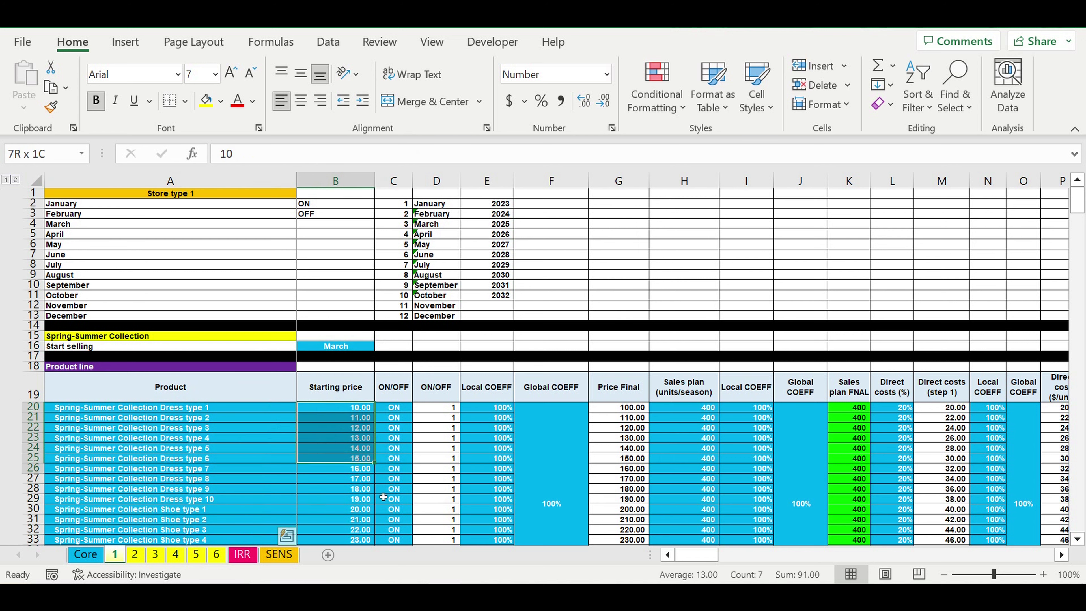
pyautogui.moveTo(384, 497); pyautogui.dragTo(385, 519)
pyautogui.click(502, 396)
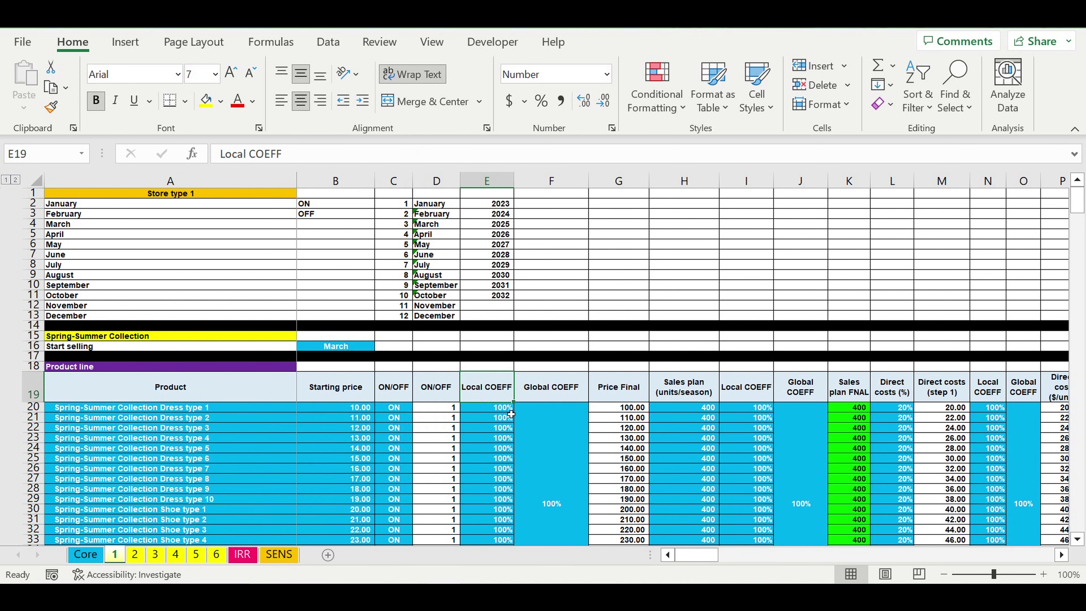
pyautogui.moveTo(511, 414); pyautogui.dragTo(569, 475)
pyautogui.click(675, 438)
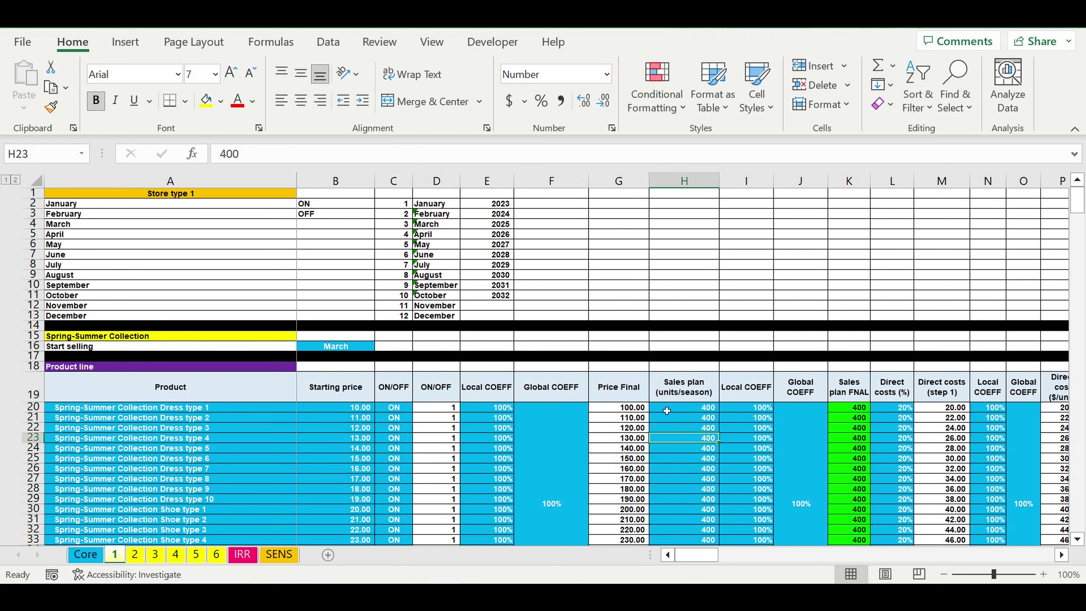
# Inspect the month choices offered for the Spring-Summer Collection's Start selling cell
pyautogui.click(336, 347)
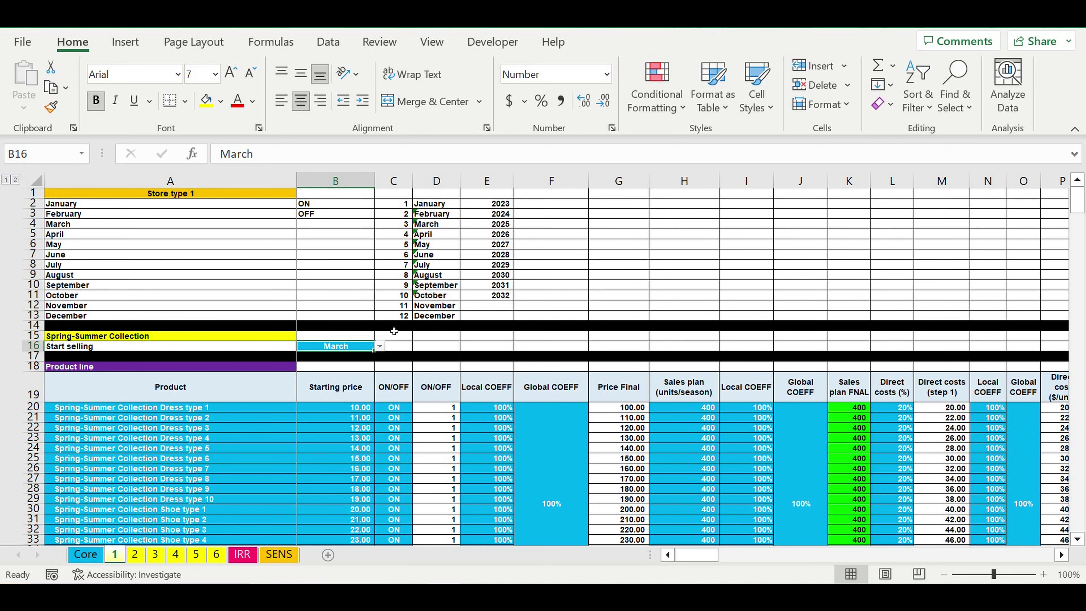
pyautogui.scroll(-2, 393, 331)
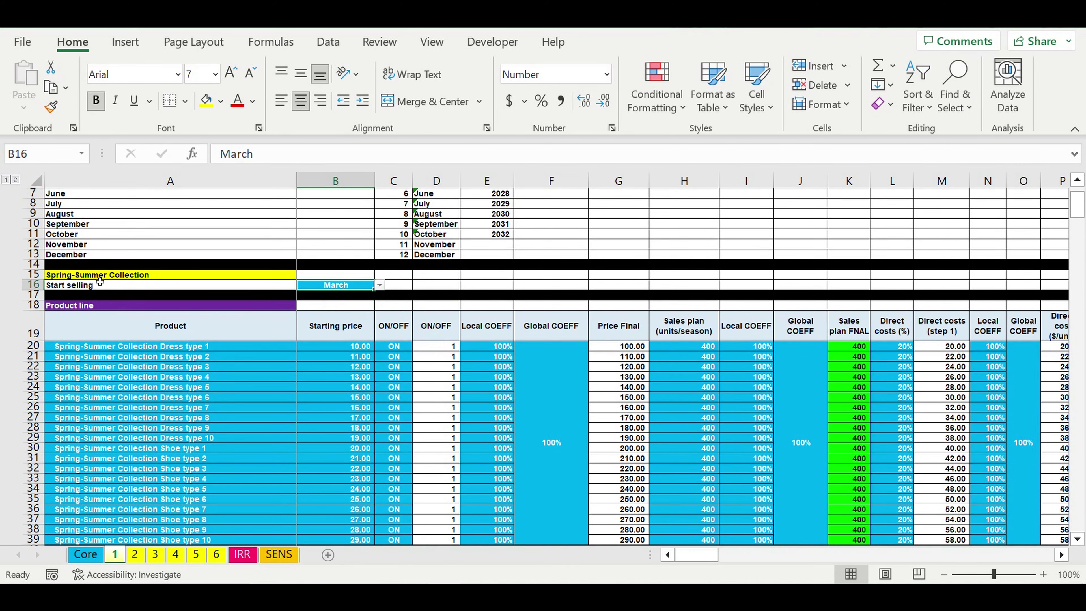
pyautogui.click(100, 276)
pyautogui.click(363, 286)
pyautogui.click(379, 286)
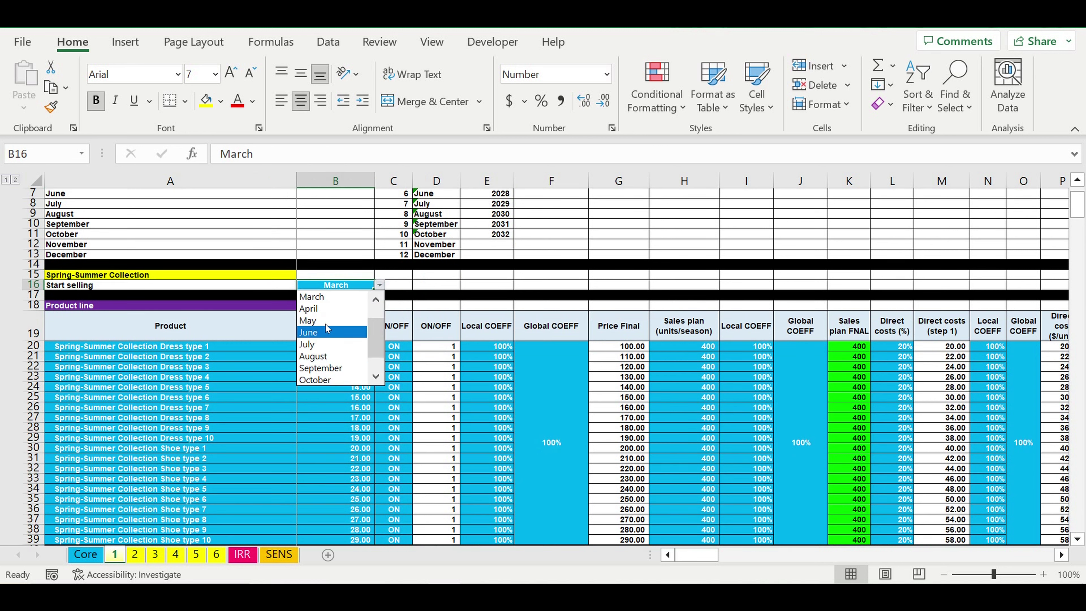
pyautogui.press('Escape')
# Review the Spring-Summer product names, starting prices and ON/OFF switches in the Product line table
pyautogui.moveTo(135, 349); pyautogui.dragTo(201, 520)
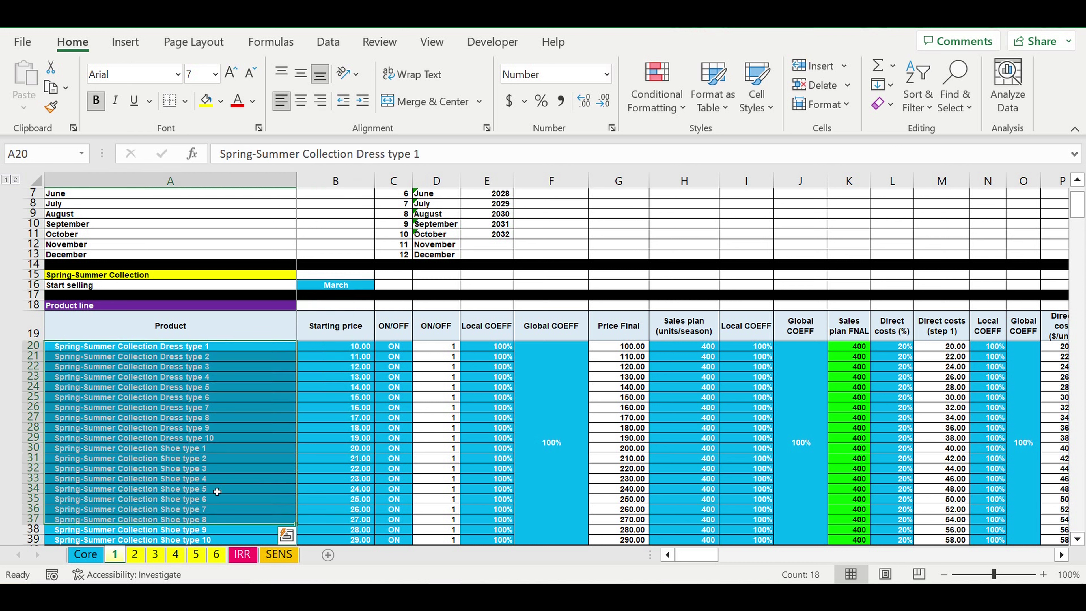
pyautogui.moveTo(348, 347); pyautogui.dragTo(364, 519)
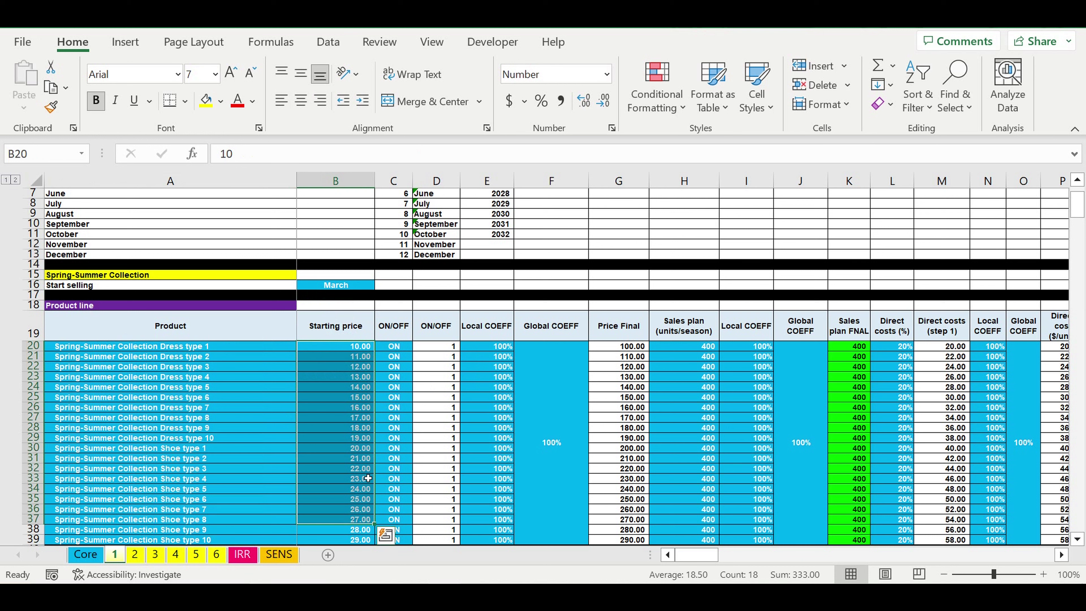
pyautogui.moveTo(398, 346); pyautogui.dragTo(388, 492)
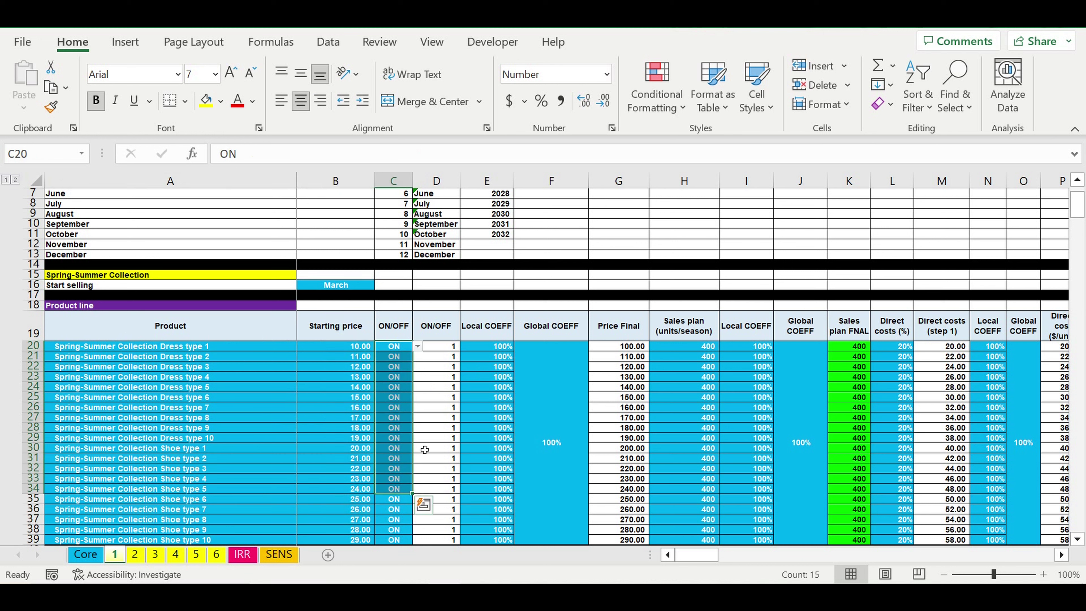
pyautogui.moveTo(218, 368); pyautogui.dragTo(219, 483)
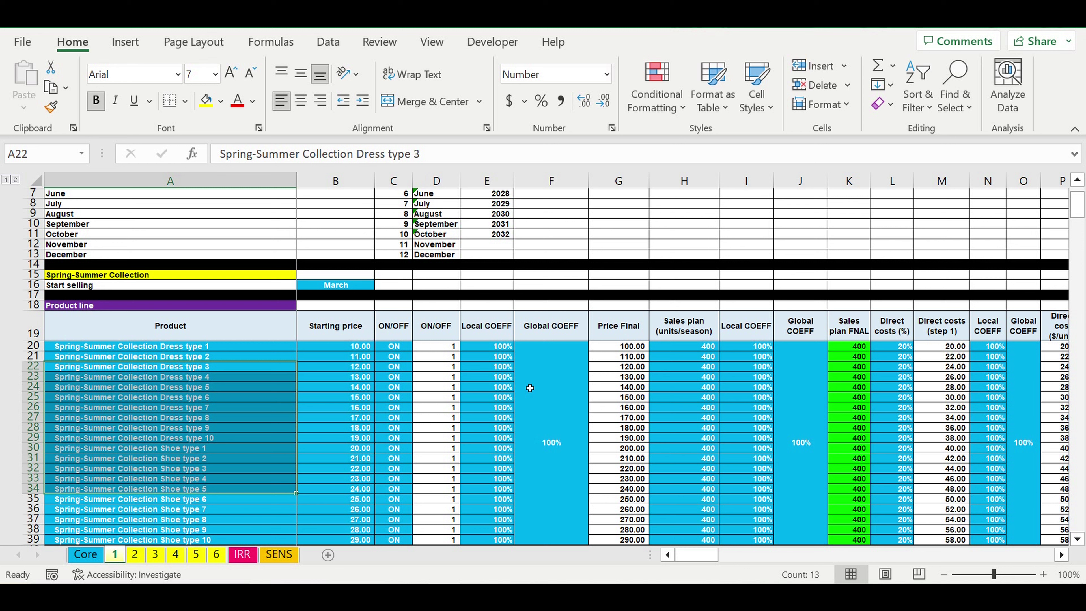
# Examine the local and global price coefficients, the seasonal sales plan units and the sales plan's own coefficients
pyautogui.moveTo(523, 377); pyautogui.dragTo(505, 386)
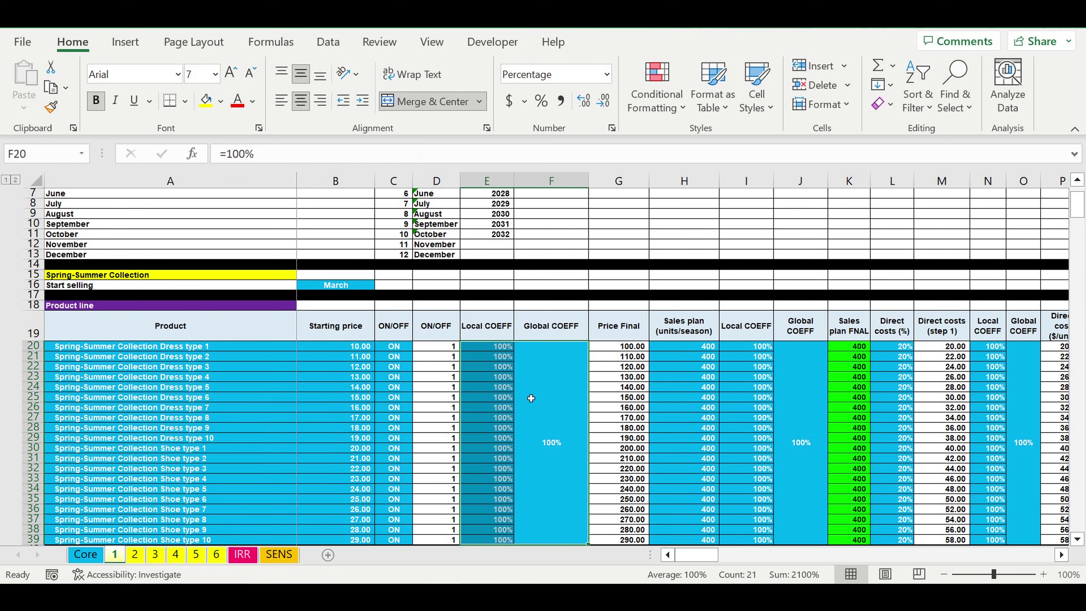
pyautogui.click(560, 403)
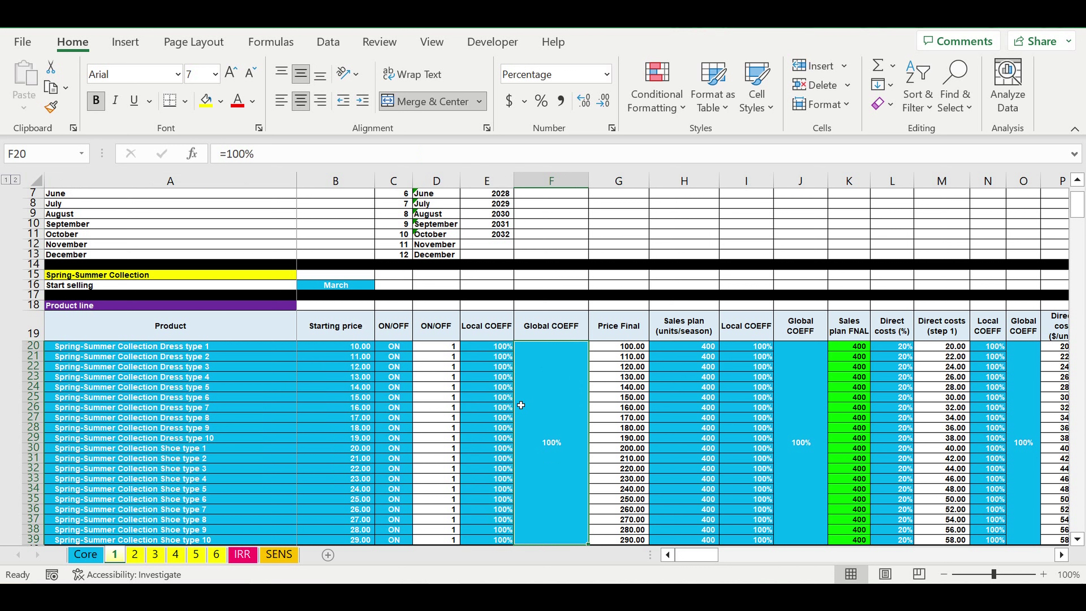
pyautogui.click(512, 398)
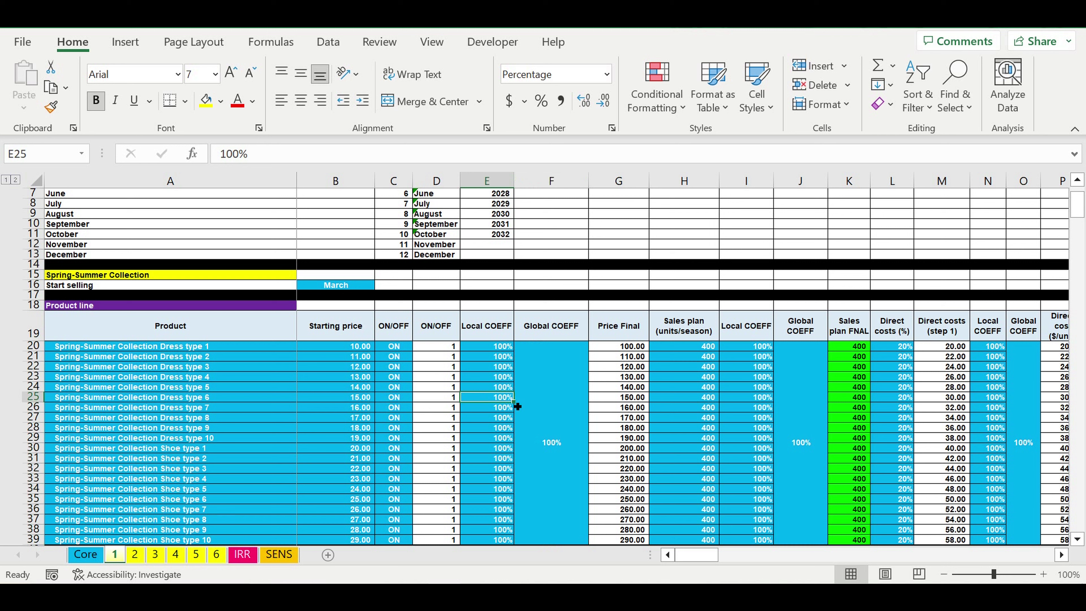
pyautogui.moveTo(699, 350); pyautogui.dragTo(702, 510)
pyautogui.moveTo(798, 433); pyautogui.dragTo(774, 432)
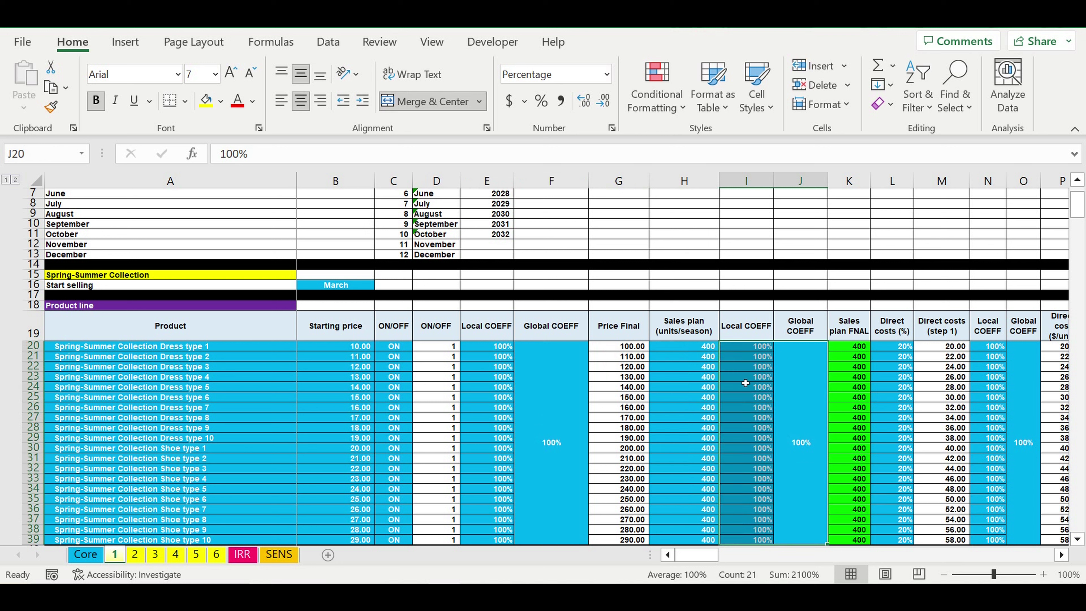
# Examine the Direct costs (%) inputs and the local and global coefficients applied to direct costs
pyautogui.click(893, 388)
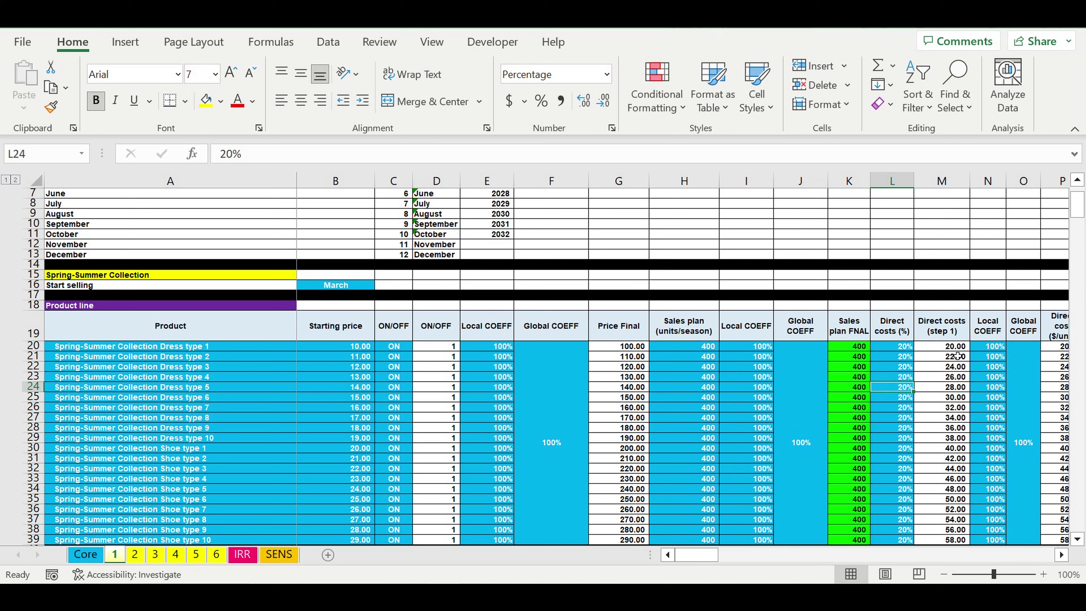
pyautogui.moveTo(900, 347); pyautogui.dragTo(900, 499)
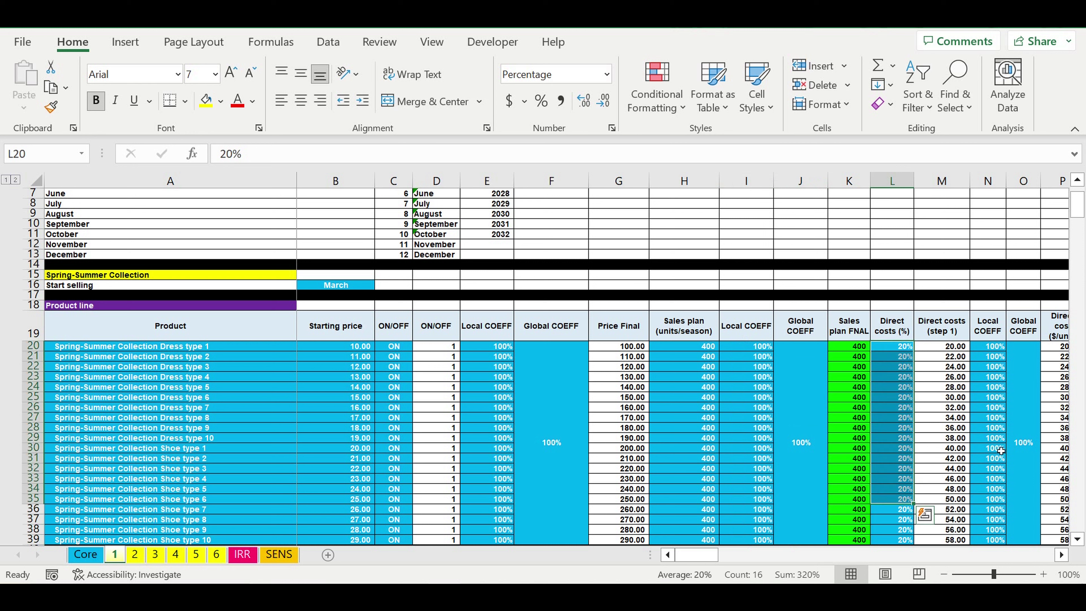
pyautogui.moveTo(1026, 411); pyautogui.dragTo(1002, 416)
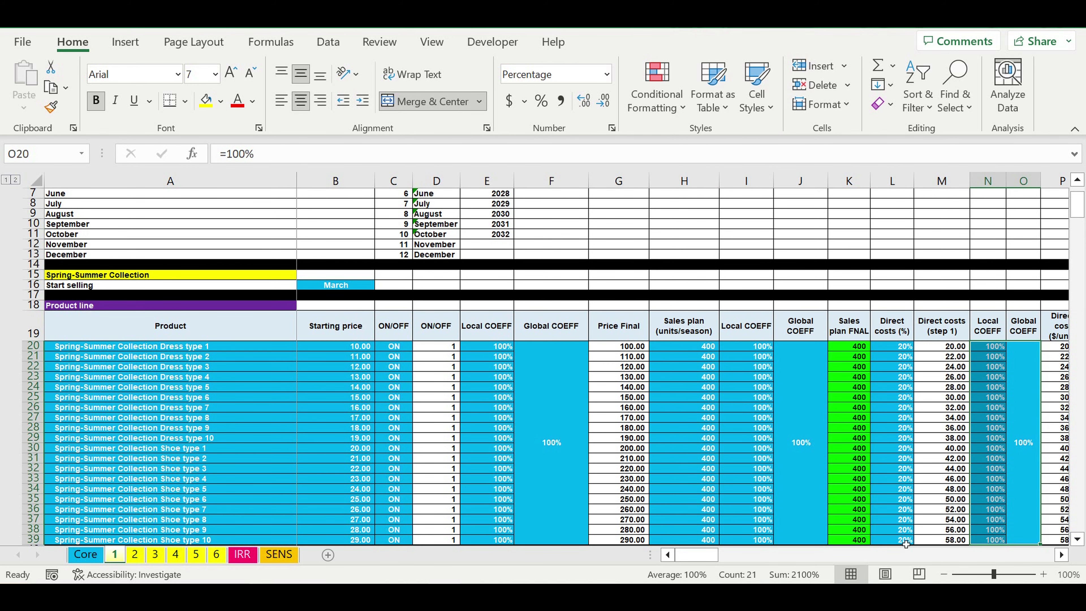
pyautogui.moveTo(714, 559); pyautogui.dragTo(737, 560)
# Examine the Price discounting table's month headers and the March discount for Spring-Summer Collection Dress type 1
pyautogui.scroll(-8, 583, 499)
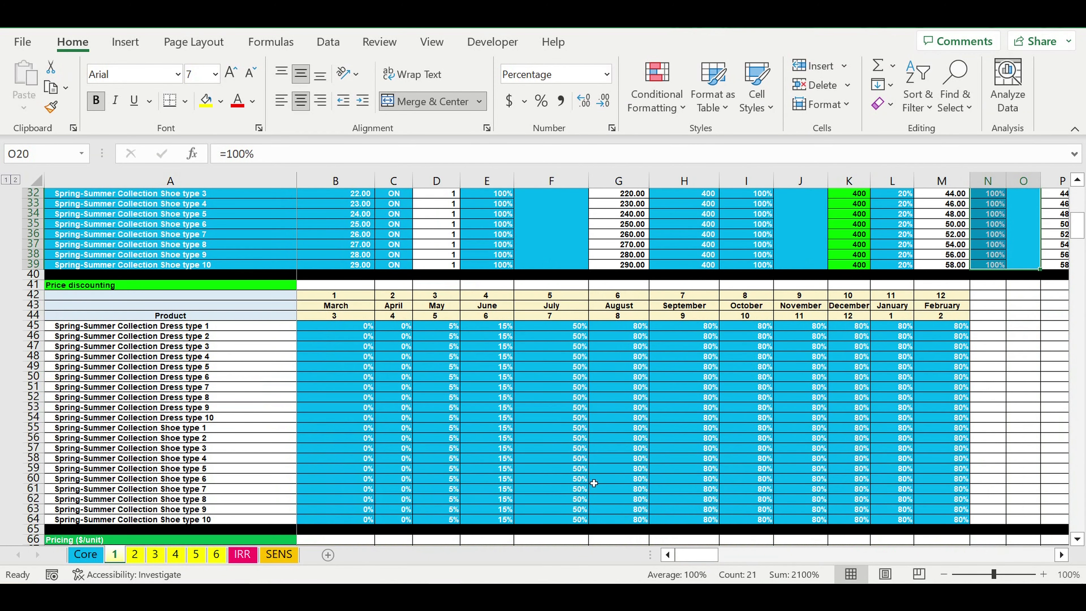
pyautogui.click(397, 370)
pyautogui.click(354, 331)
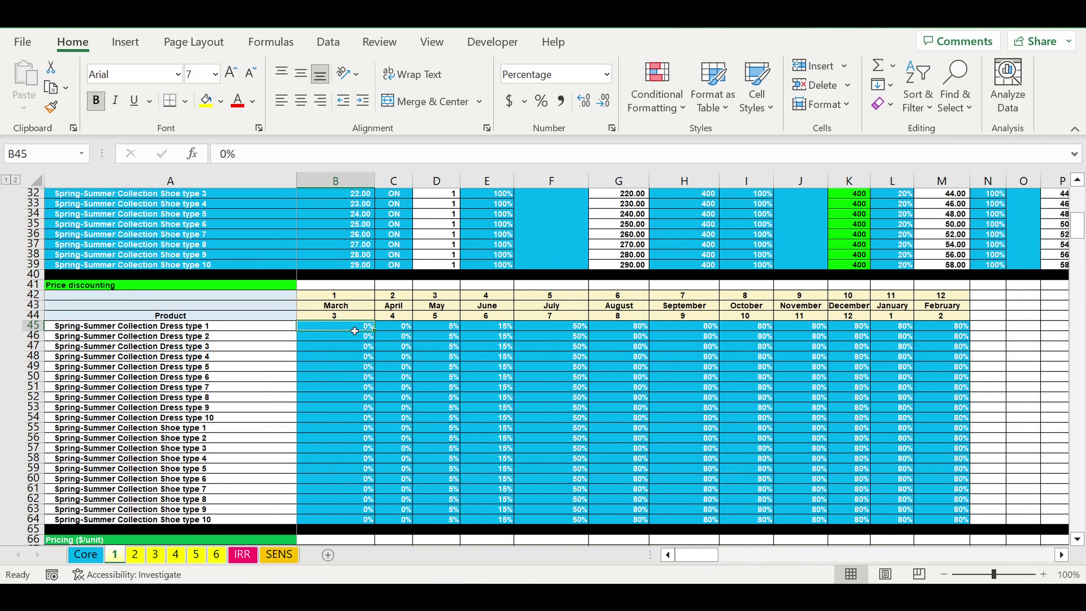
pyautogui.moveTo(346, 299); pyautogui.dragTo(929, 318)
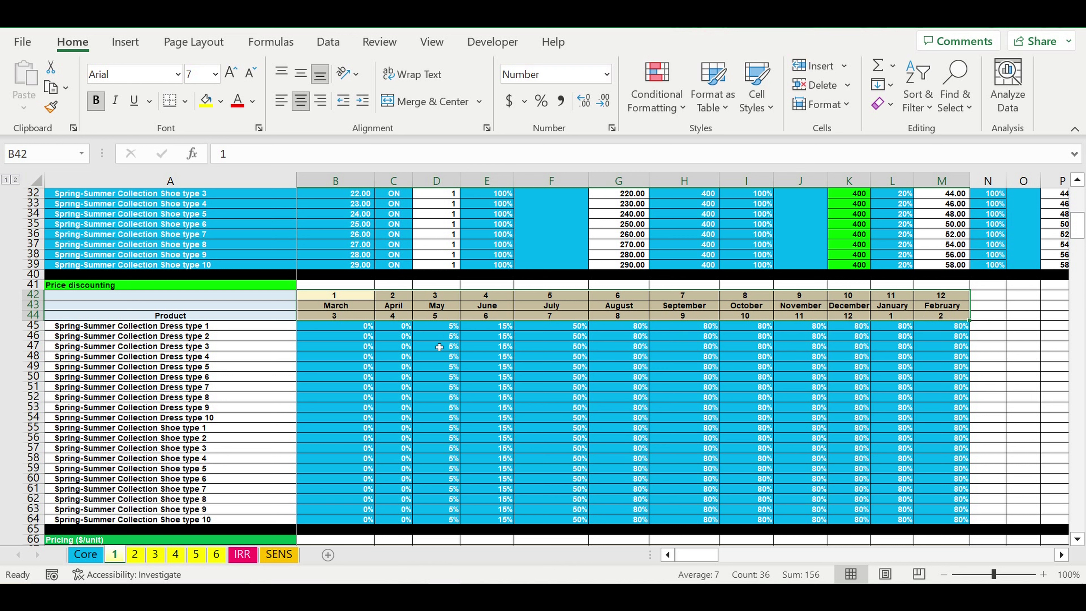
pyautogui.click(347, 329)
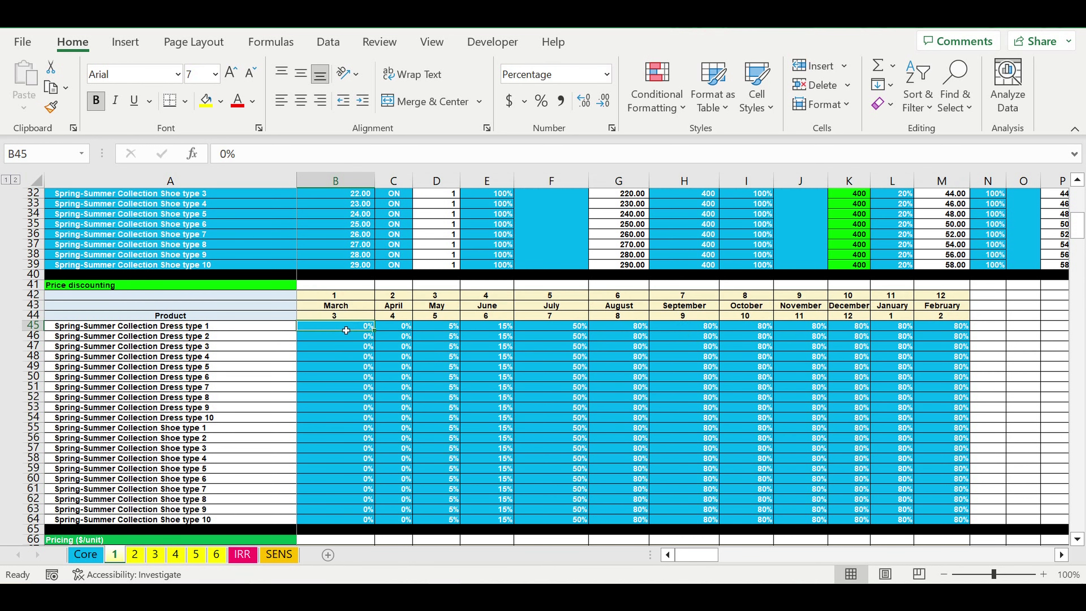
# Review the Spring-Summer discount percentages by month, from March through February, together with the product names they apply to
pyautogui.moveTo(346, 329); pyautogui.dragTo(341, 519)
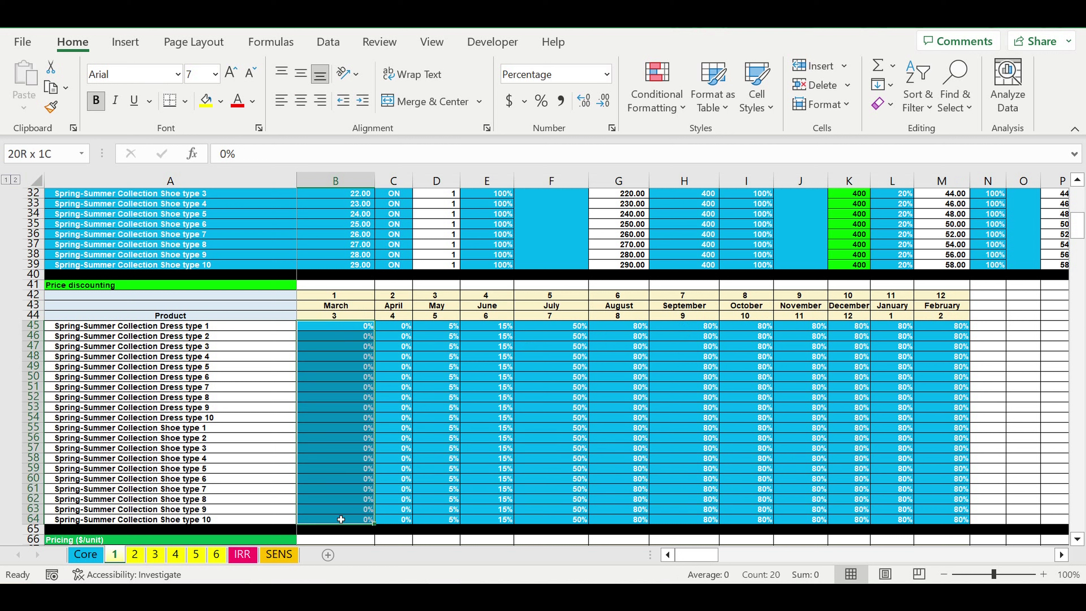
pyautogui.click(345, 330)
pyautogui.moveTo(345, 330); pyautogui.dragTo(340, 528)
pyautogui.moveTo(494, 331); pyautogui.dragTo(498, 519)
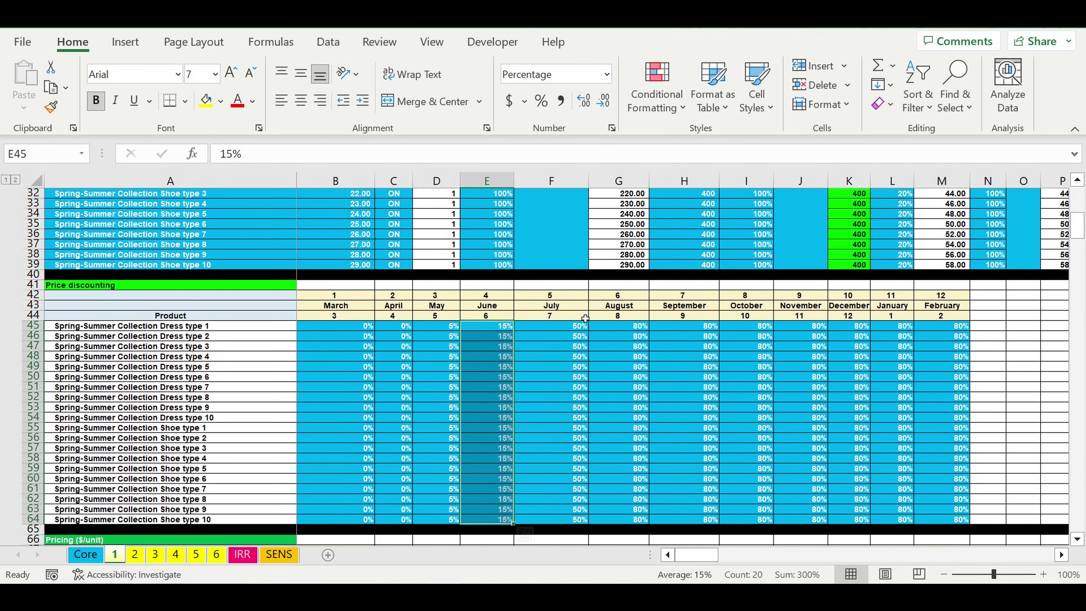
pyautogui.moveTo(568, 331); pyautogui.dragTo(958, 519)
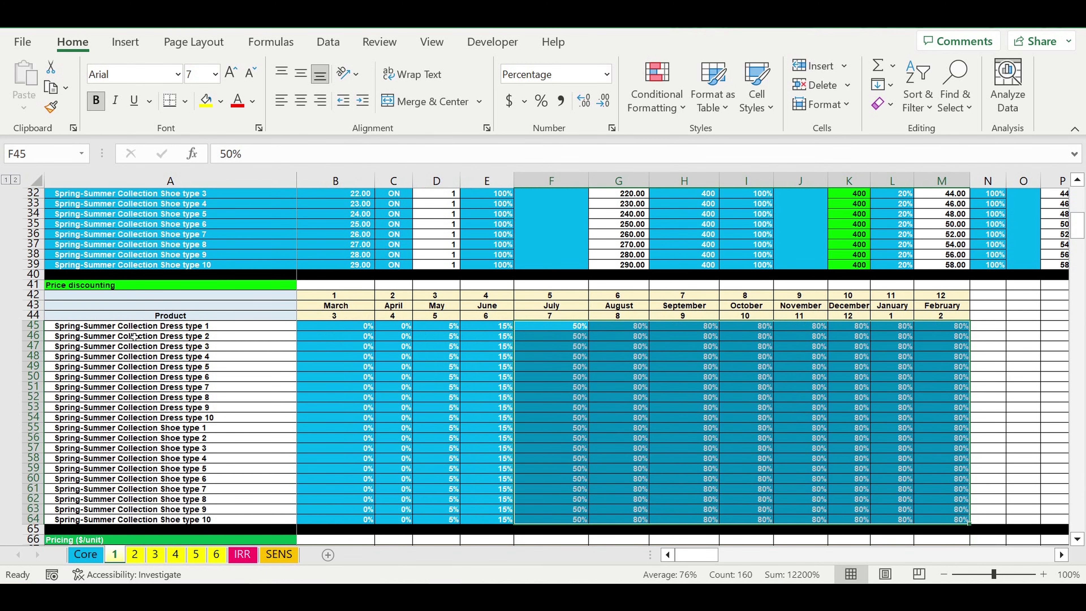
pyautogui.moveTo(120, 328); pyautogui.dragTo(144, 522)
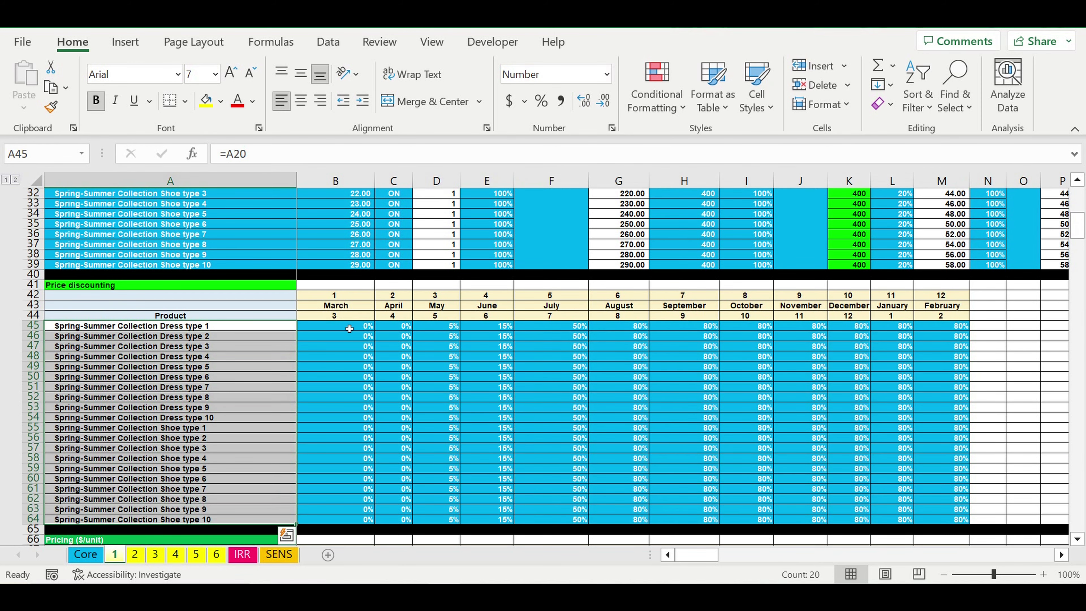
pyautogui.click(348, 326)
# Find the Sales plan allocation table and select its monthly percentages for all Spring-Summer products
pyautogui.scroll(-10, 458, 397)
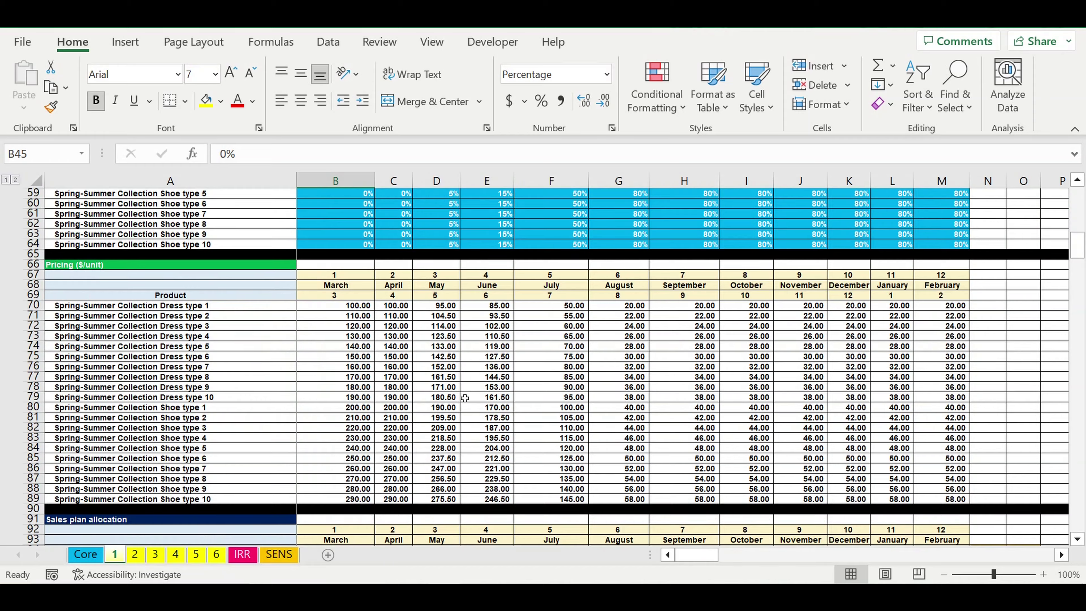
pyautogui.scroll(-11, 464, 398)
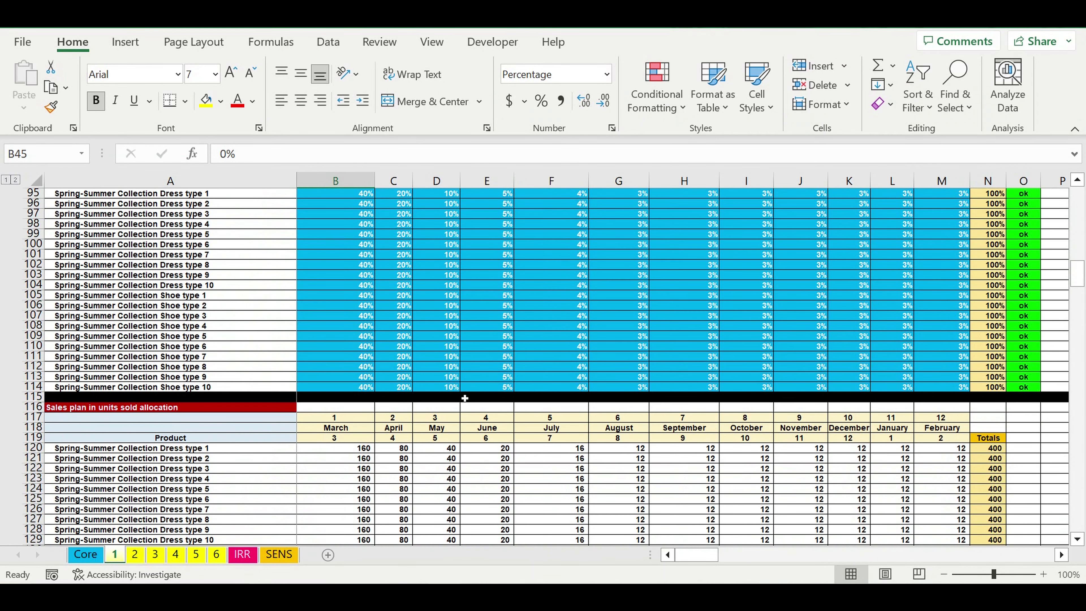
pyautogui.scroll(1, 465, 398)
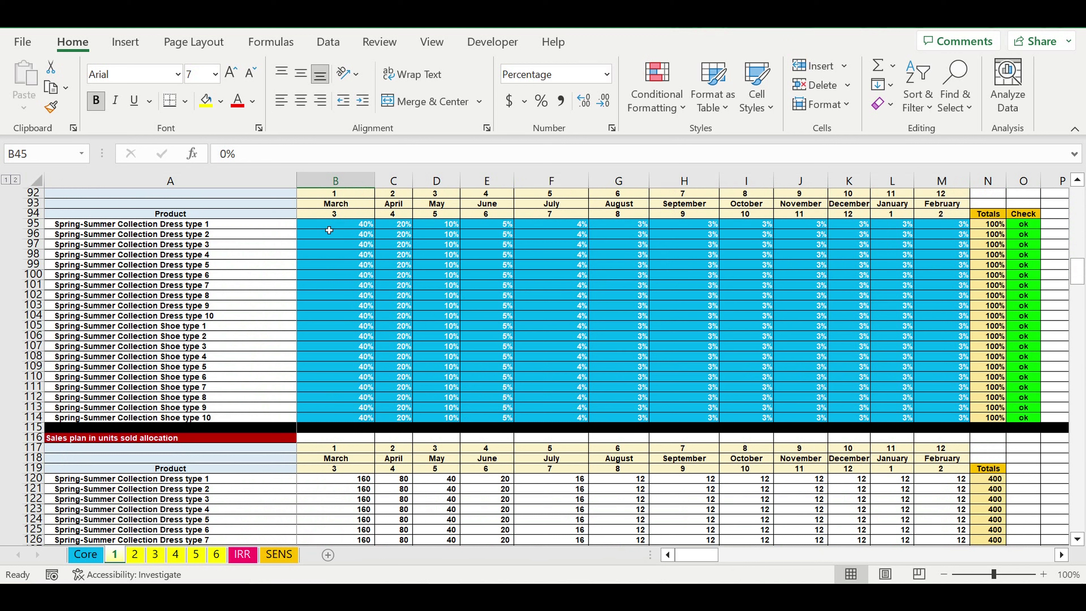
pyautogui.moveTo(329, 231); pyautogui.dragTo(925, 419)
pyautogui.scroll(1, 441, 277)
pyautogui.scroll(1, 441, 278)
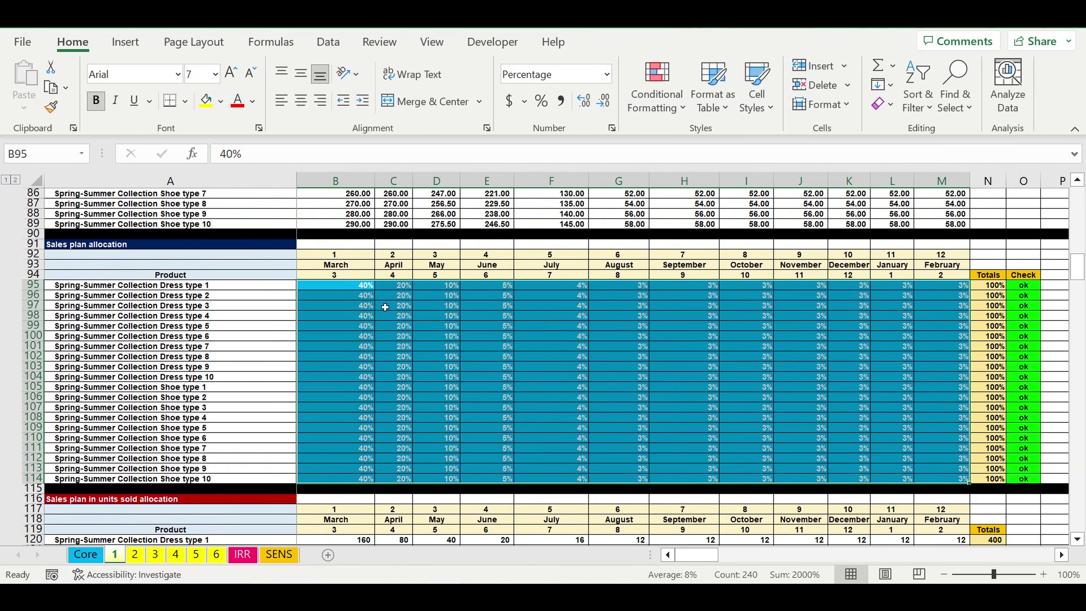
# Examine how the Sales plan allocation spreads each Spring-Summer product's sales over the months, starting with March and April
pyautogui.click(336, 288)
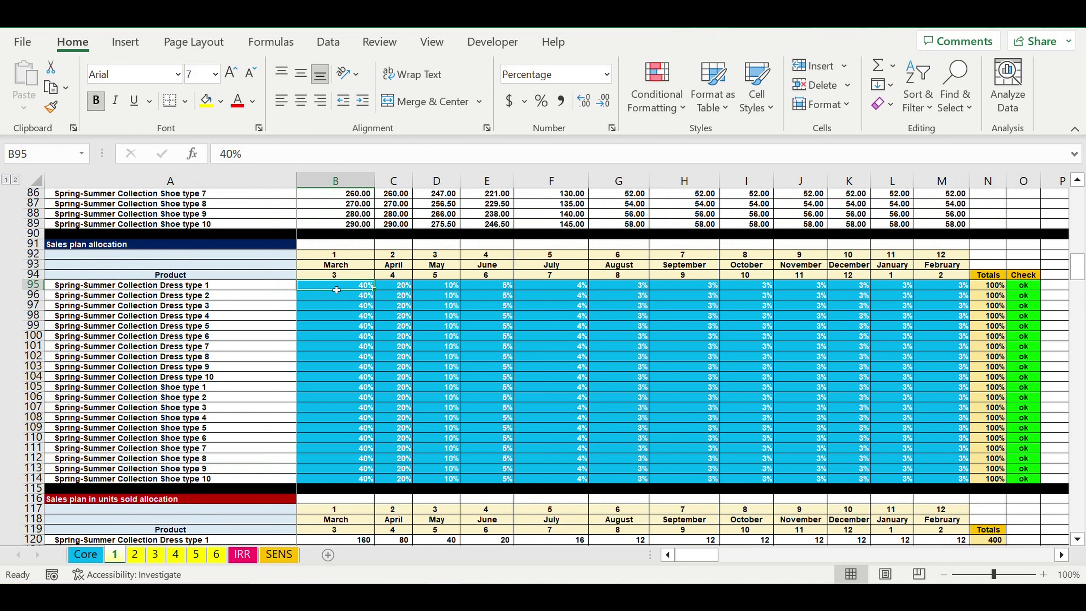
pyautogui.click(340, 265)
pyautogui.click(407, 286)
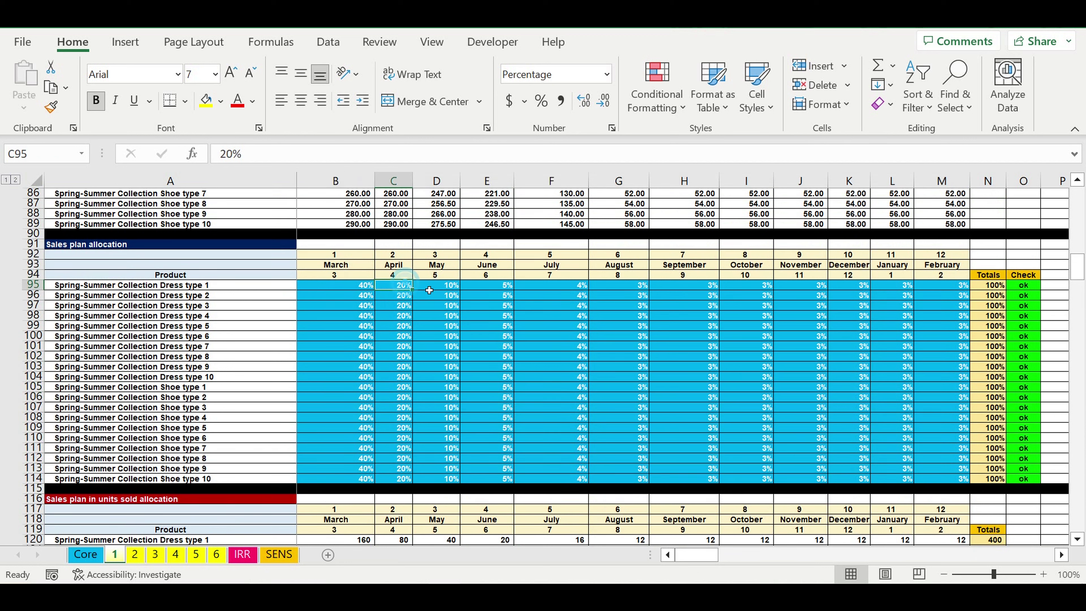
pyautogui.click(411, 267)
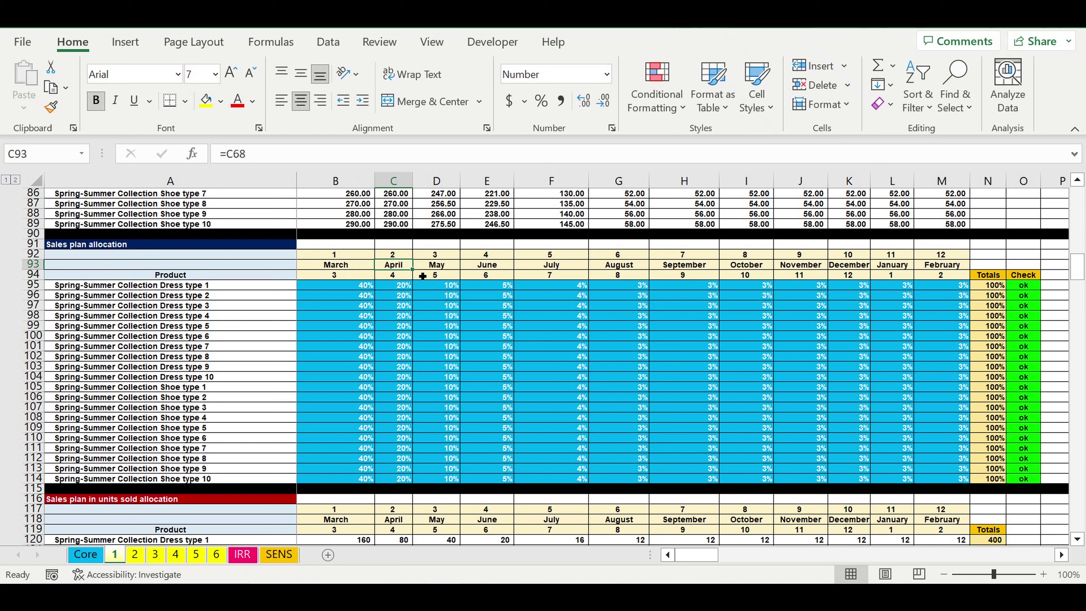
pyautogui.moveTo(441, 288); pyautogui.dragTo(650, 330)
pyautogui.moveTo(341, 286); pyautogui.dragTo(440, 336)
pyautogui.moveTo(649, 377); pyautogui.dragTo(957, 479)
pyautogui.moveTo(118, 285); pyautogui.dragTo(134, 479)
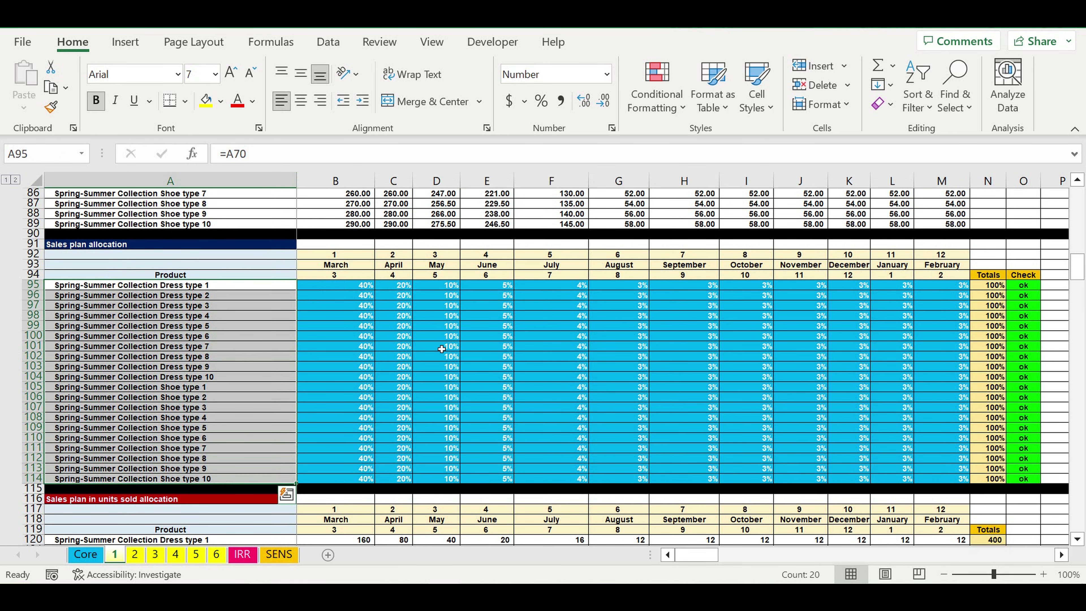
# Go past the Spring-Summer tables to the Autumn - Winter Collection's start-selling month and product line
pyautogui.click(440, 340)
pyautogui.scroll(-10, 440, 344)
pyautogui.scroll(-13, 440, 344)
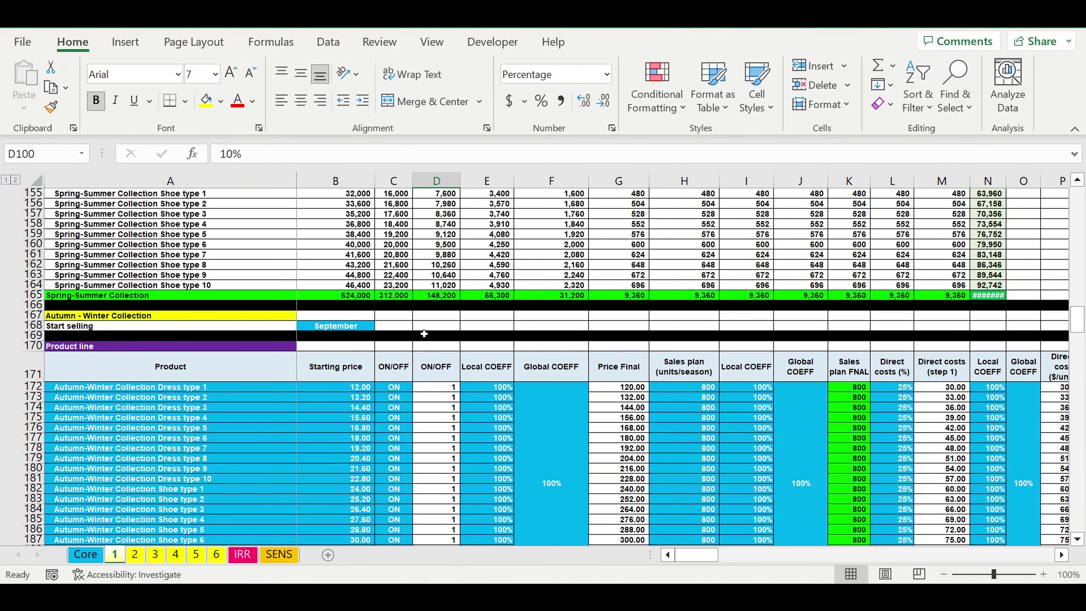
# Review the Autumn - Winter Collection's product line inputs: product names, starting prices, ON/OFF switches, and local and global coefficients
pyautogui.click(75, 317)
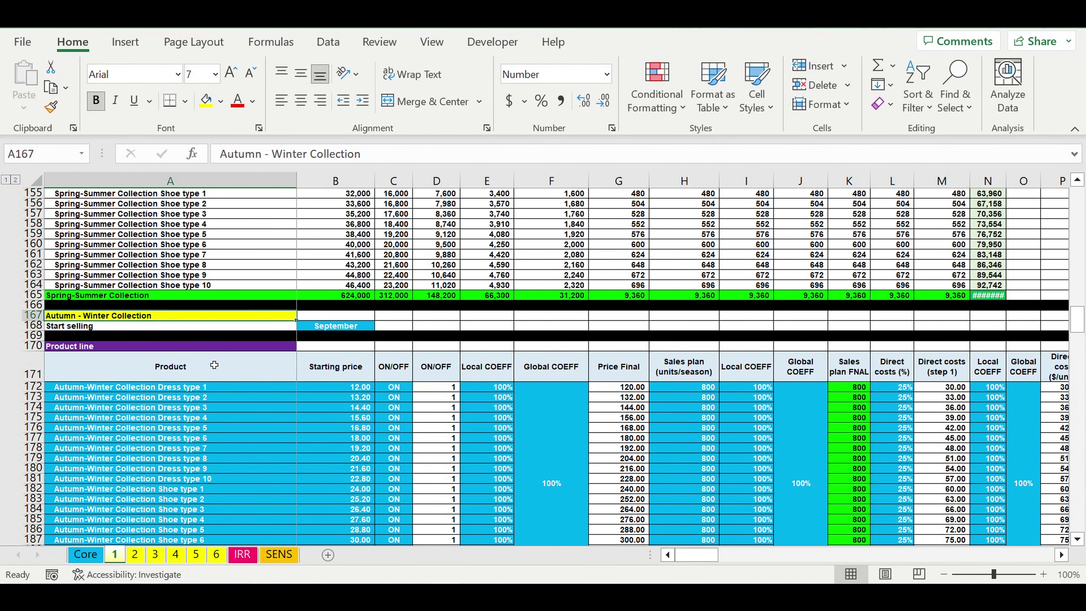
pyautogui.scroll(-2, 336, 424)
pyautogui.moveTo(184, 327); pyautogui.dragTo(183, 479)
pyautogui.moveTo(336, 335); pyautogui.dragTo(338, 427)
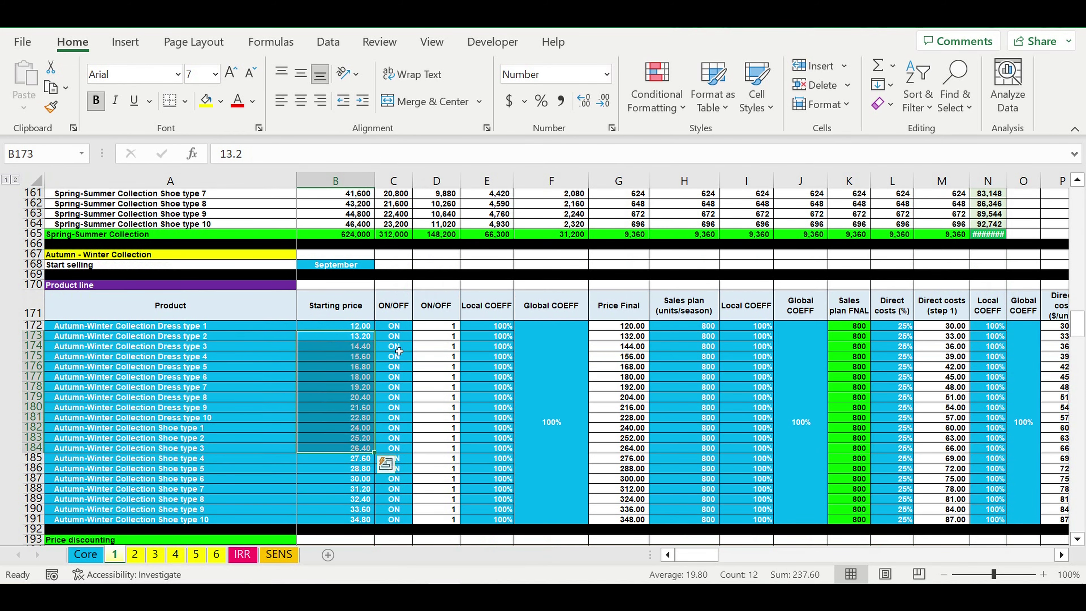
pyautogui.moveTo(393, 346); pyautogui.dragTo(391, 449)
pyautogui.moveTo(536, 378); pyautogui.dragTo(496, 384)
# Find the Manufacturing costs allocation tables and review the start-selling months and monthly allocation percentages of both collections
pyautogui.scroll(-15, 488, 384)
pyautogui.scroll(-12, 483, 388)
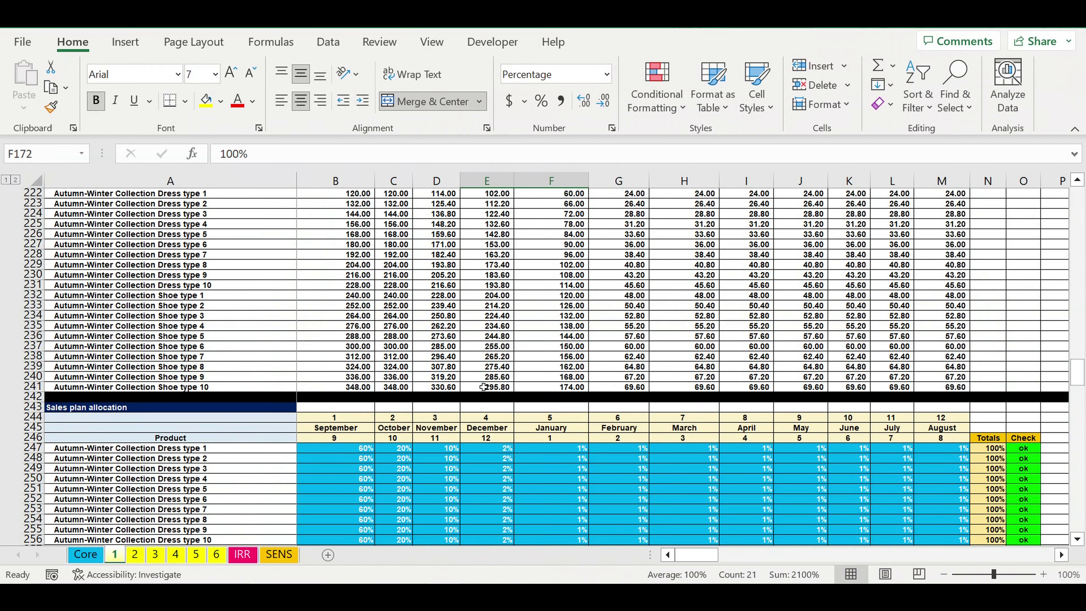
pyautogui.scroll(-12, 473, 389)
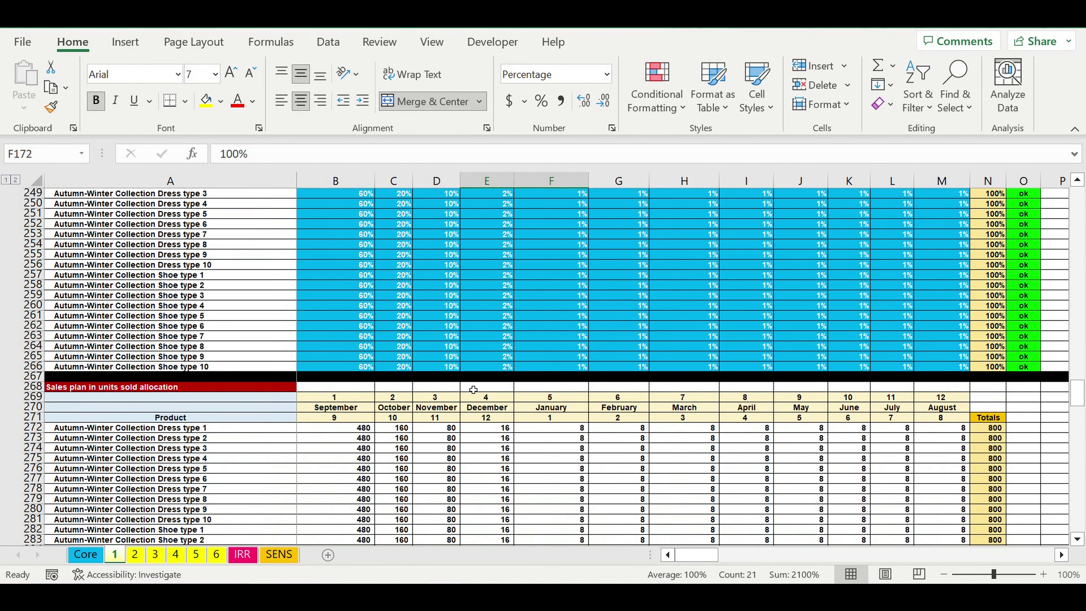
pyautogui.scroll(-15, 474, 390)
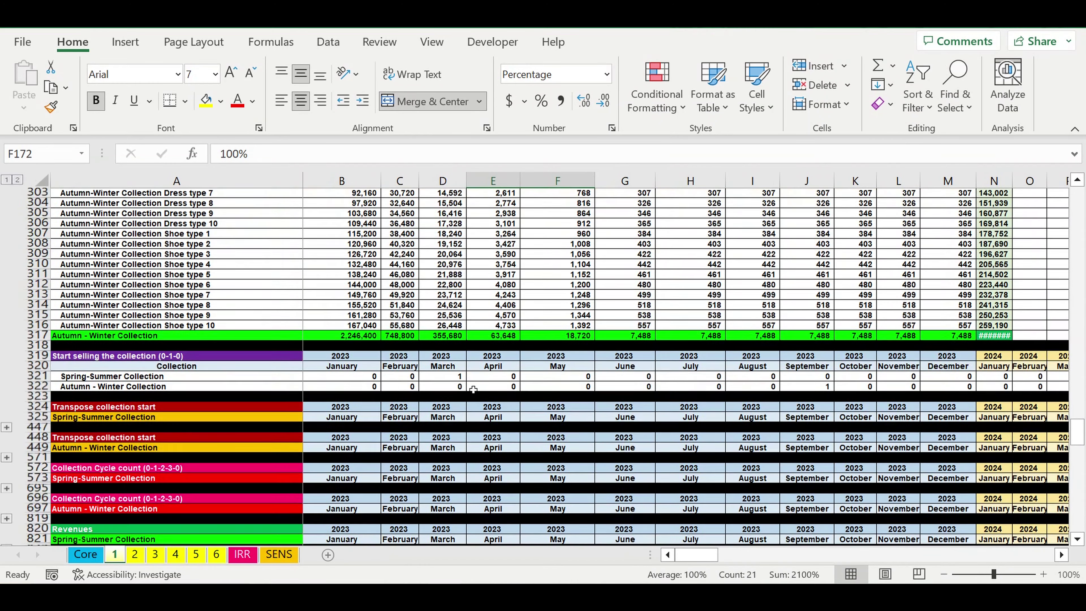
pyautogui.scroll(-5, 473, 391)
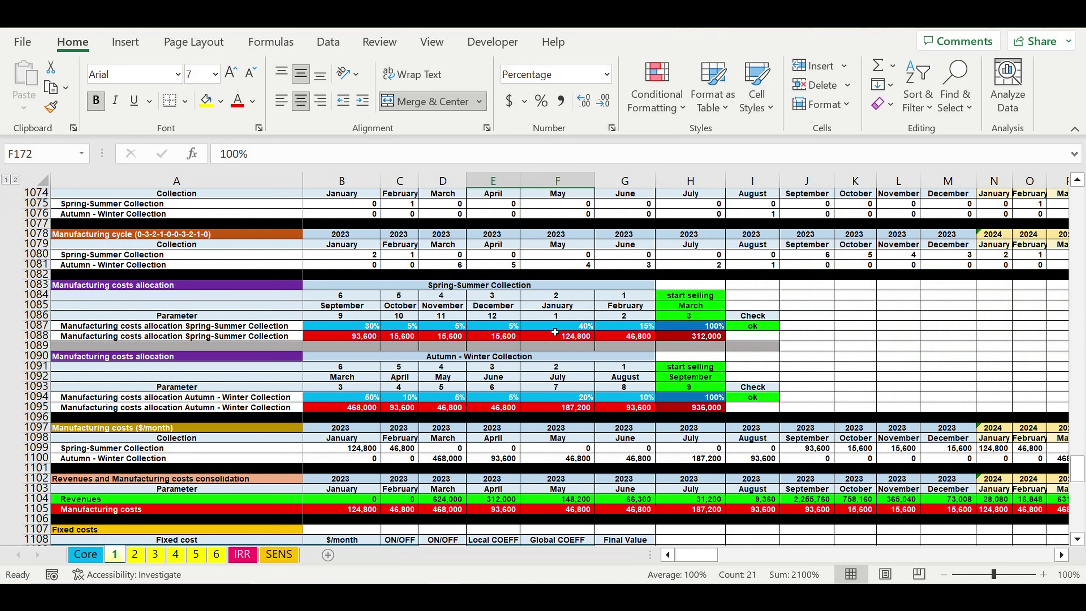
pyautogui.click(694, 337)
pyautogui.moveTo(691, 298); pyautogui.dragTo(691, 307)
pyautogui.moveTo(693, 366); pyautogui.dragTo(701, 387)
pyautogui.moveTo(647, 329); pyautogui.dragTo(364, 329)
pyautogui.moveTo(623, 399); pyautogui.dragTo(374, 398)
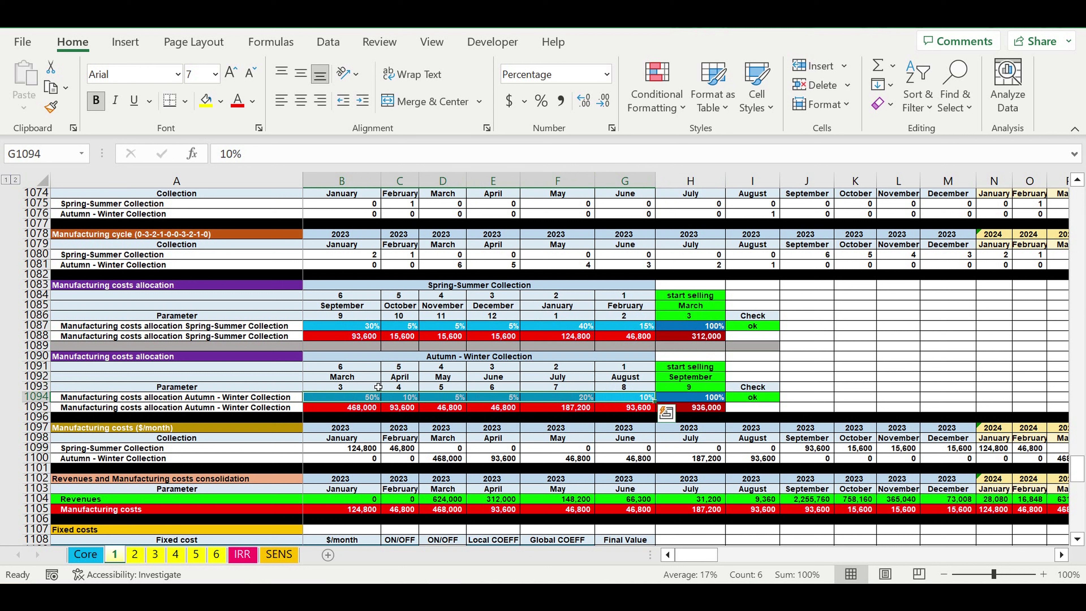
# Compare the total manufacturing costs of the Autumn - Winter and Spring-Summer collections in the allocation tables
pyautogui.click(716, 408)
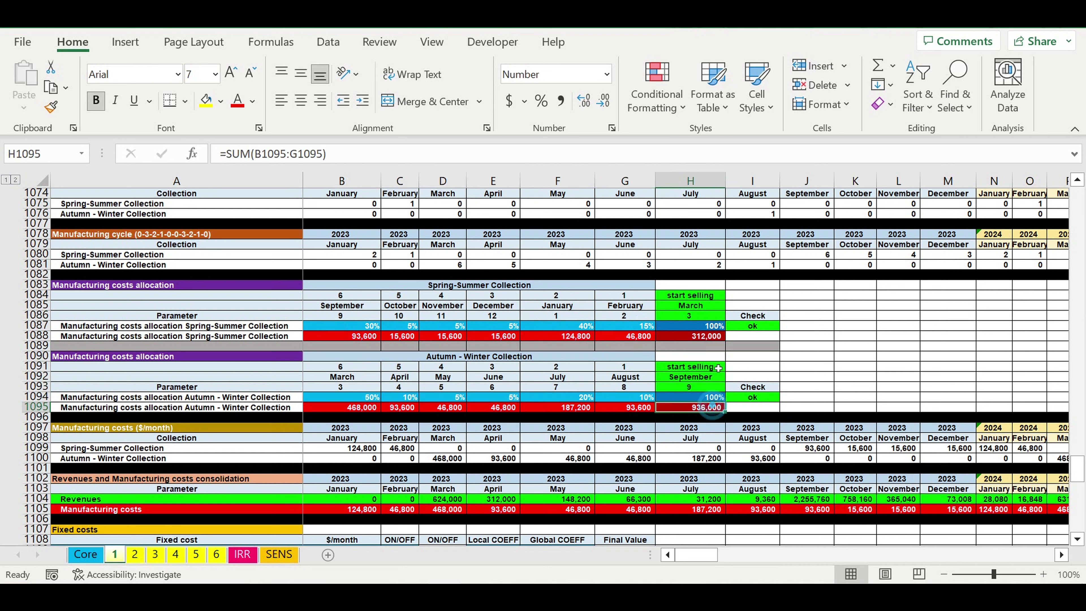
pyautogui.click(716, 337)
pyautogui.click(705, 411)
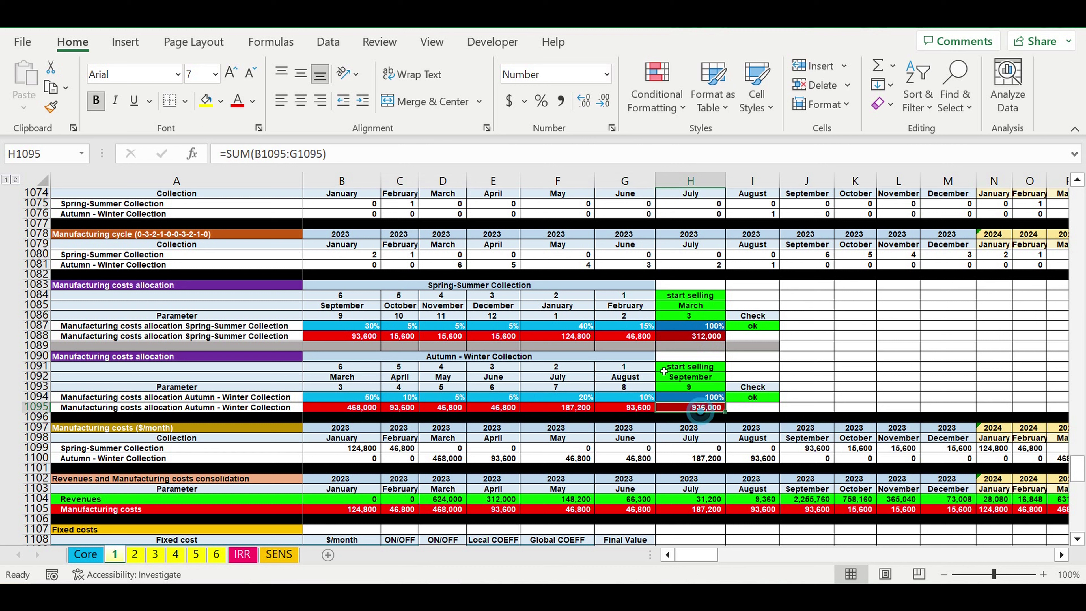
# Examine how the Spring-Summer manufacturing costs are split by percentage and amount over the six months before selling starts, alongside the Autumn - Winter table
pyautogui.moveTo(646, 329); pyautogui.dragTo(357, 336)
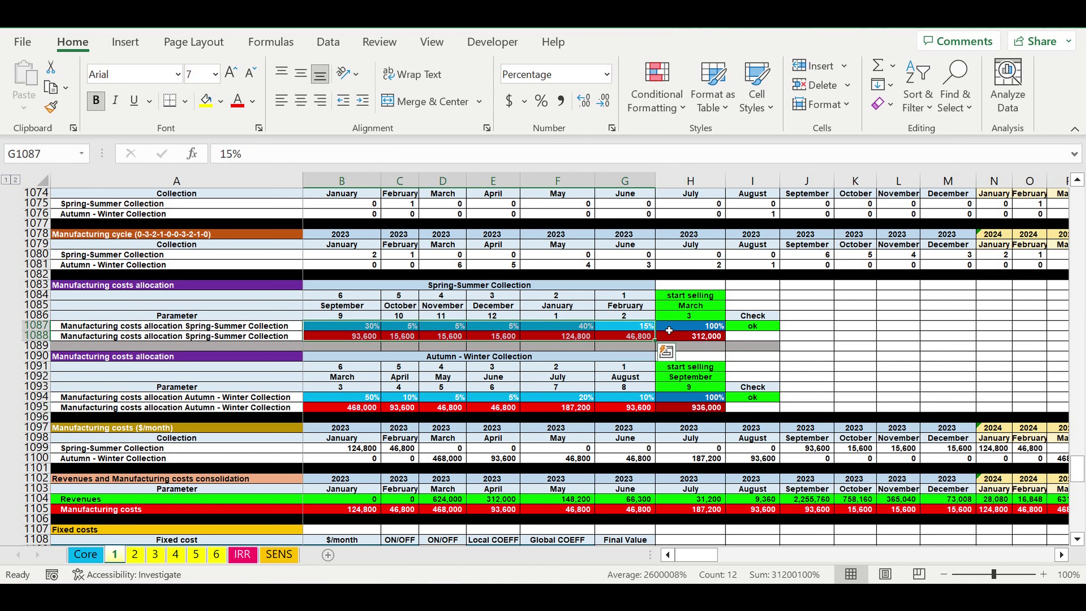
pyautogui.moveTo(647, 329); pyautogui.dragTo(342, 328)
pyautogui.click(711, 338)
pyautogui.moveTo(635, 338); pyautogui.dragTo(342, 337)
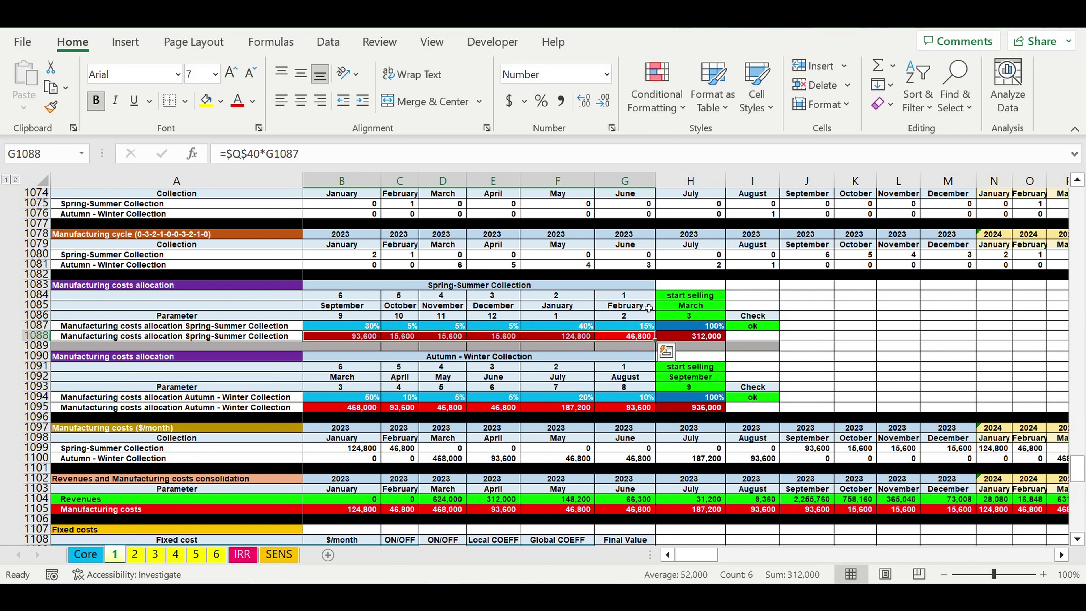
pyautogui.moveTo(712, 297); pyautogui.dragTo(712, 316)
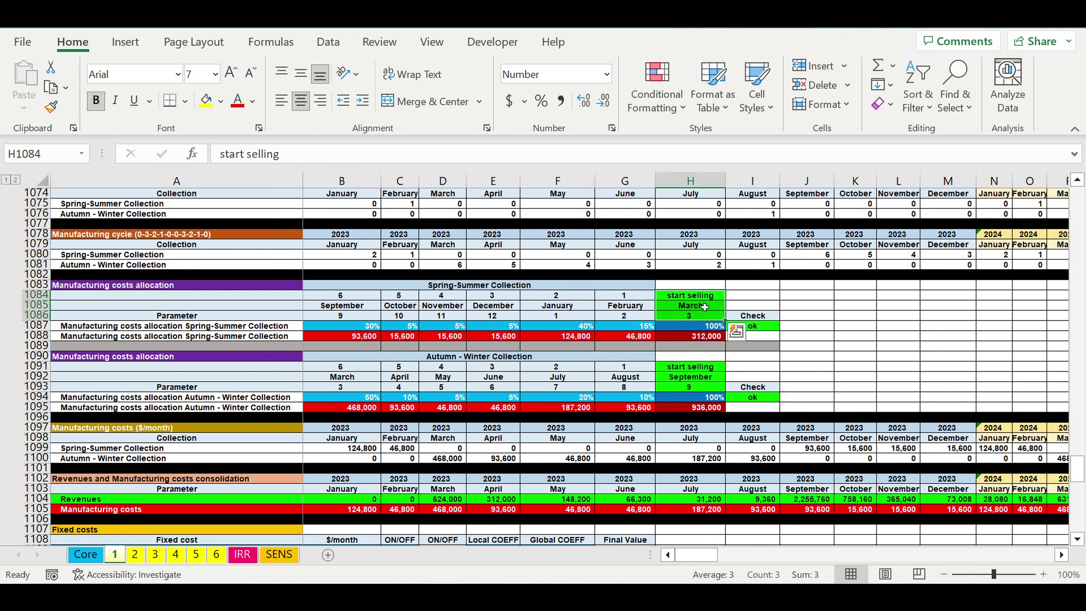
pyautogui.click(456, 286)
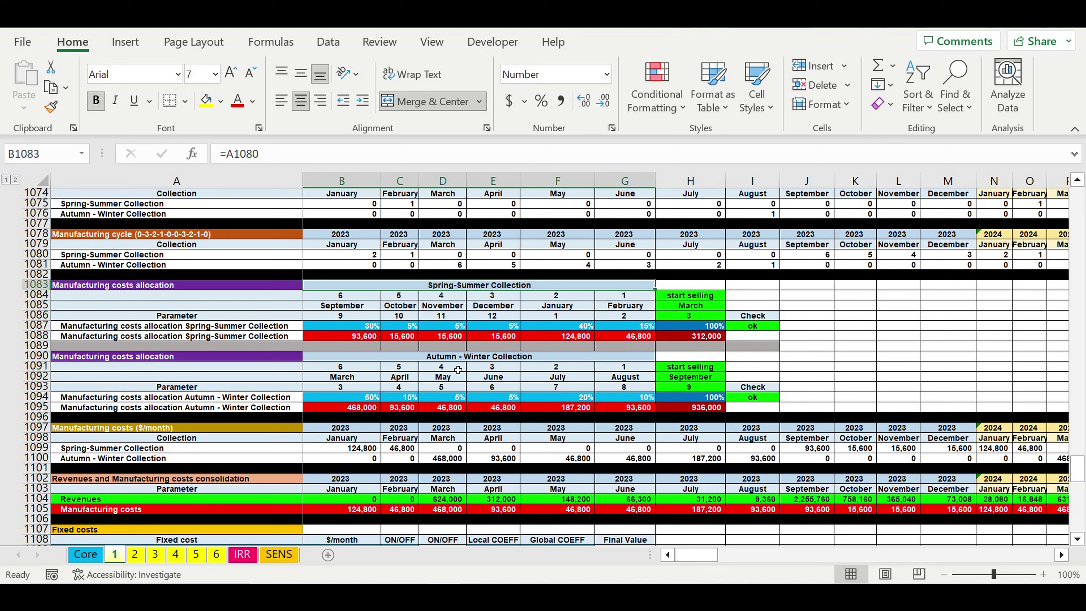
pyautogui.click(445, 360)
# Review the Fixed costs inputs: all ten item names, monthly amounts, ON/OFF switches, and local and global coefficients
pyautogui.scroll(-5, 502, 368)
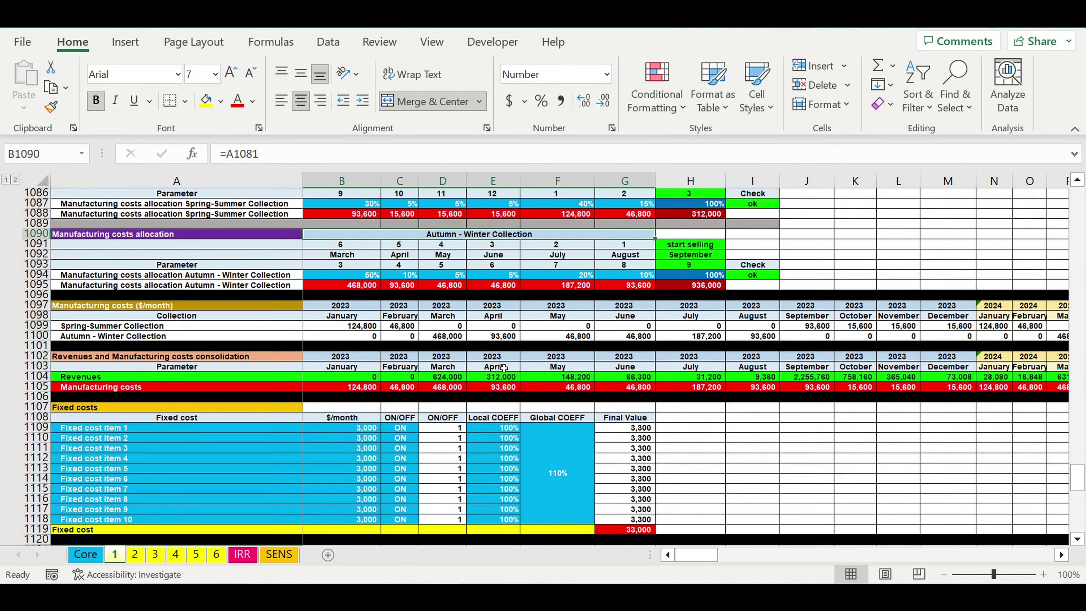
pyautogui.scroll(-2, 503, 368)
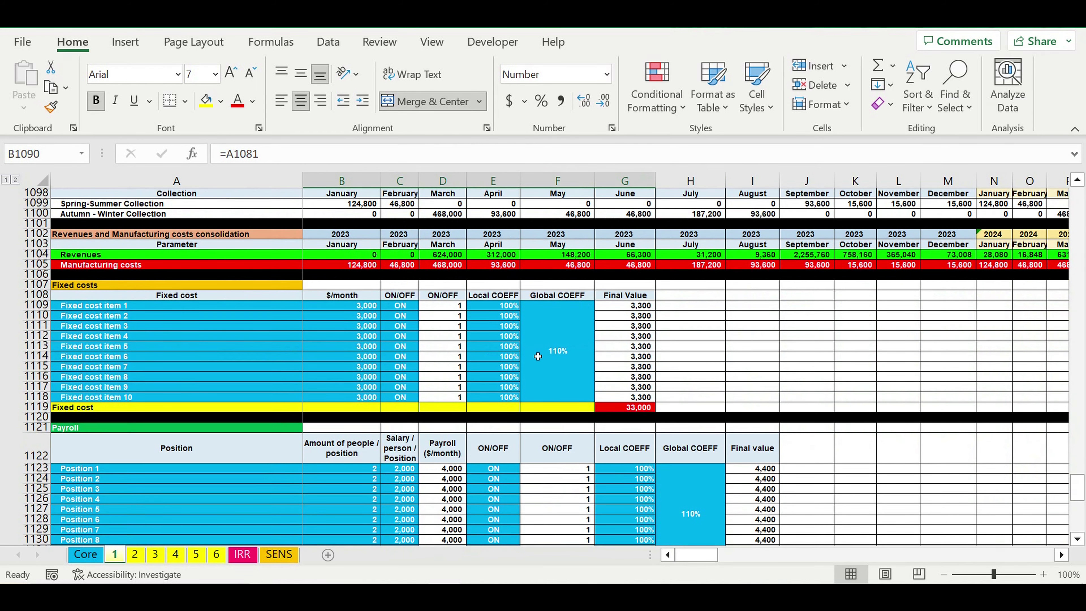
pyautogui.moveTo(99, 306); pyautogui.dragTo(105, 397)
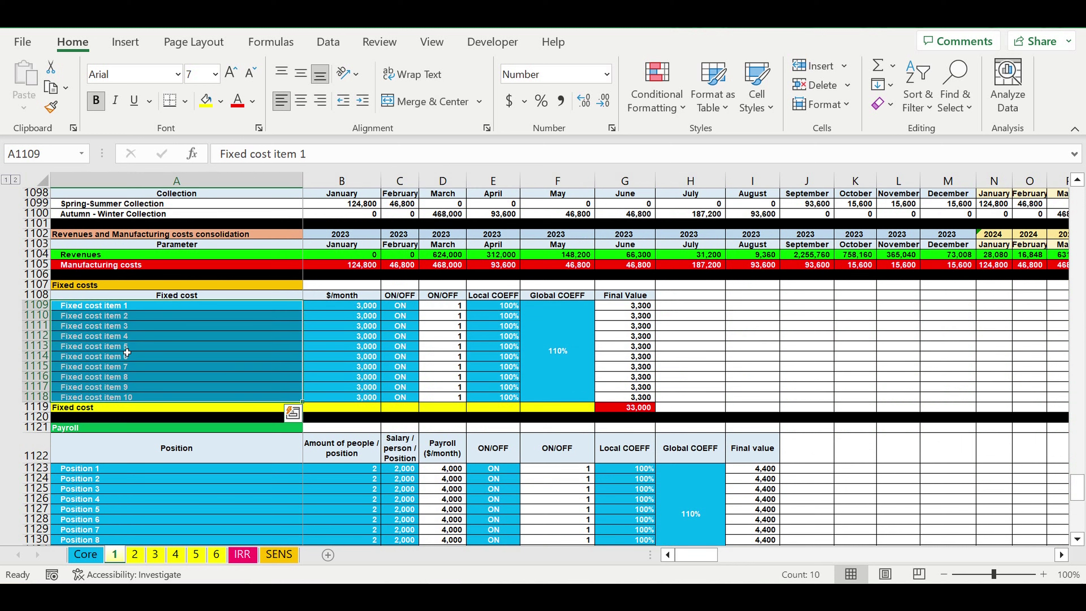
pyautogui.click(126, 351)
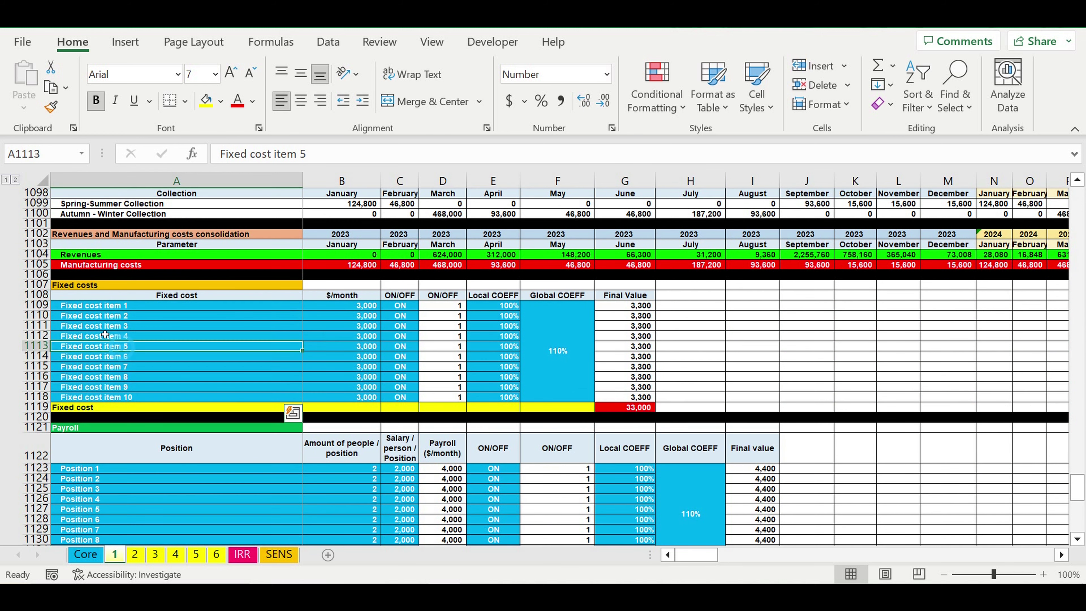
pyautogui.click(88, 307)
pyautogui.moveTo(88, 307); pyautogui.dragTo(100, 402)
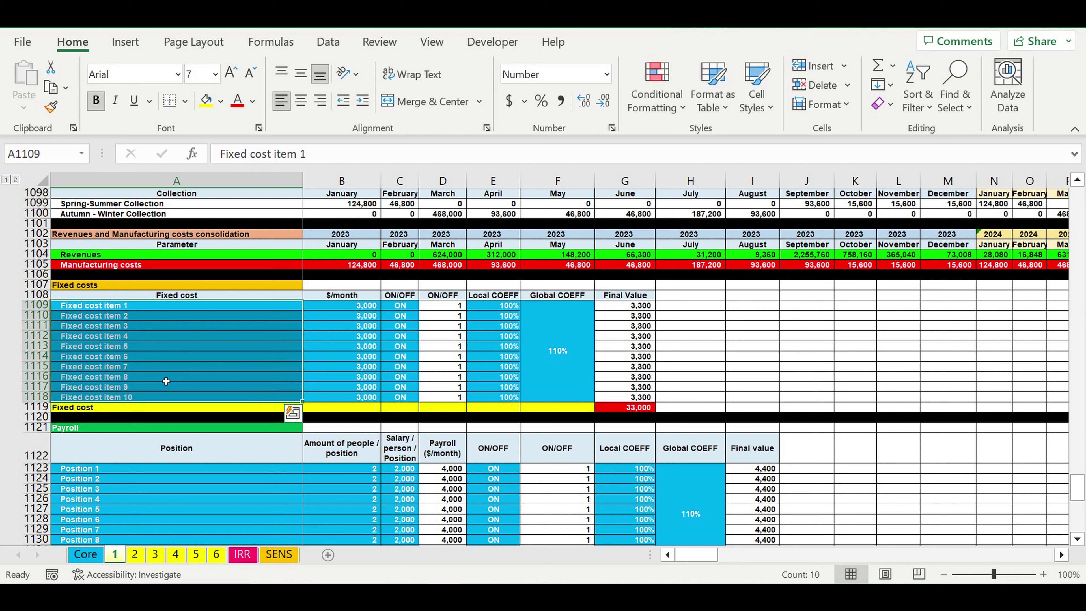
pyautogui.moveTo(356, 308); pyautogui.dragTo(353, 401)
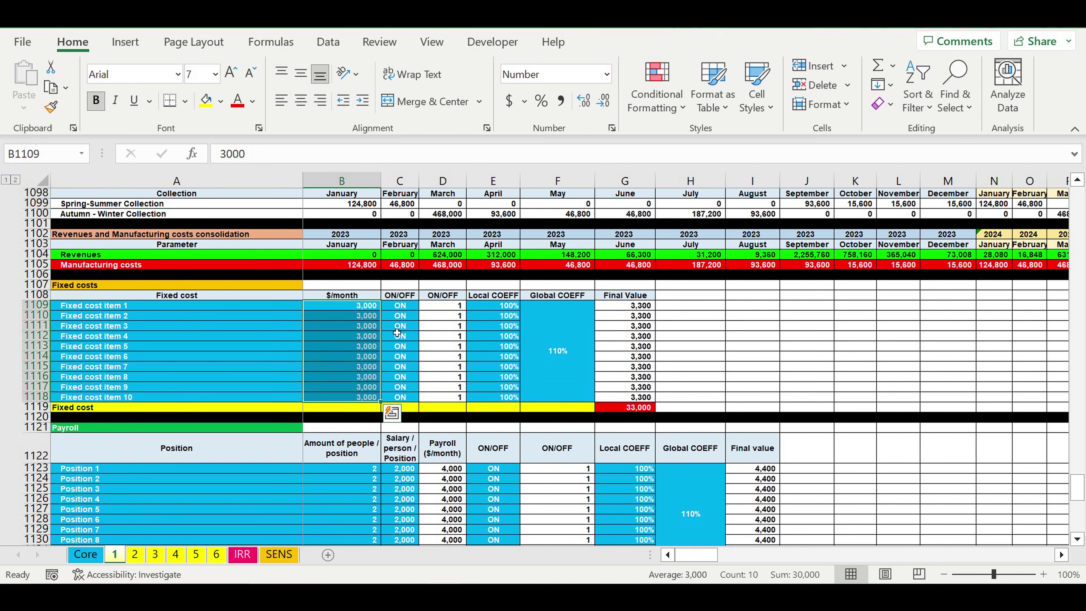
pyautogui.moveTo(402, 309); pyautogui.dragTo(404, 398)
pyautogui.moveTo(548, 347); pyautogui.dragTo(510, 351)
# Review the Payroll inputs for all ten positions: names, amount of people, salary per person, ON/OFF switches and coefficients
pyautogui.scroll(-4, 509, 338)
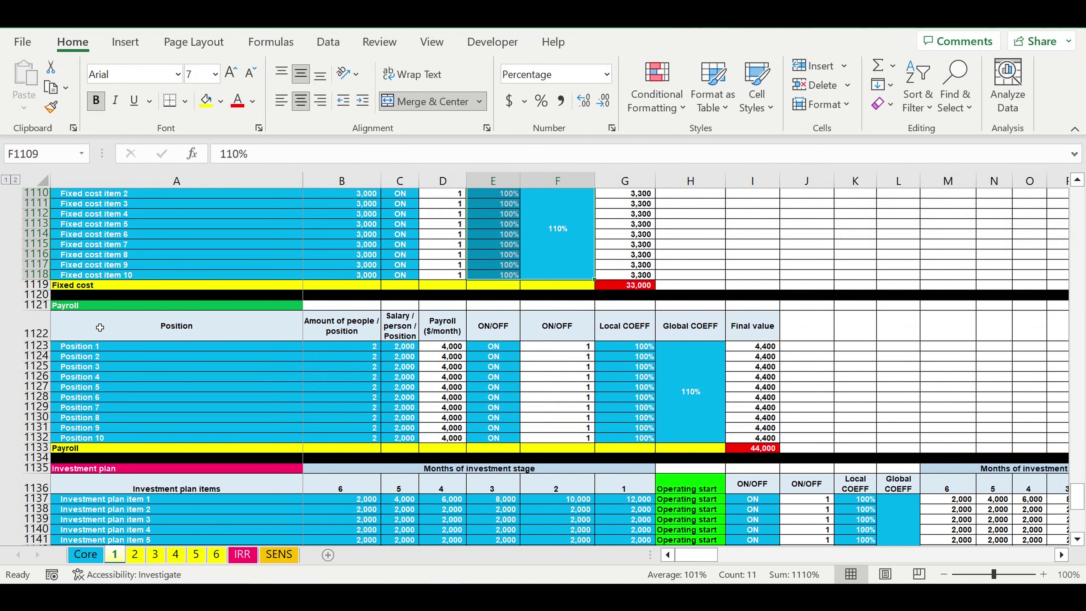
pyautogui.click(97, 305)
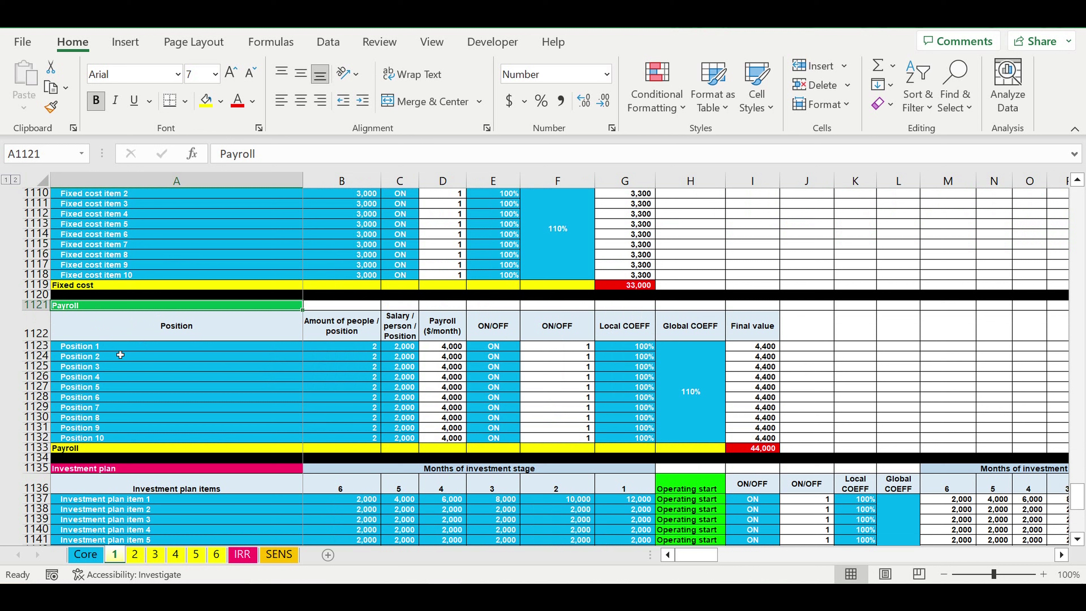
pyautogui.moveTo(85, 347); pyautogui.dragTo(105, 439)
pyautogui.moveTo(359, 351); pyautogui.dragTo(358, 448)
pyautogui.moveTo(410, 346); pyautogui.dragTo(413, 440)
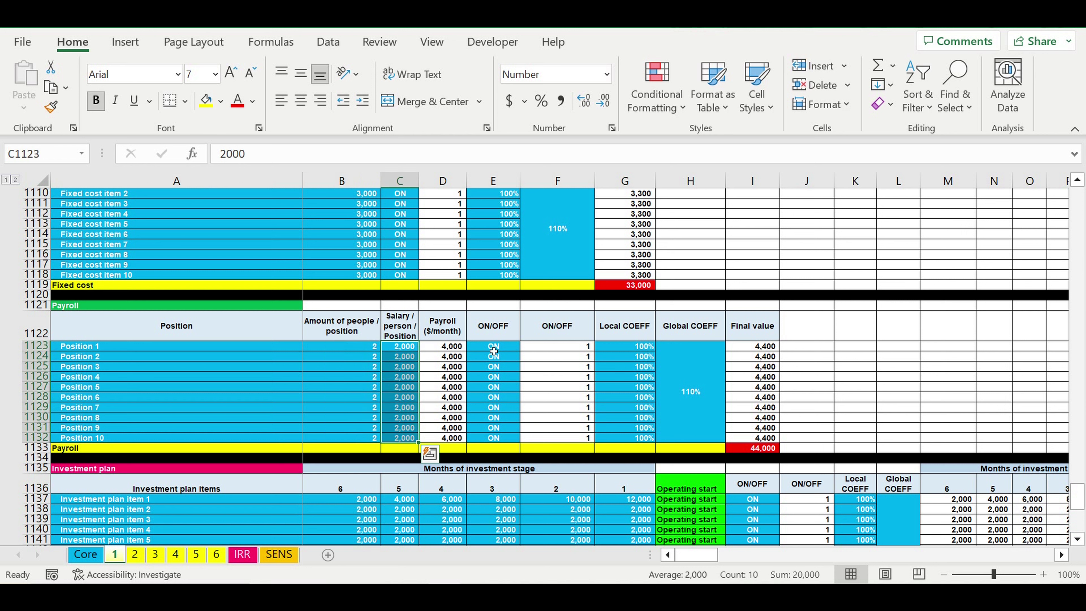
pyautogui.moveTo(494, 349); pyautogui.dragTo(499, 441)
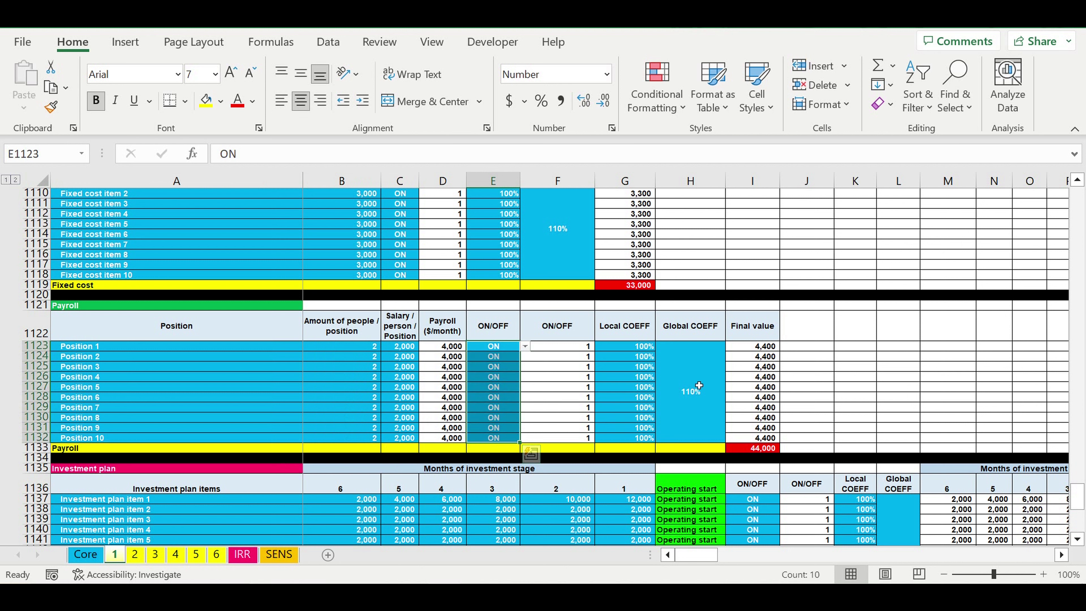
pyautogui.moveTo(699, 385); pyautogui.dragTo(647, 388)
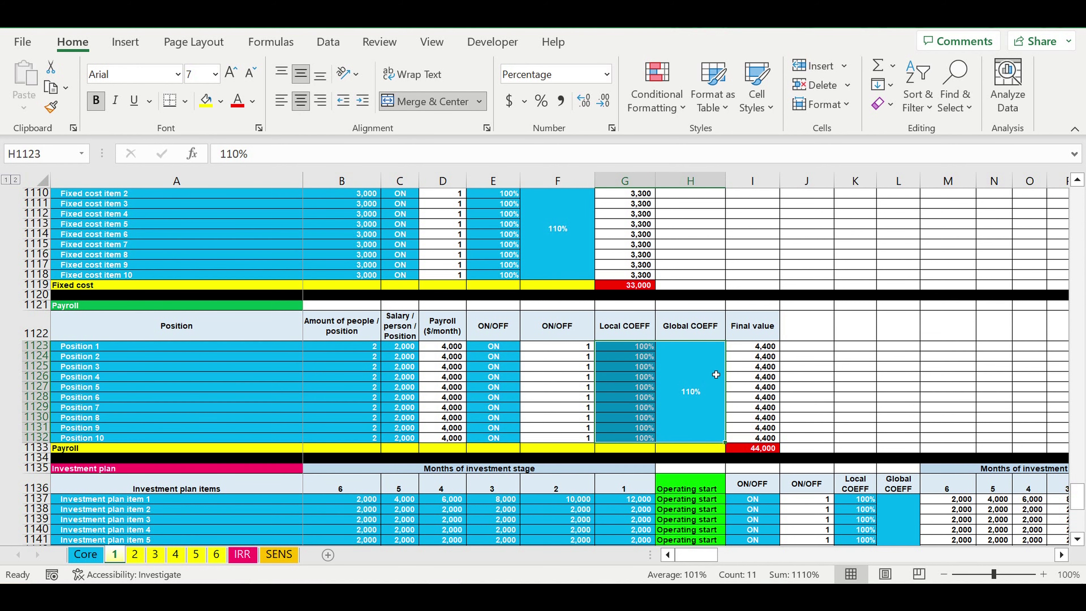
# Find the Investment plan and select its Operating start column and the amounts for the six months of investment stage
pyautogui.scroll(-2, 582, 377)
pyautogui.scroll(-4, 588, 379)
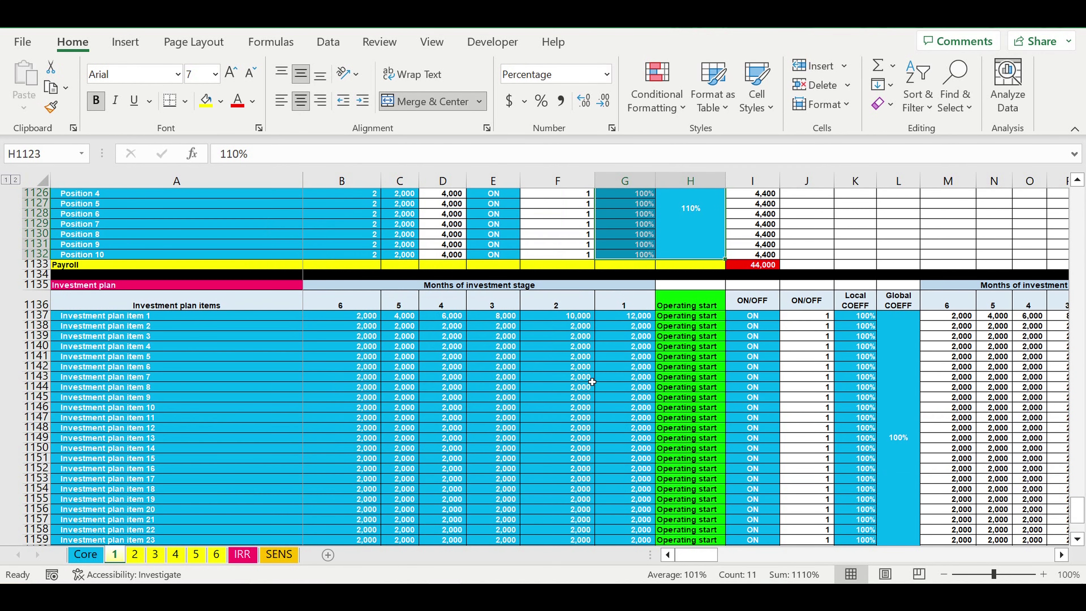
pyautogui.scroll(-1, 592, 379)
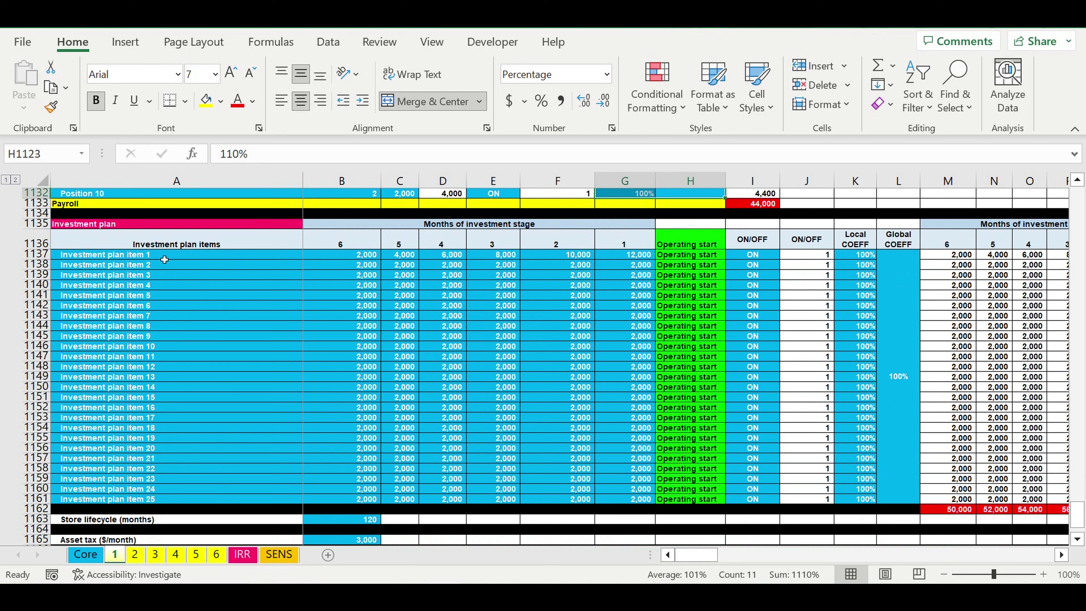
pyautogui.click(119, 257)
pyautogui.moveTo(695, 243); pyautogui.dragTo(687, 500)
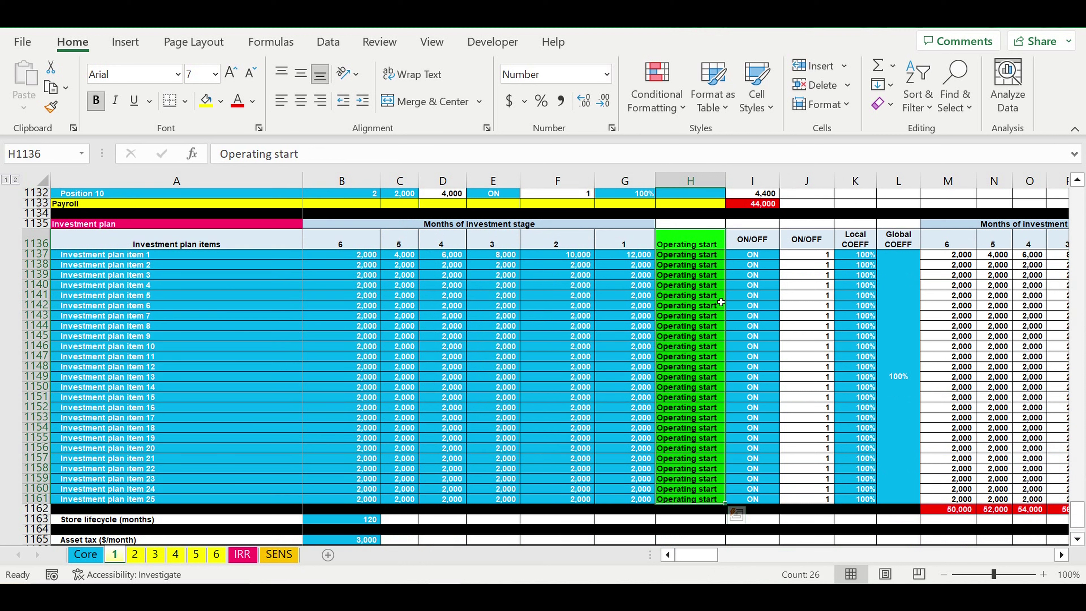
pyautogui.moveTo(633, 261); pyautogui.dragTo(371, 499)
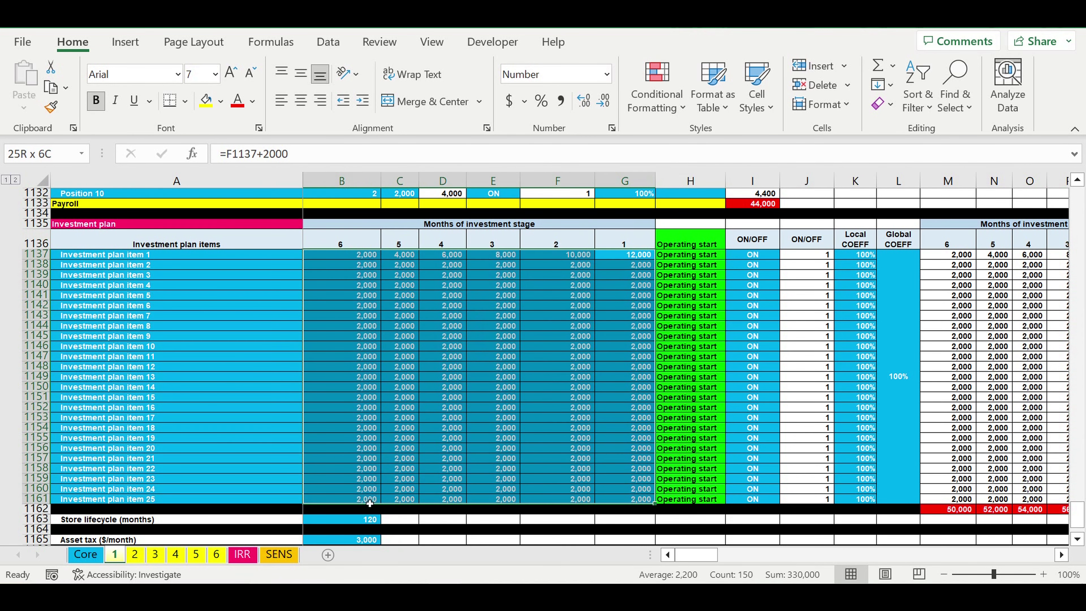
# Review the Investment plan inputs for all 25 items: names, monthly amounts, ON/OFF switches, and local and global coefficients
pyautogui.moveTo(240, 256); pyautogui.dragTo(221, 500)
pyautogui.click(336, 257)
pyautogui.moveTo(356, 273); pyautogui.dragTo(625, 499)
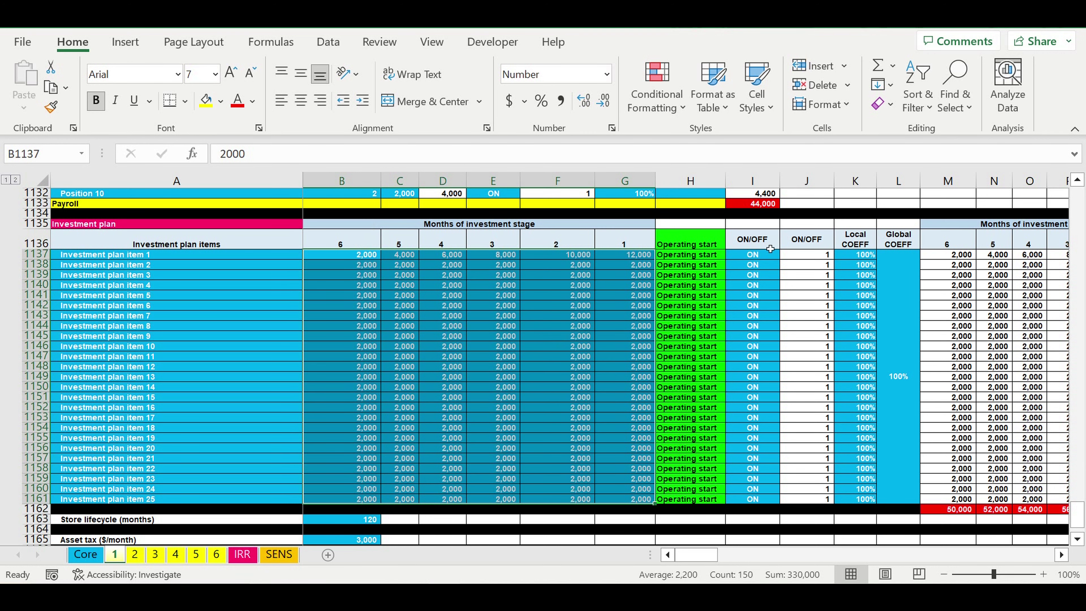
pyautogui.moveTo(758, 255); pyautogui.dragTo(762, 505)
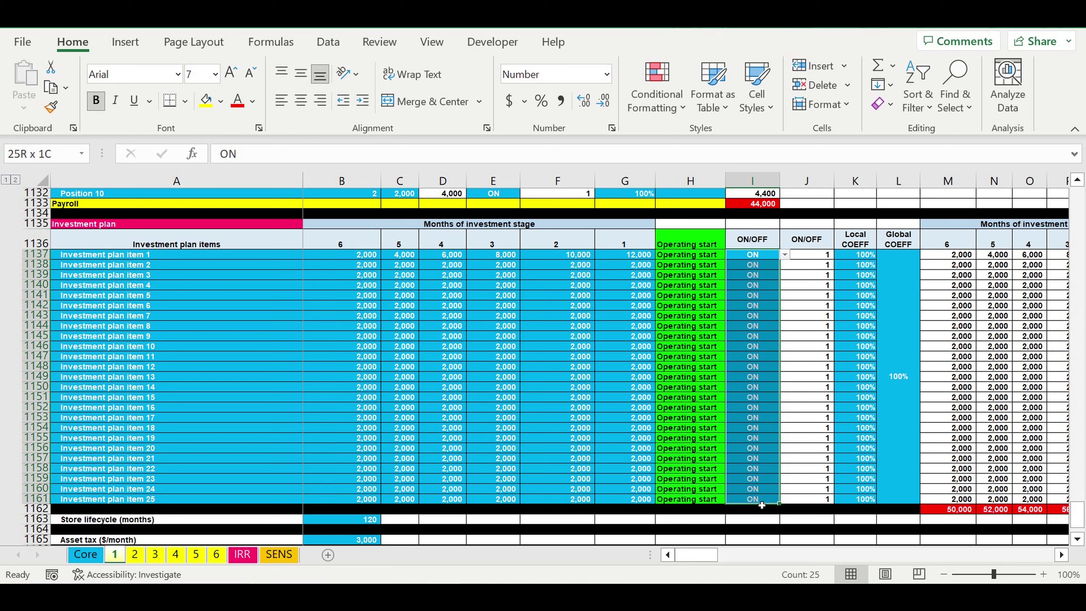
pyautogui.moveTo(898, 310); pyautogui.dragTo(870, 305)
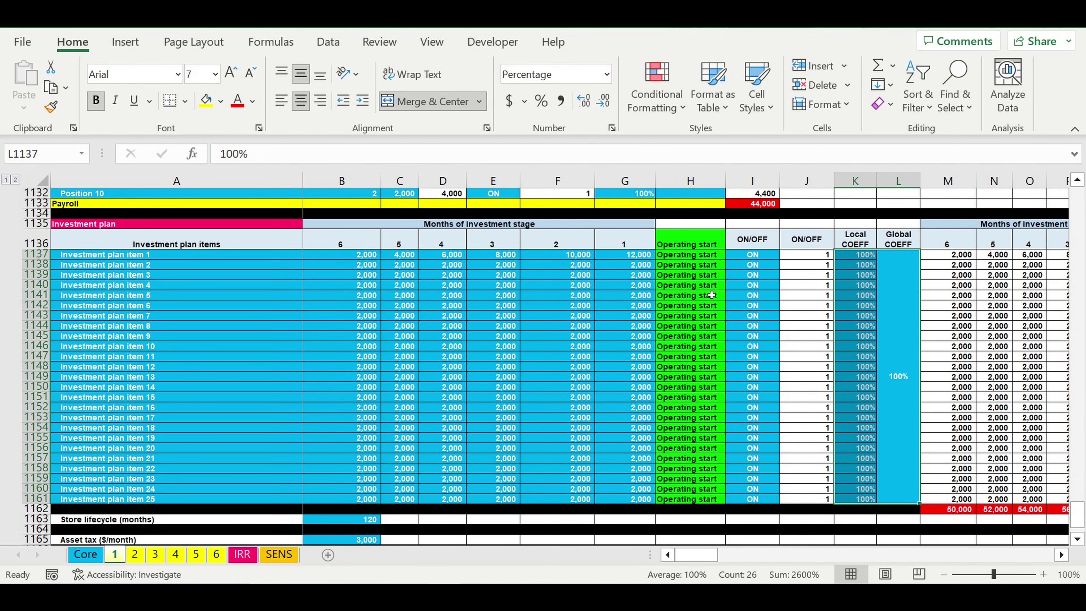
# Review the store lifecycle, the monthly asset tax and the Target revenues reach percentages for the 12 months of operating activity
pyautogui.scroll(-5, 711, 295)
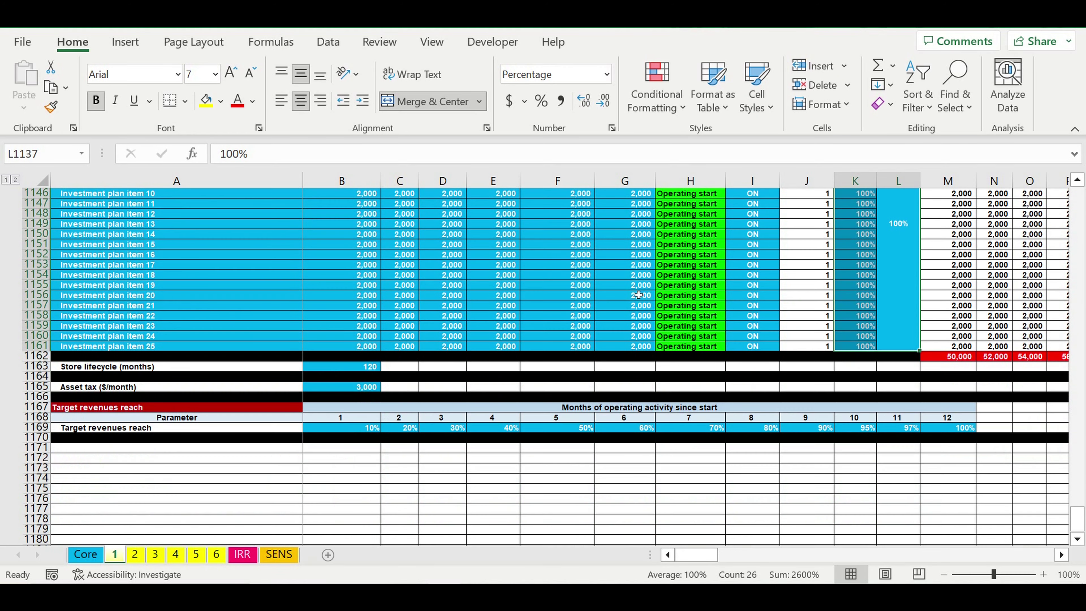
pyautogui.click(372, 369)
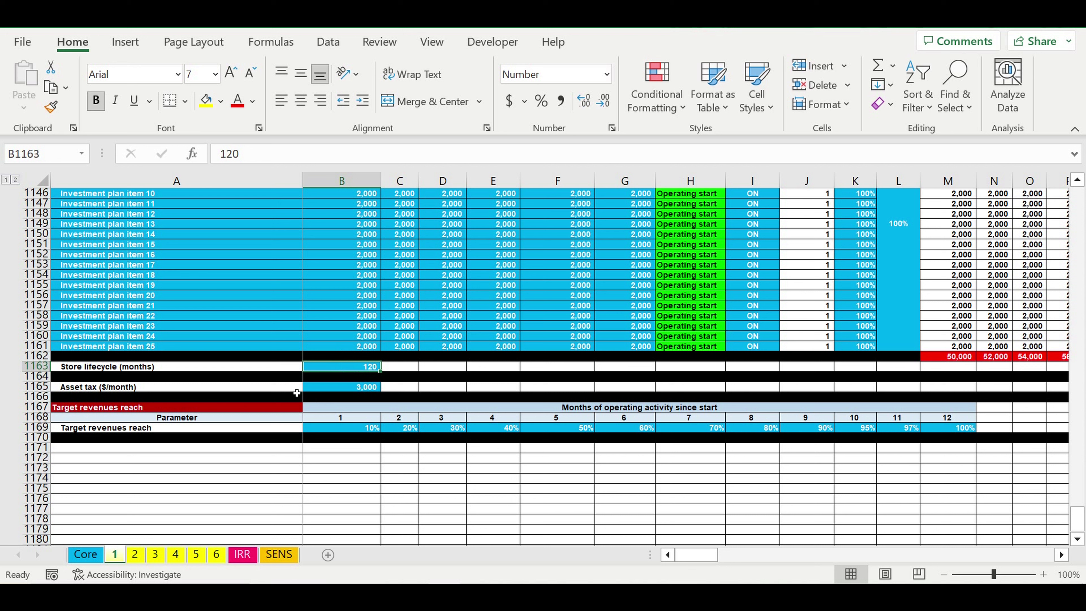
pyautogui.click(350, 390)
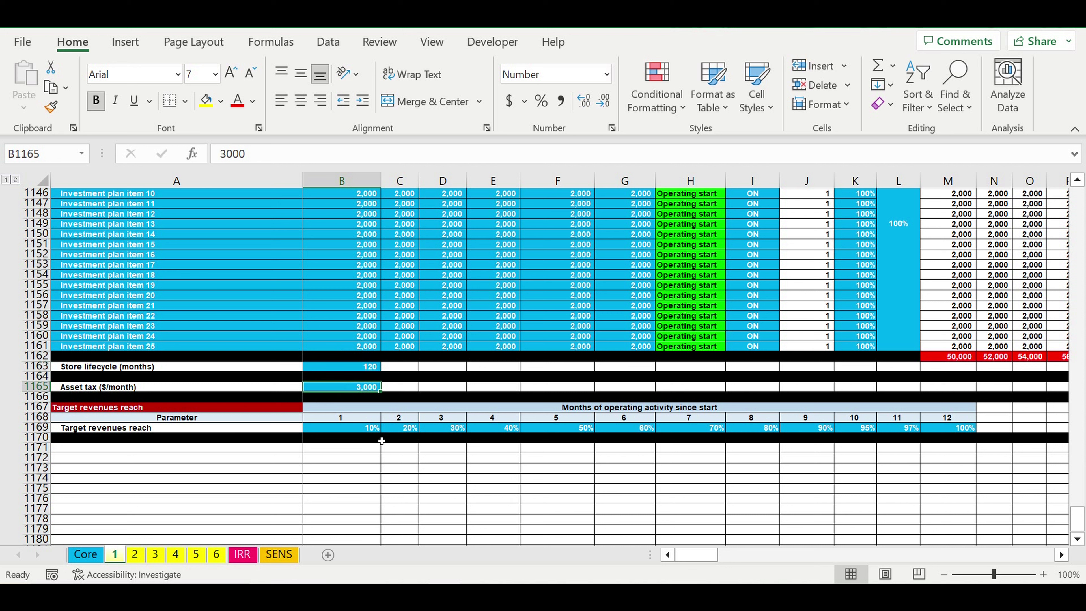
pyautogui.click(343, 431)
pyautogui.moveTo(345, 433); pyautogui.dragTo(951, 429)
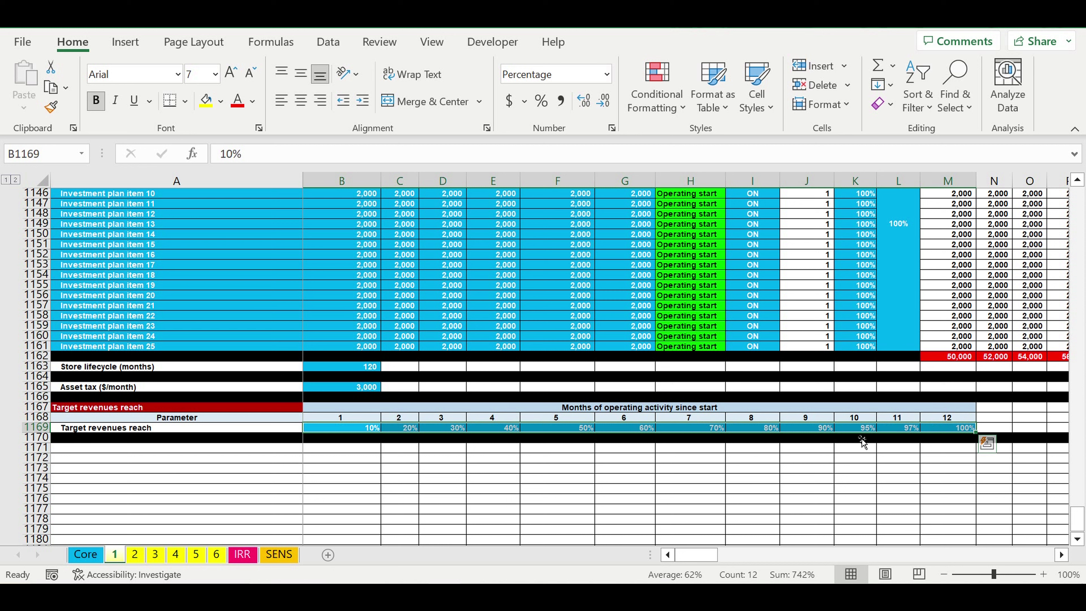
# Examine the Target revenues reach percentages for months 1 to 4 individually and select months 1 to 6
pyautogui.click(339, 448)
pyautogui.click(351, 429)
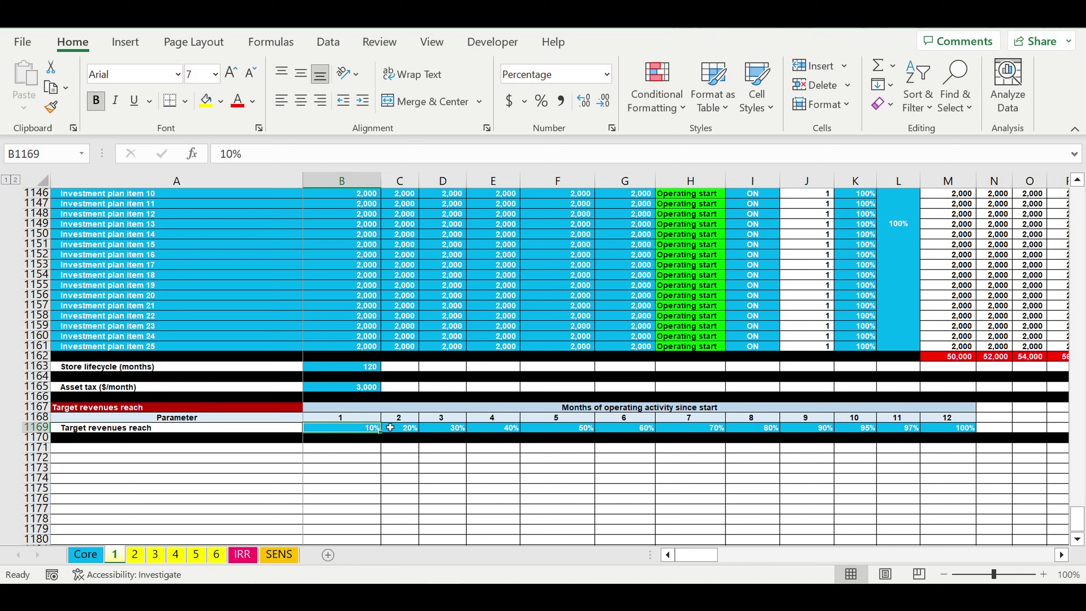
pyautogui.click(409, 428)
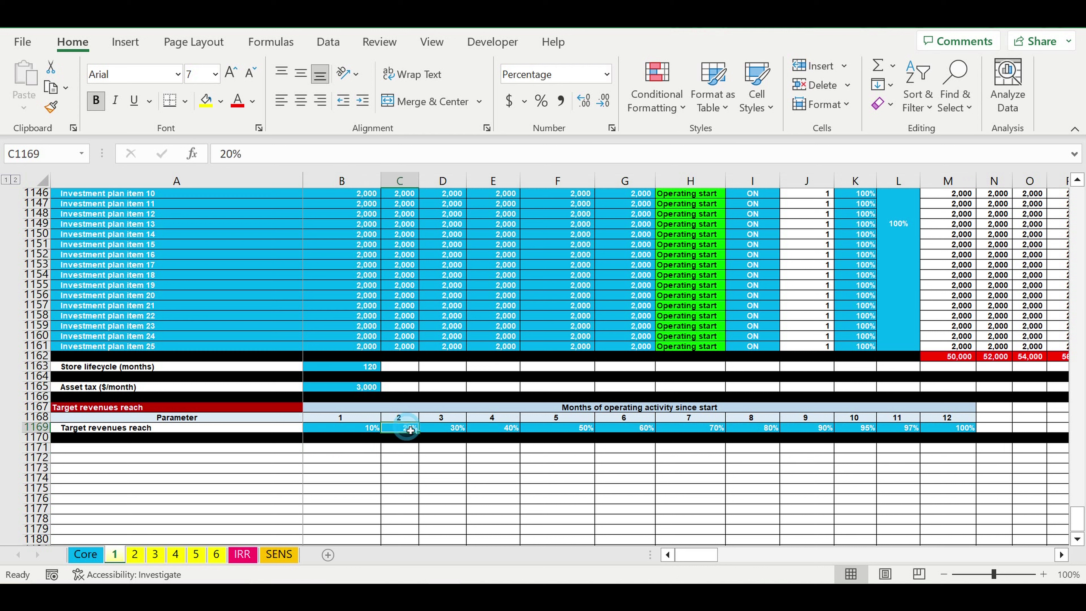
pyautogui.click(449, 429)
pyautogui.click(481, 429)
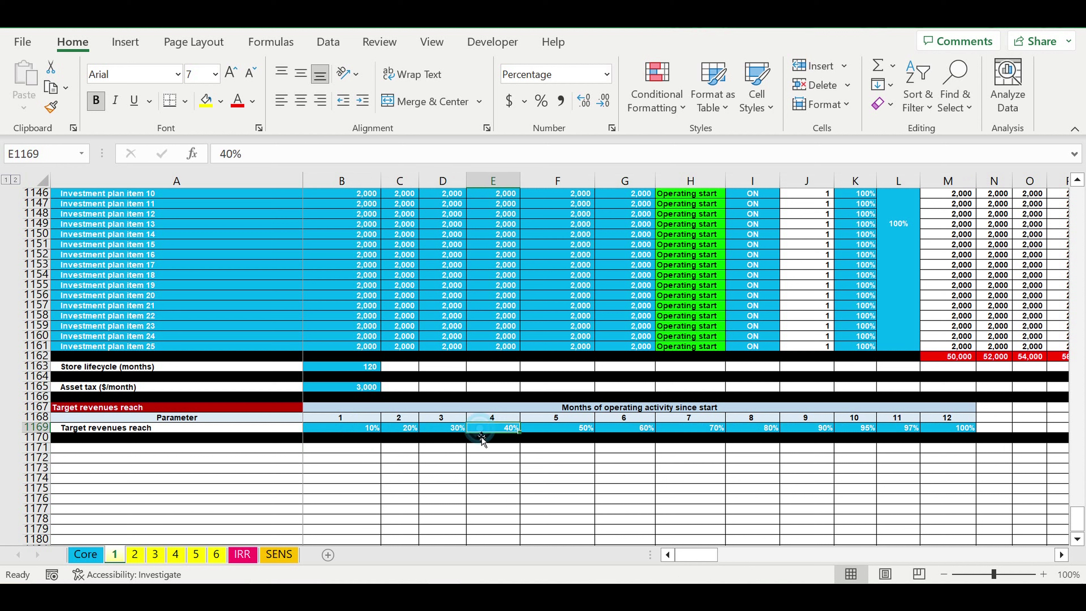
pyautogui.click(371, 430)
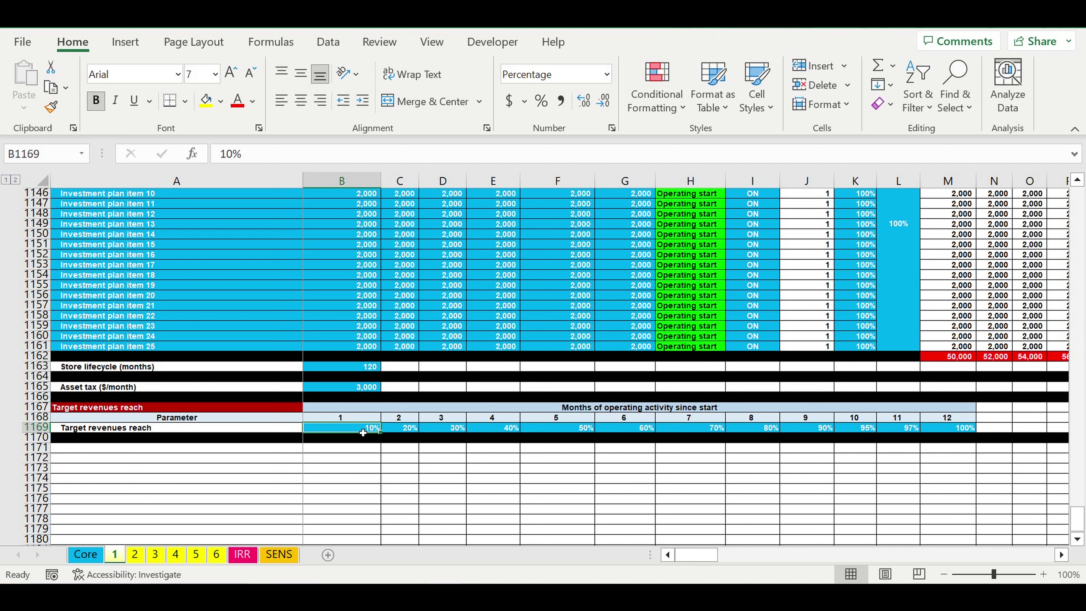
pyautogui.moveTo(364, 432); pyautogui.dragTo(656, 437)
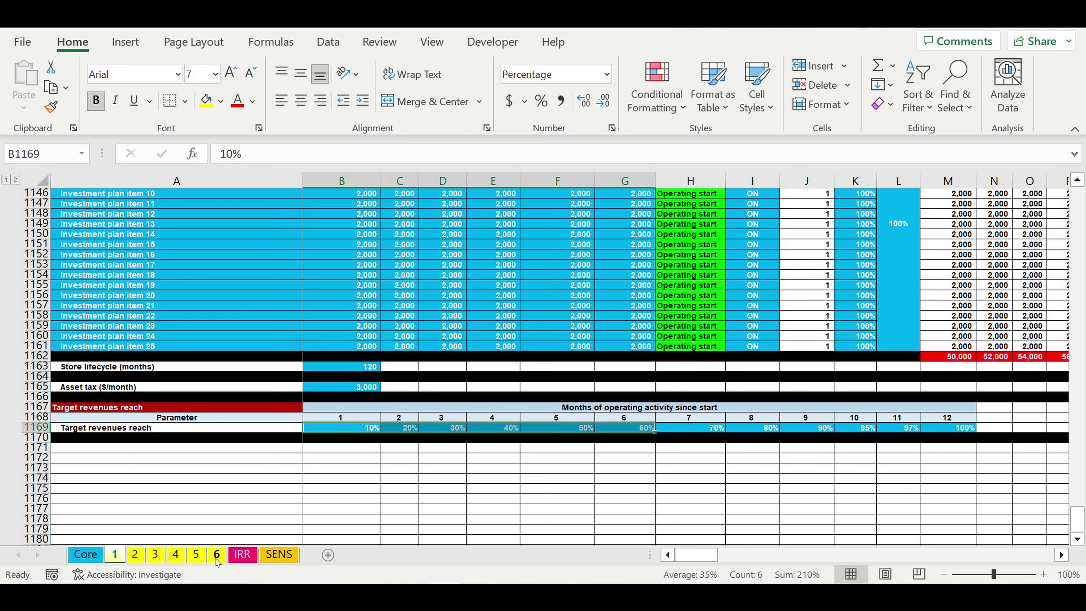
# Open the Core sheet and review the payback periods chart, the chain start year and the Financial efficiency table
pyautogui.click(86, 555)
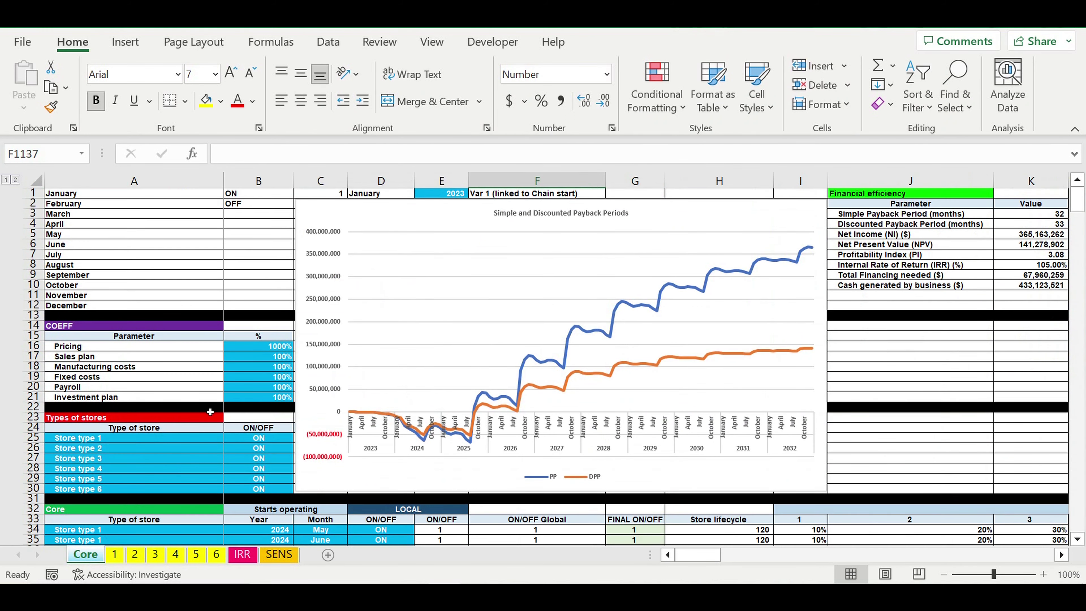
pyautogui.click(943, 336)
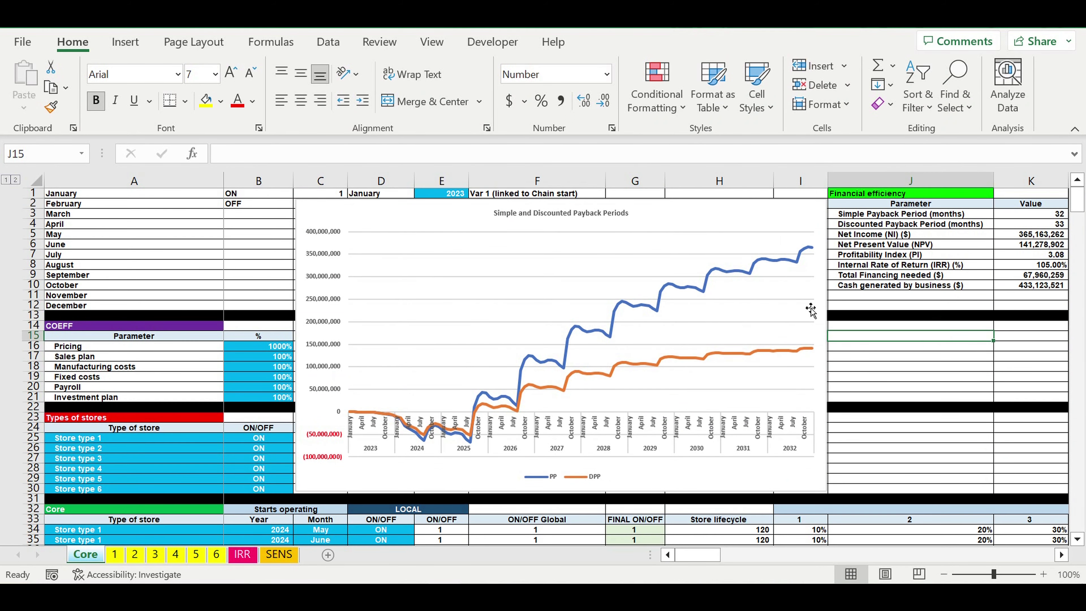
pyautogui.click(693, 217)
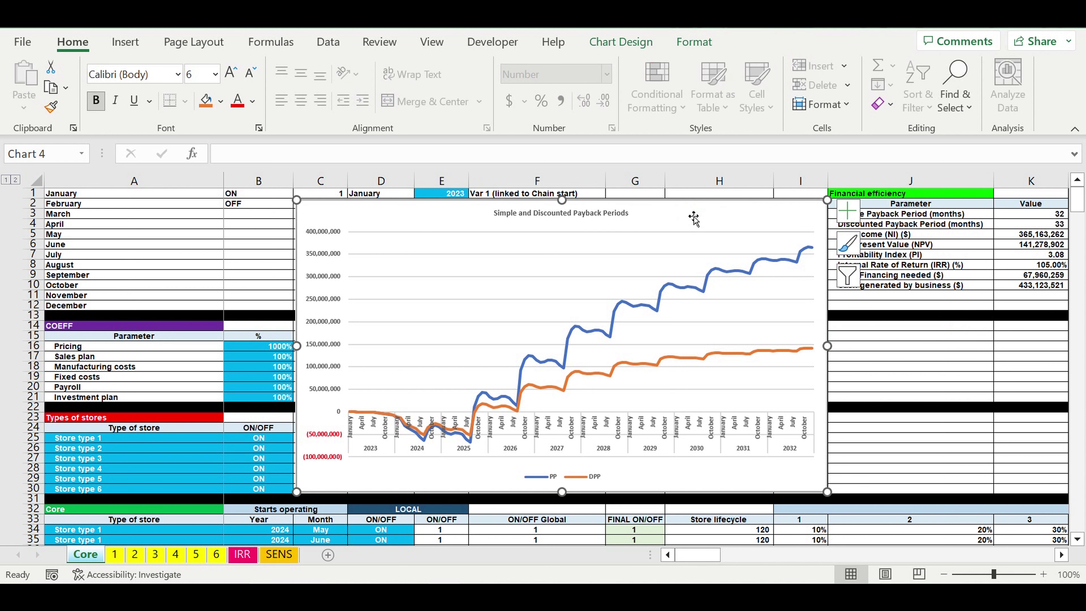
pyautogui.click(438, 196)
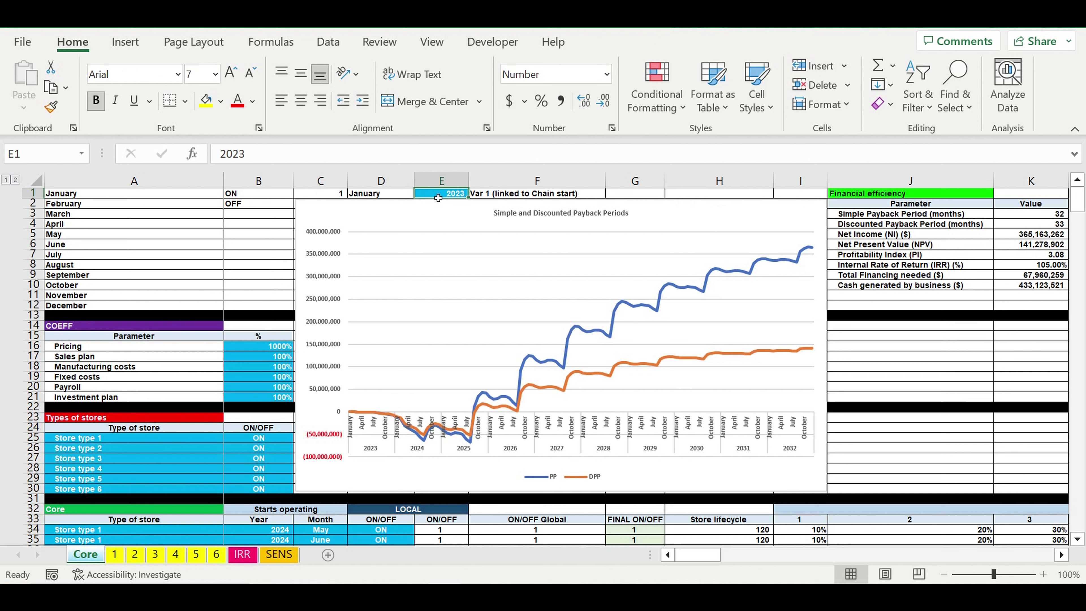
pyautogui.moveTo(896, 198); pyautogui.dragTo(1017, 289)
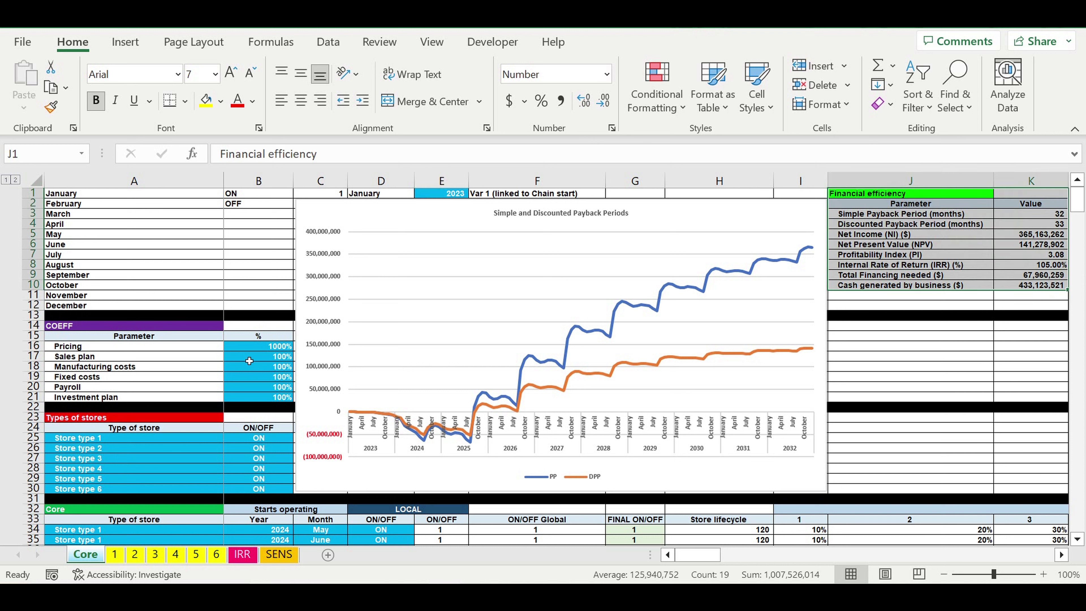
# Review the six COEFF parameters, from Pricing to Investment plan, and select their percentages
pyautogui.moveTo(266, 349); pyautogui.dragTo(270, 401)
pyautogui.click(64, 347)
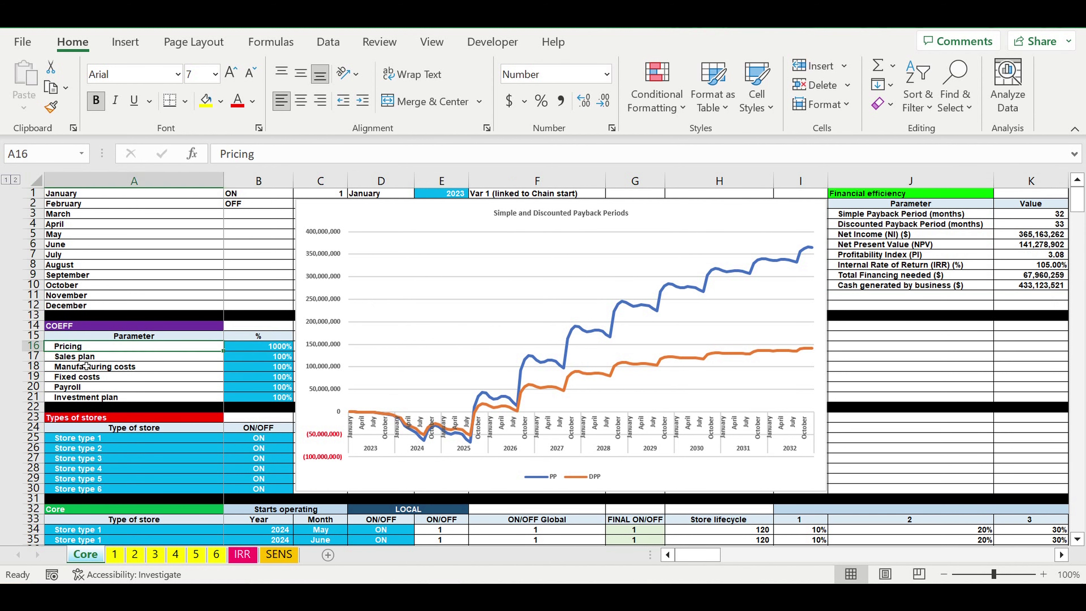
pyautogui.click(86, 359)
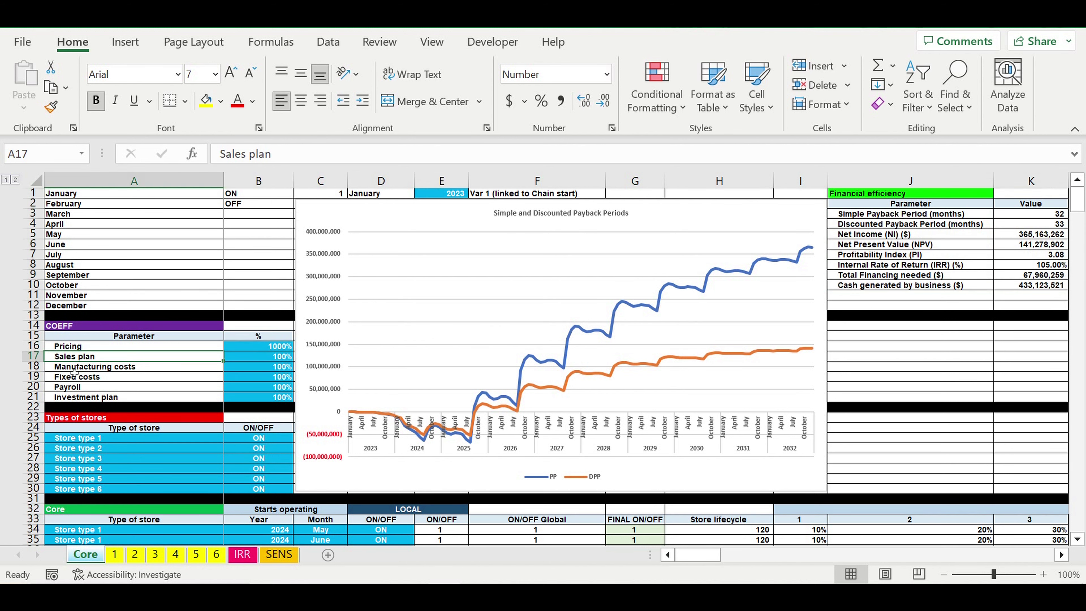
pyautogui.click(75, 373)
pyautogui.click(88, 378)
pyautogui.click(89, 389)
pyautogui.click(87, 397)
pyautogui.moveTo(263, 346); pyautogui.dragTo(269, 397)
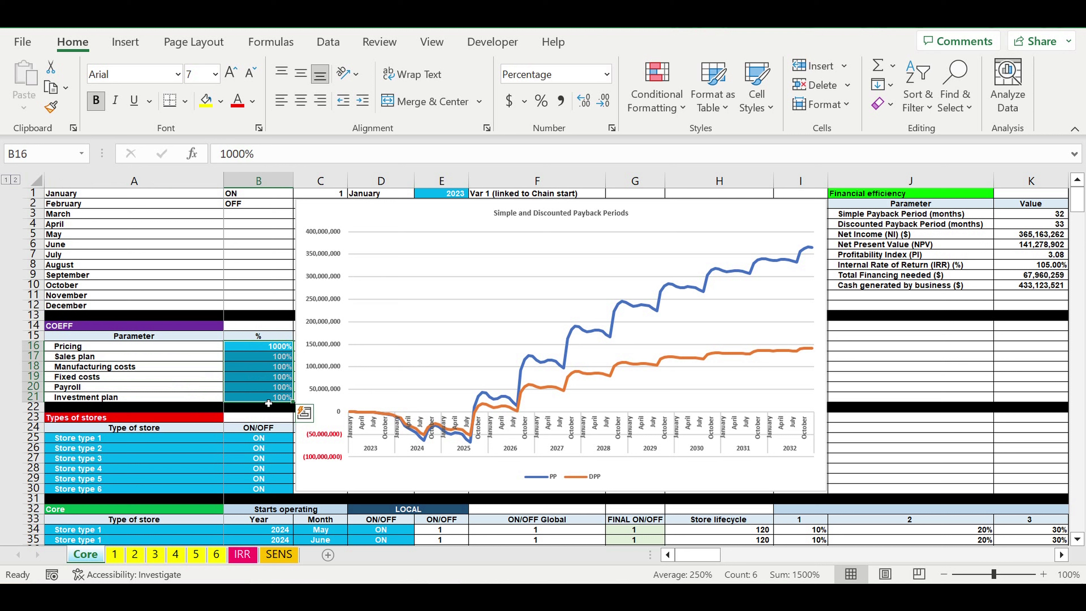
# Set the Investment plan coefficient in the COEFF table to 500%
pyautogui.click(268, 398)
pyautogui.write('500')
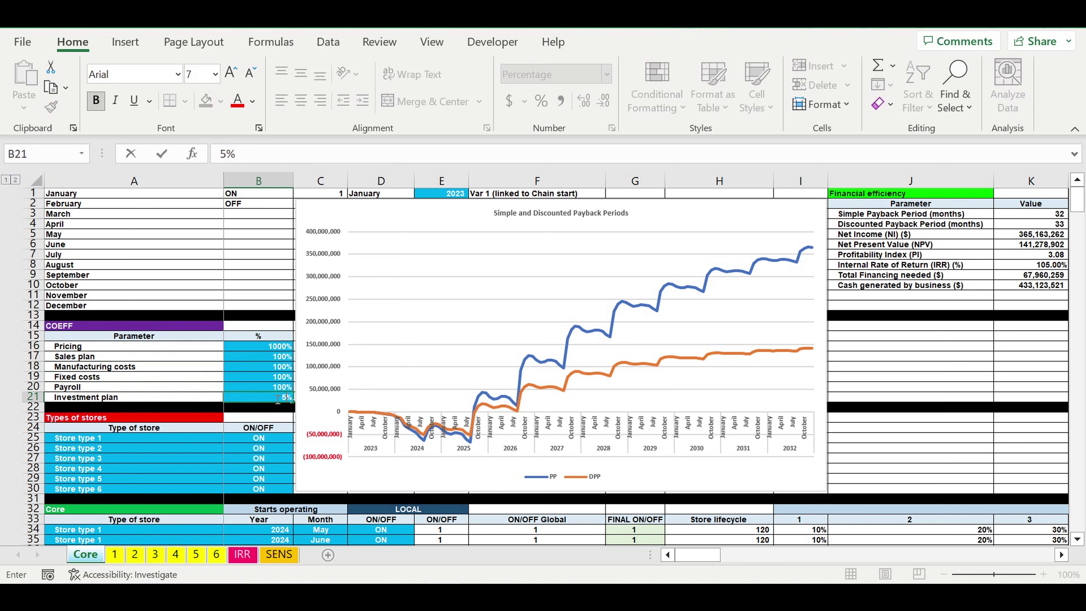
pyautogui.click(263, 377)
# Restore the Investment plan coefficient in the COEFF table to 100%
pyautogui.click(261, 400)
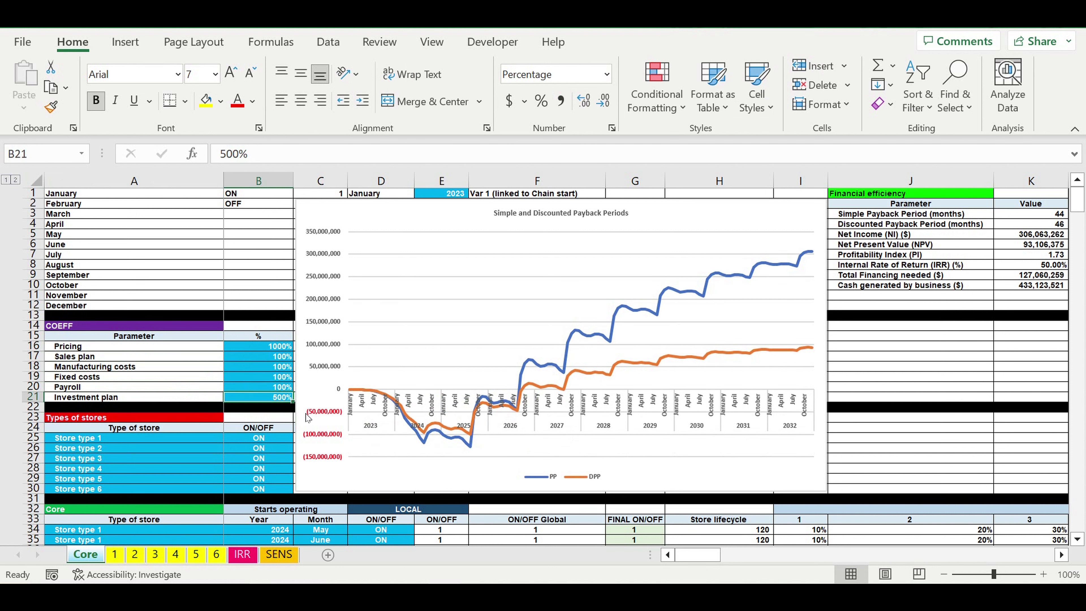
pyautogui.write('100')
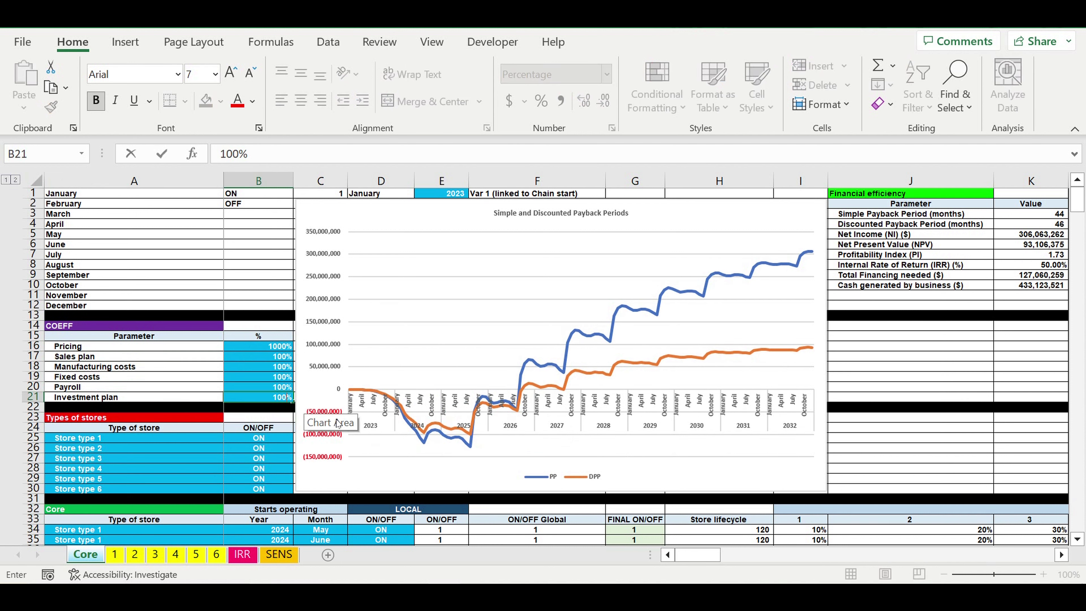
pyautogui.click(263, 399)
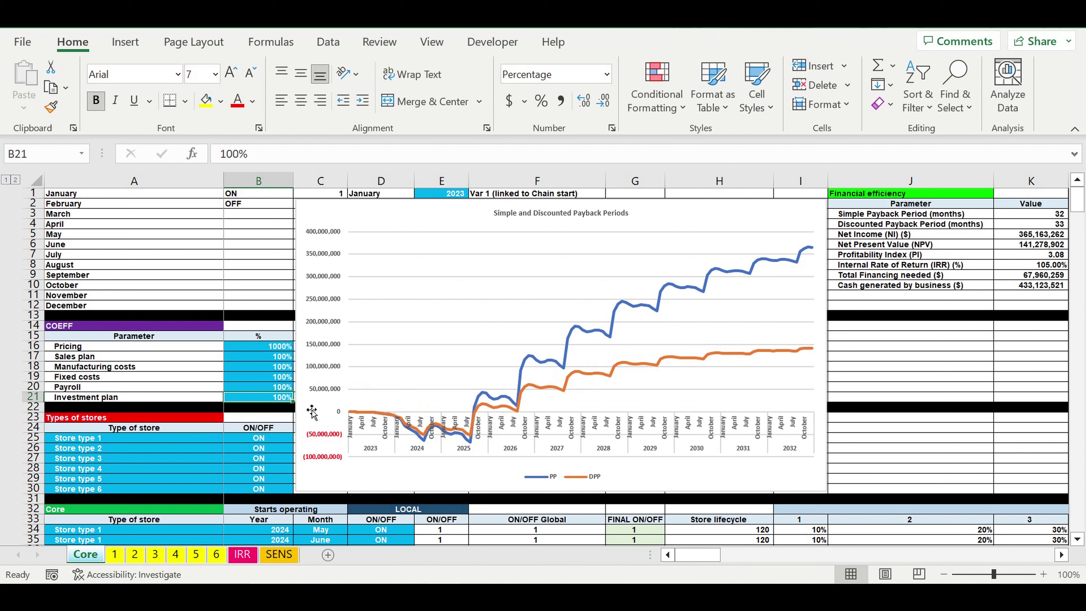
# Review the six names in the Types of stores table and select their ON/OFF switches
pyautogui.click(231, 443)
pyautogui.moveTo(99, 445); pyautogui.dragTo(99, 491)
pyautogui.moveTo(98, 491); pyautogui.dragTo(99, 491)
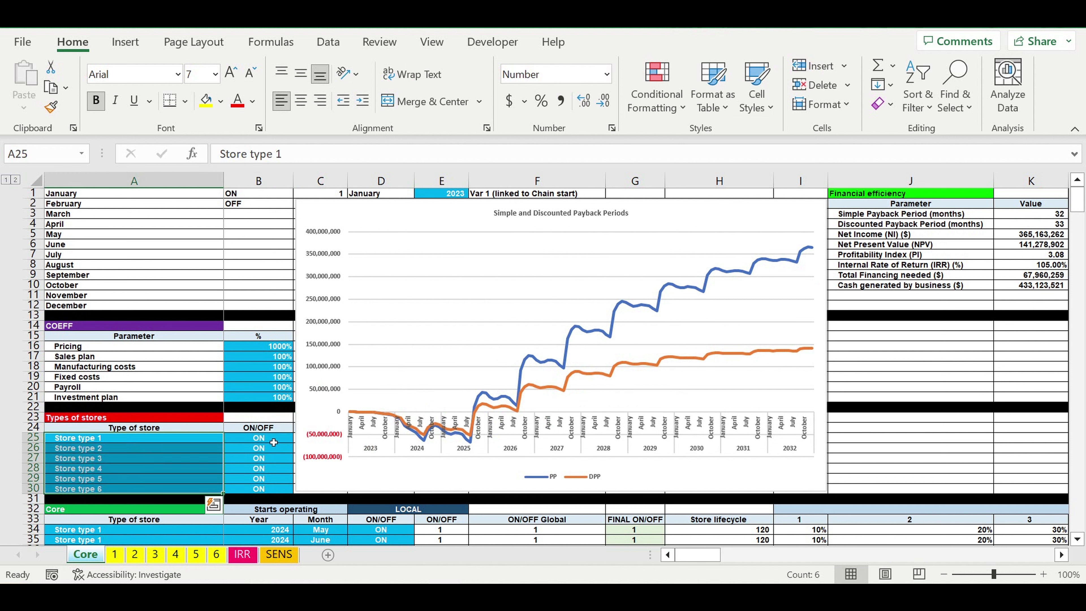
pyautogui.click(267, 428)
pyautogui.moveTo(251, 439); pyautogui.dragTo(267, 488)
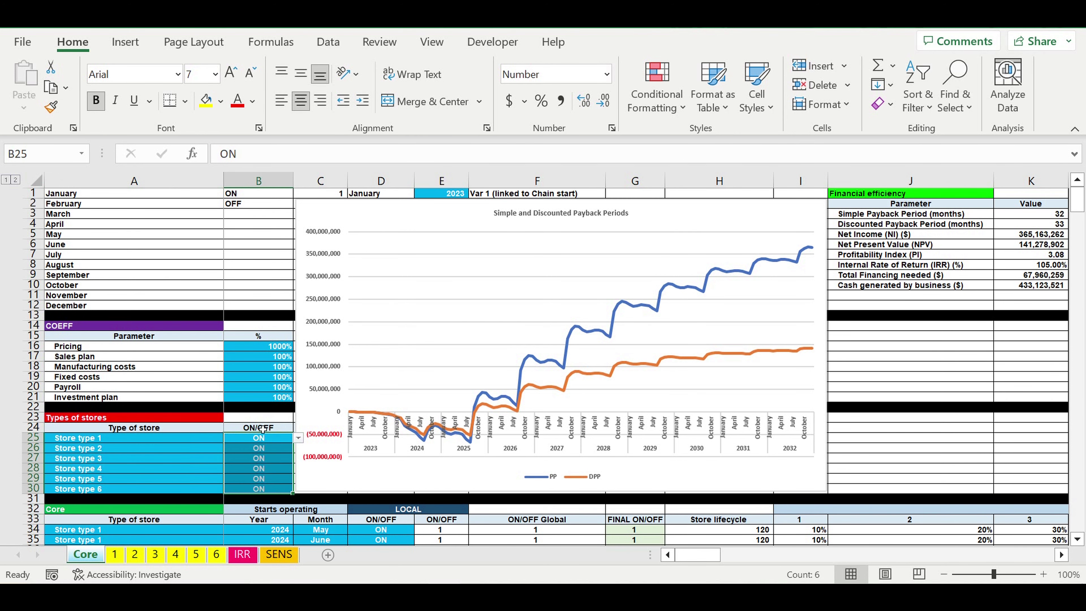
# Switch Store type 1 to OFF in the Types of stores table
pyautogui.scroll(-4, 268, 453)
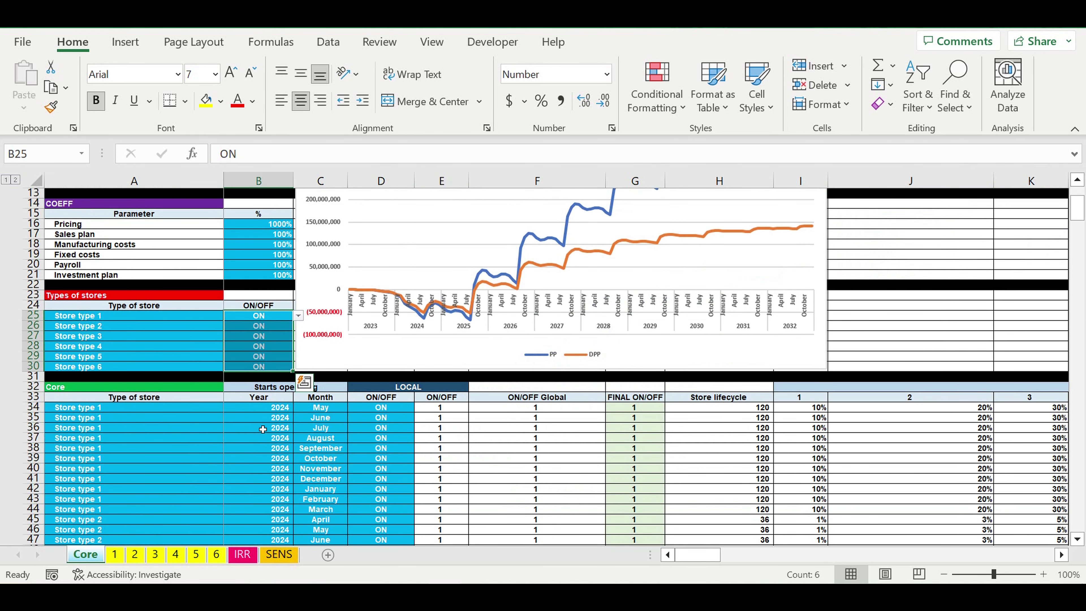
pyautogui.click(275, 319)
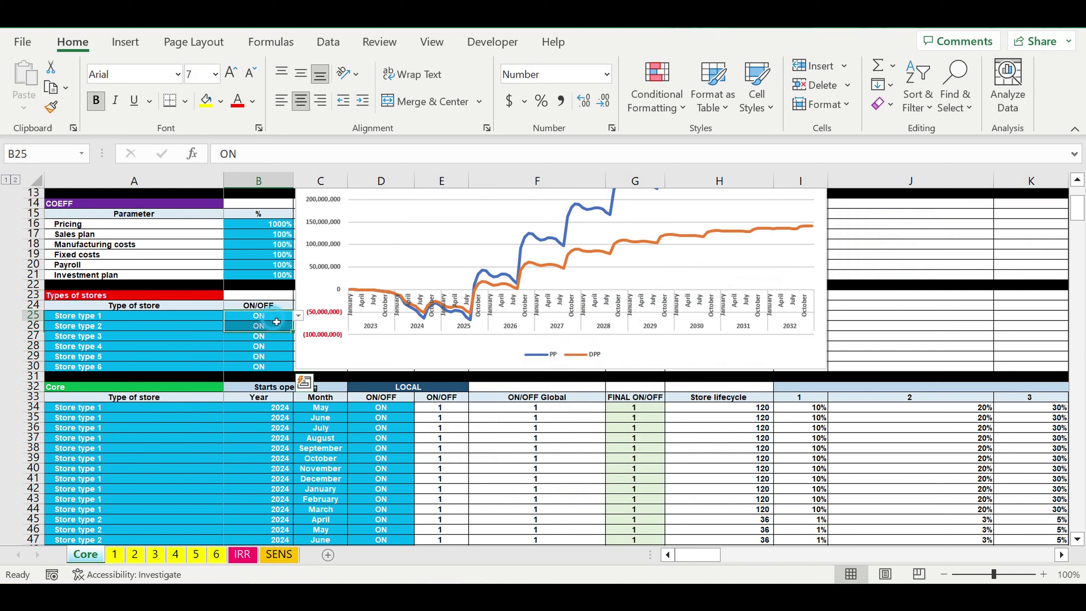
pyautogui.click(298, 316)
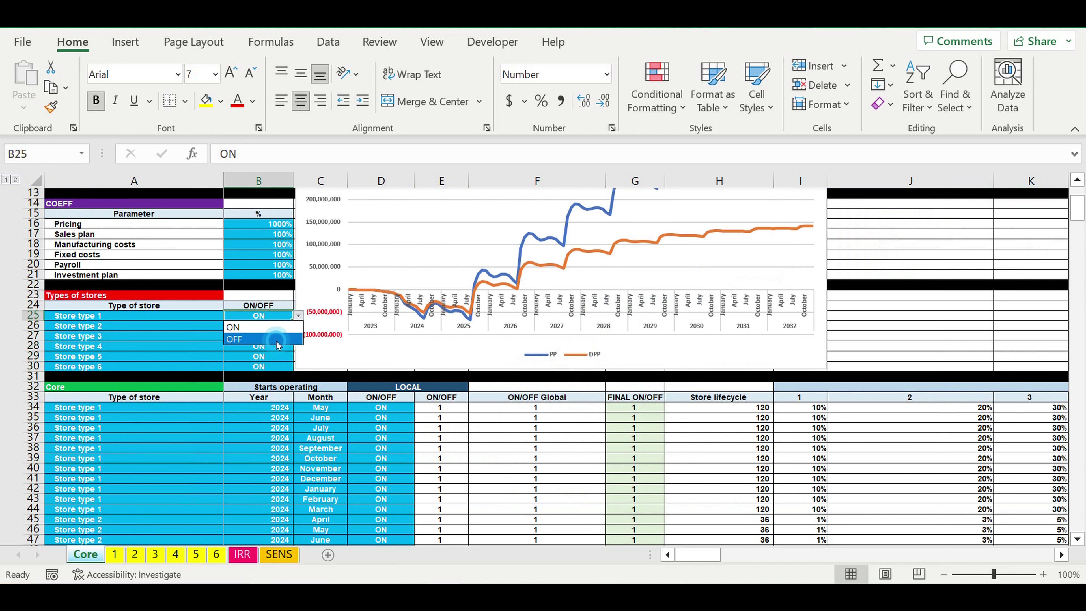
pyautogui.click(291, 330)
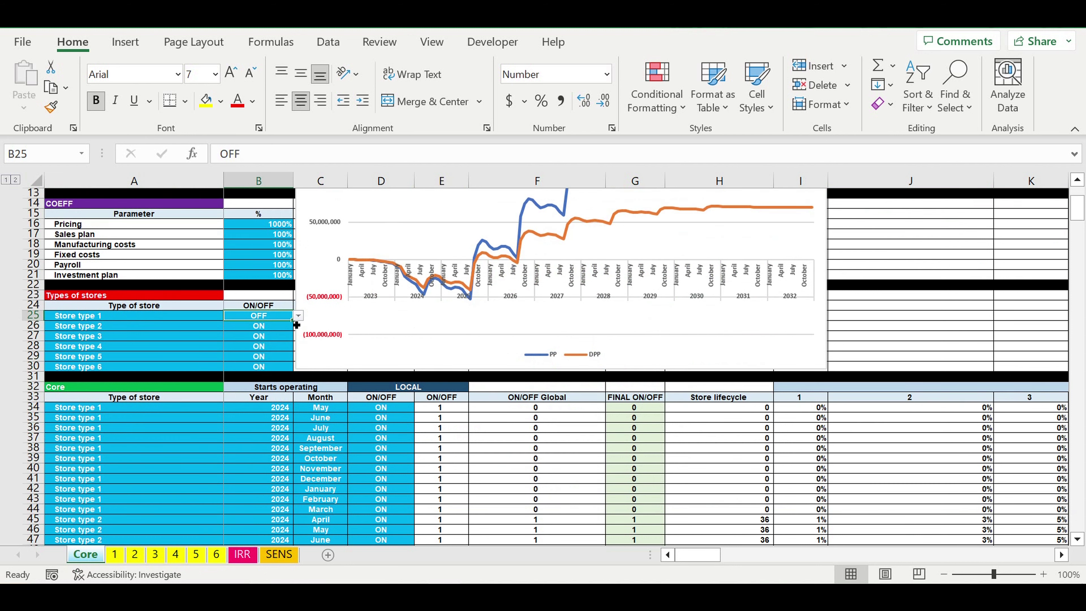
# Switch Store type 1 back to ON in the Types of stores table
pyautogui.click(298, 315)
pyautogui.click(287, 328)
pyautogui.click(206, 347)
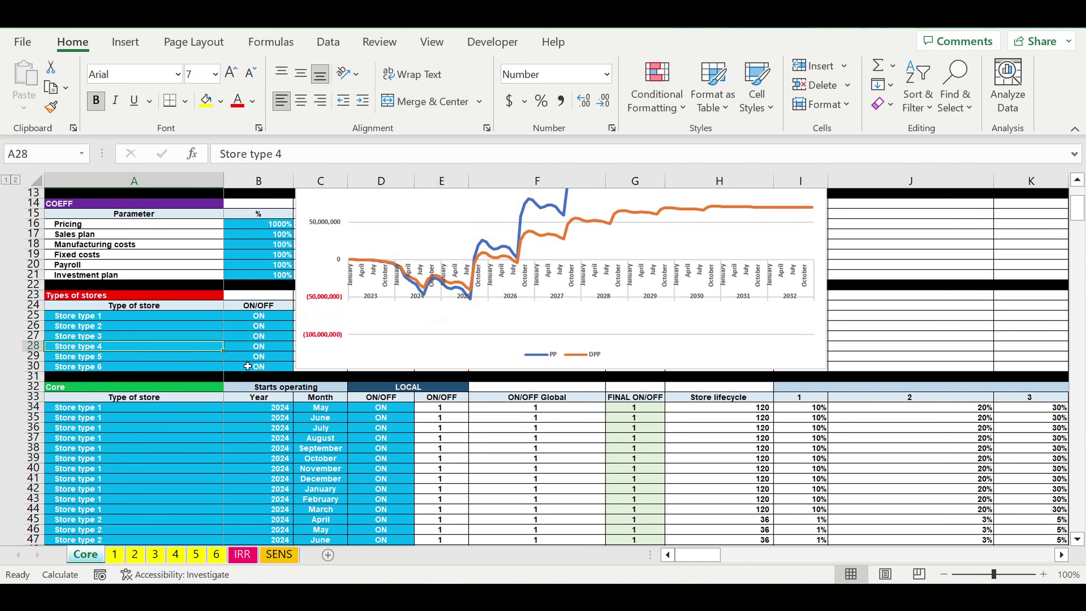
pyautogui.click(272, 358)
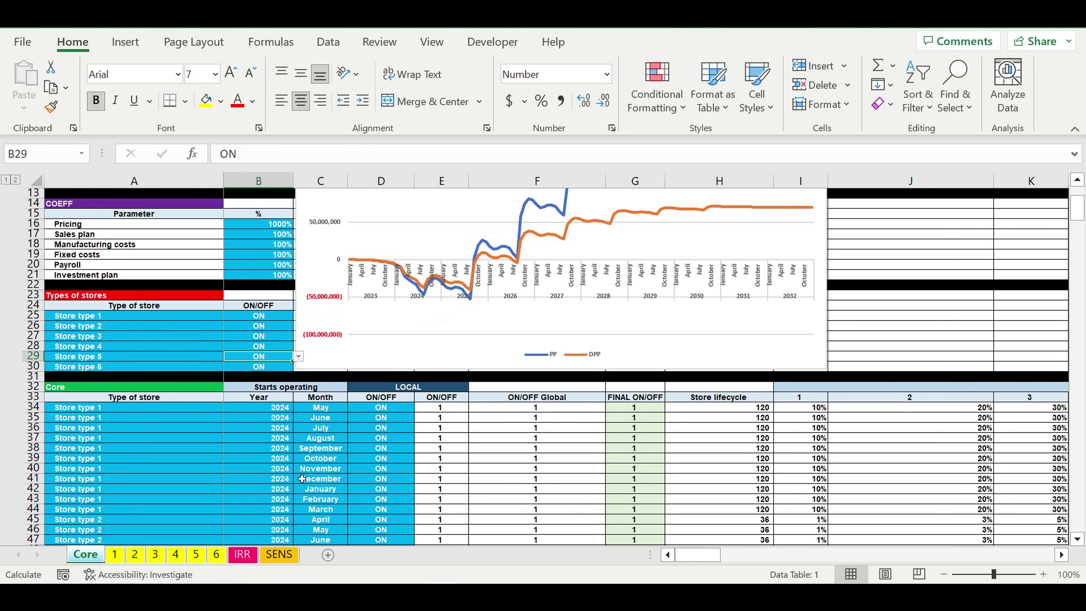
# Review the stores listed in the Core table and view the available store types for the store in row 53
pyautogui.click(312, 469)
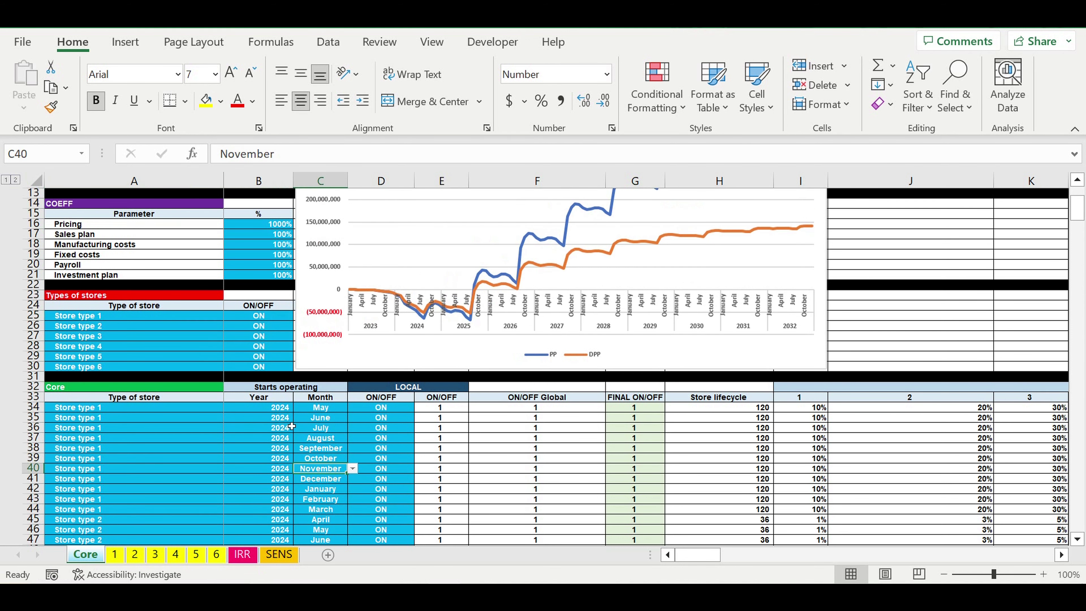
pyautogui.scroll(-4, 292, 426)
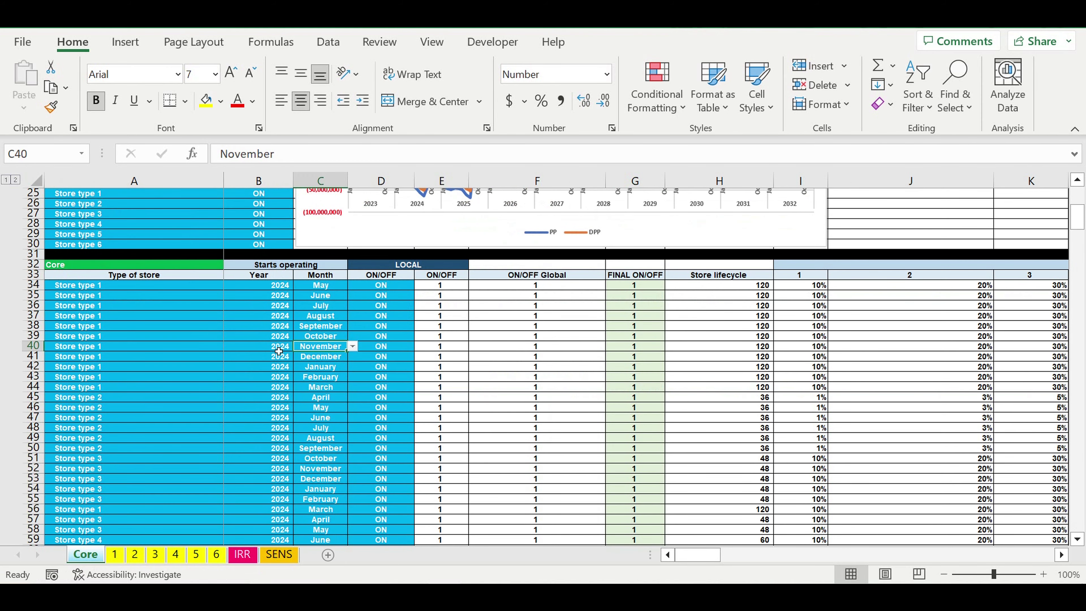
pyautogui.click(204, 263)
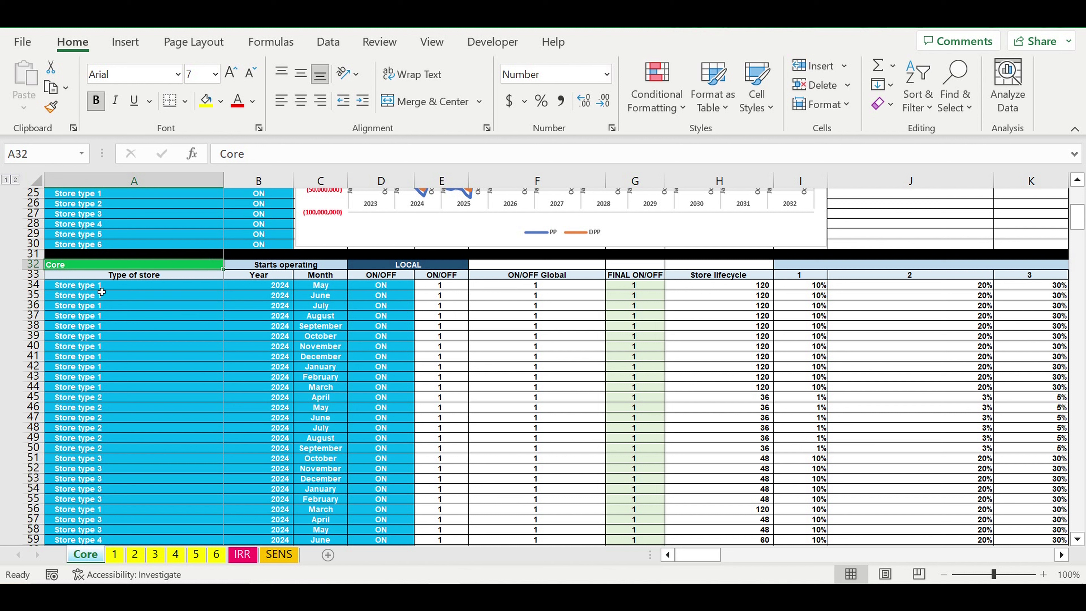
pyautogui.moveTo(91, 285); pyautogui.dragTo(139, 519)
pyautogui.click(135, 326)
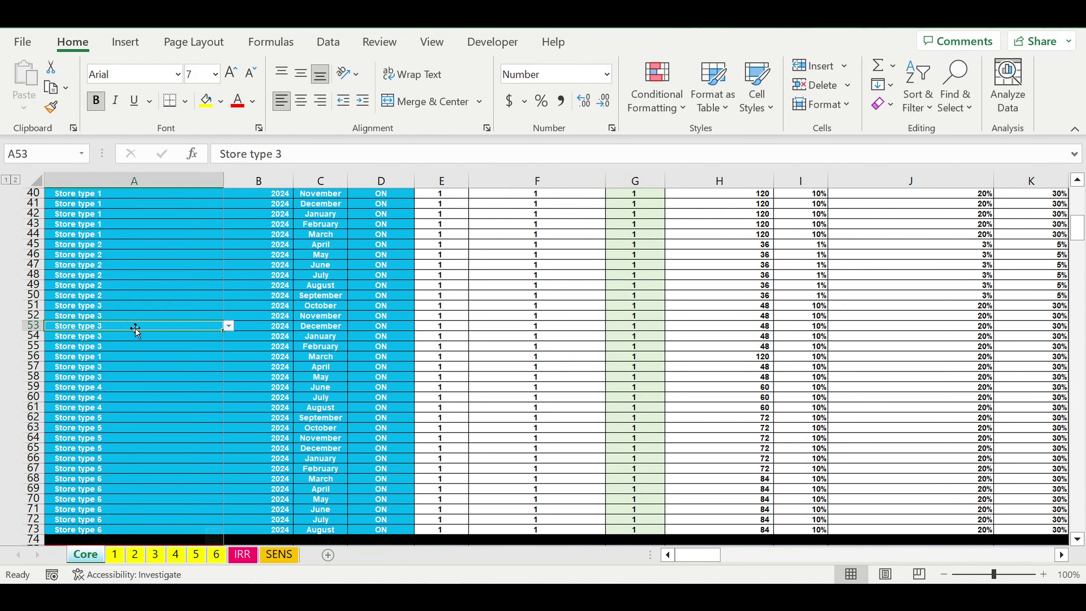
pyautogui.click(230, 325)
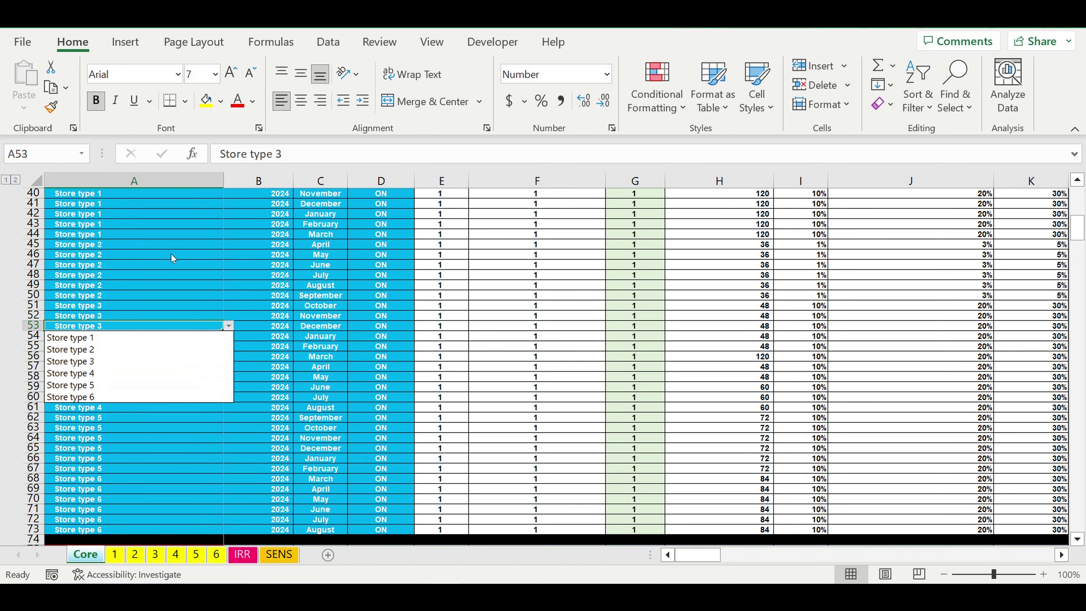
pyautogui.press('Escape')
# Review the starting year and month and the local ON/OFF options of the store in row 50
pyautogui.click(283, 297)
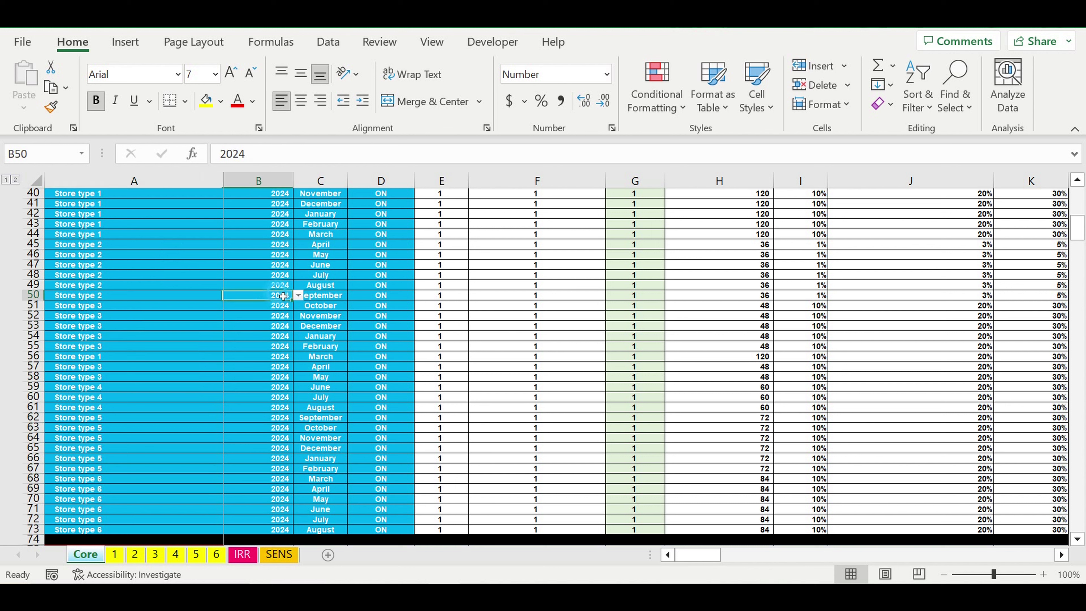
pyautogui.moveTo(283, 297); pyautogui.dragTo(301, 296)
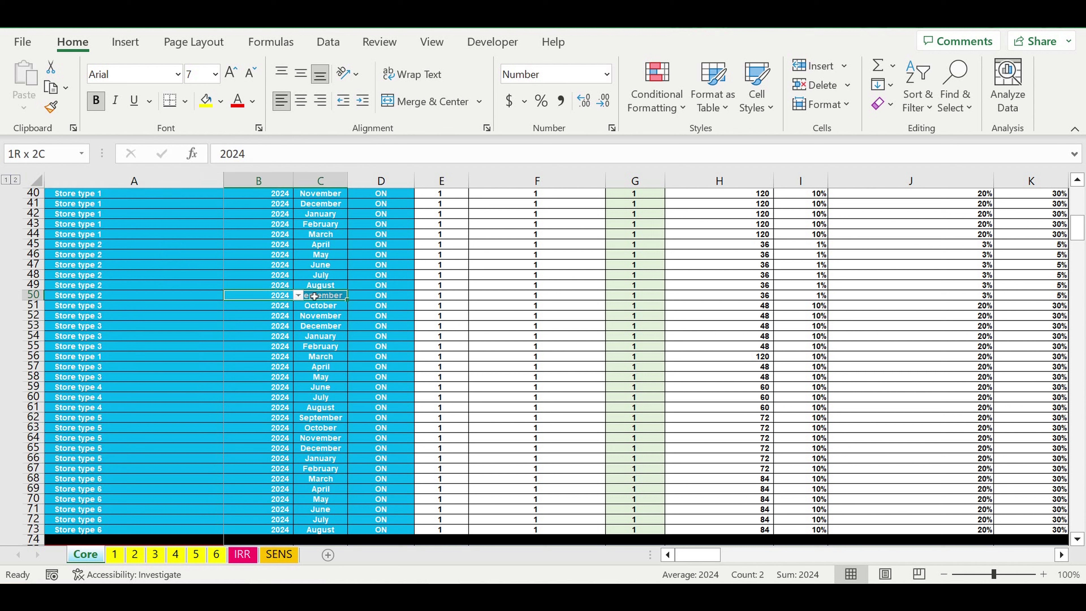
pyautogui.click(381, 296)
pyautogui.click(420, 295)
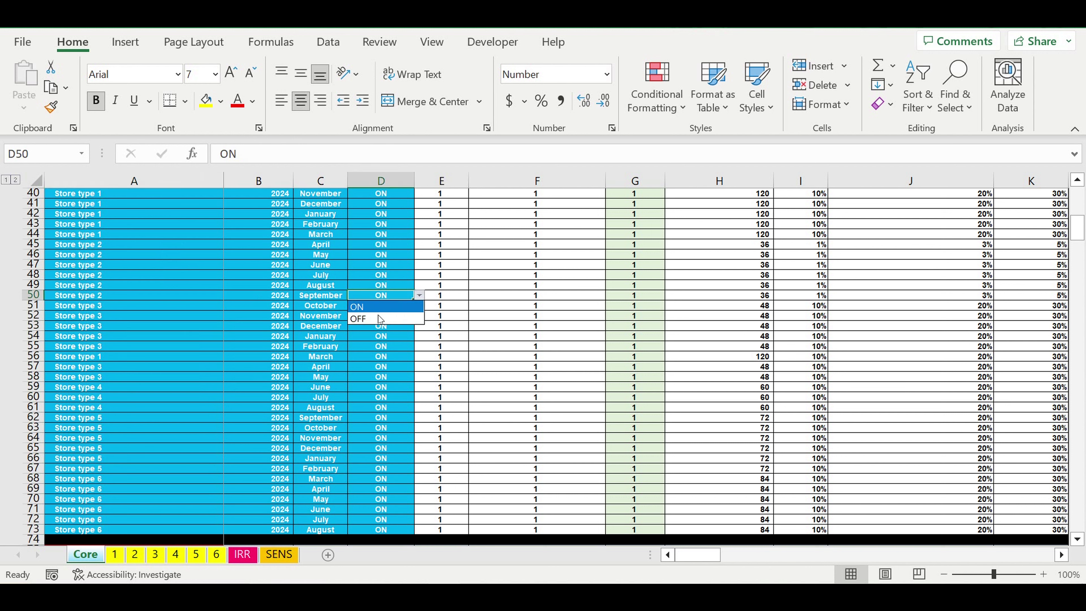
pyautogui.press('Escape')
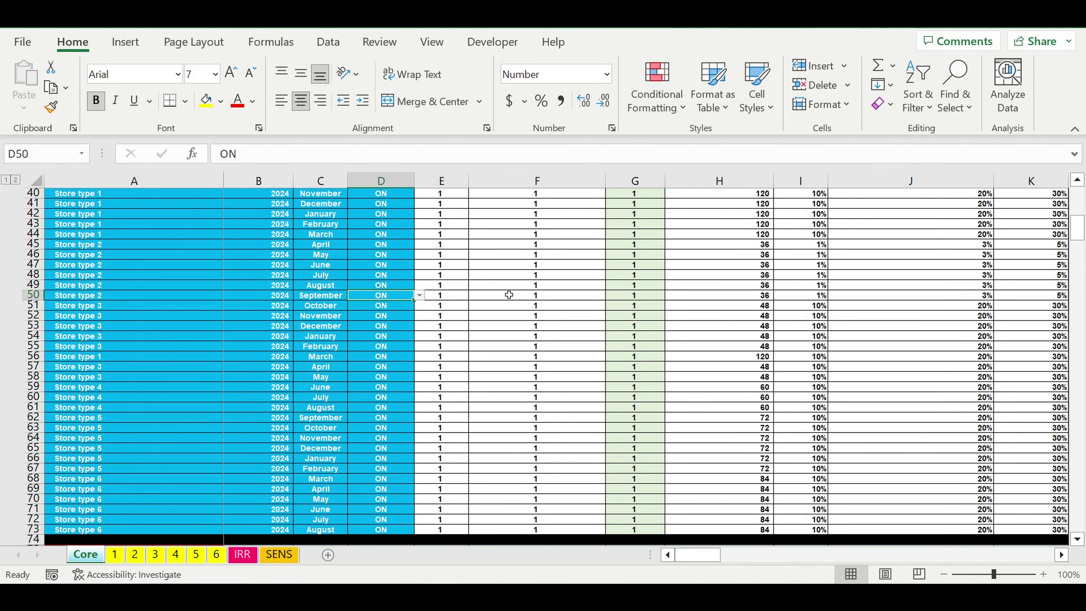
pyautogui.scroll(3, 421, 336)
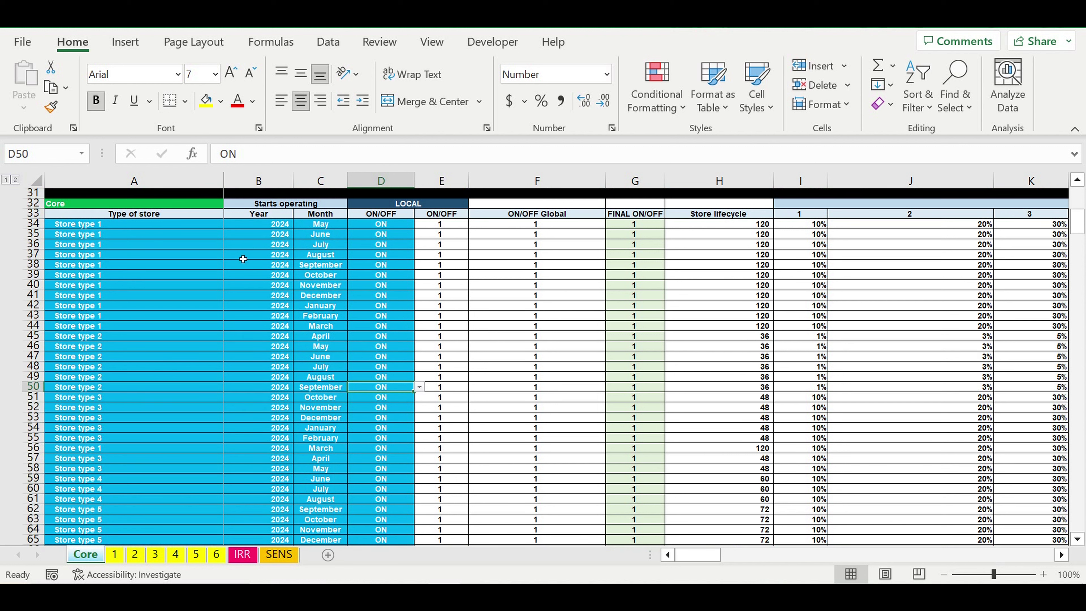
# Review the store types, starting years and months, and local ON/OFF switches of the Store type 1 and 2 rows in the Core table
pyautogui.click(99, 264)
pyautogui.moveTo(283, 245); pyautogui.dragTo(321, 298)
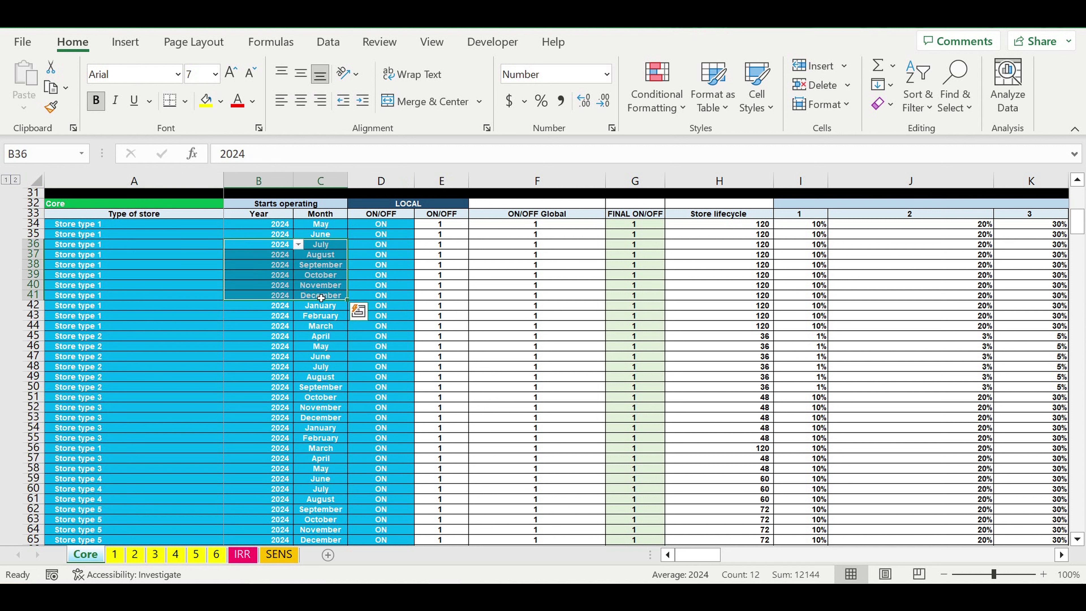
pyautogui.click(380, 346)
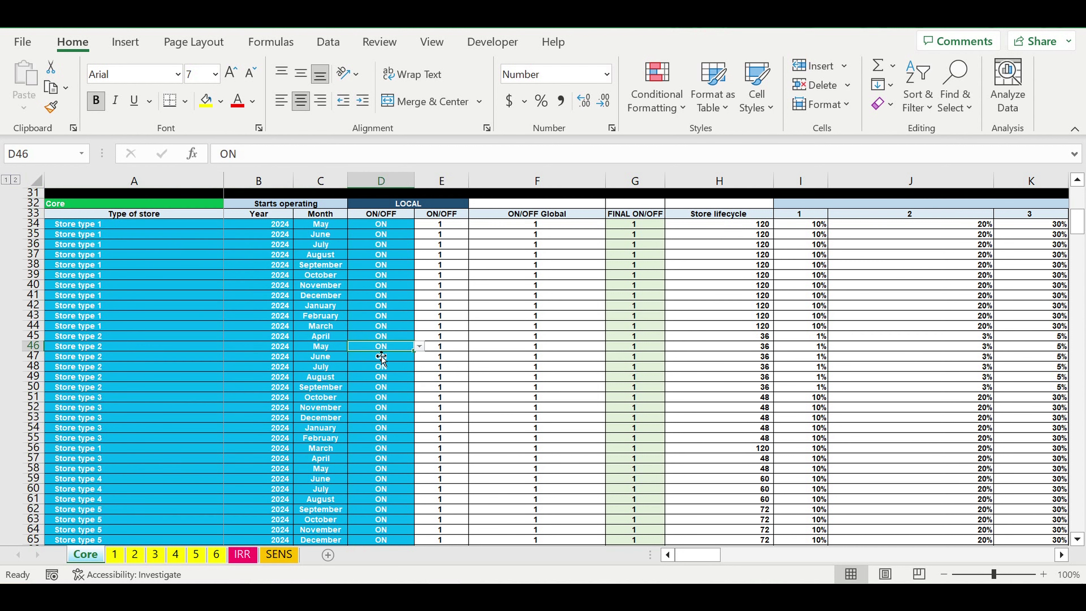
# Find the Loan section of the Core sheet and examine its loan amount, loan term and interest rate inputs
pyautogui.scroll(-2, 377, 342)
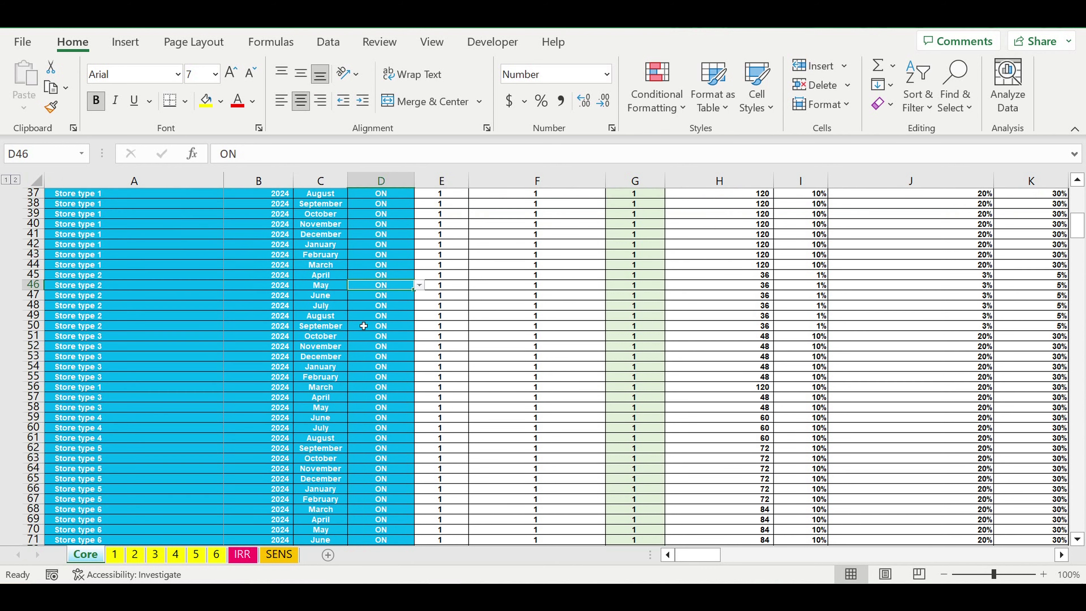
pyautogui.scroll(-15, 364, 325)
pyautogui.scroll(-14, 361, 324)
pyautogui.scroll(-10, 361, 325)
pyautogui.scroll(-10, 361, 325)
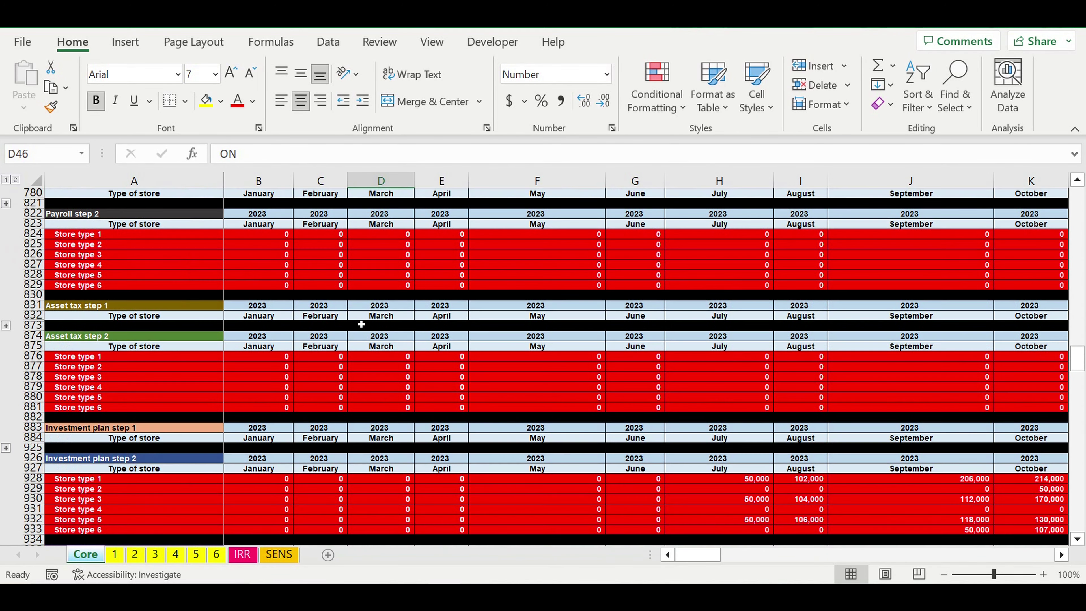
pyautogui.scroll(-6, 362, 324)
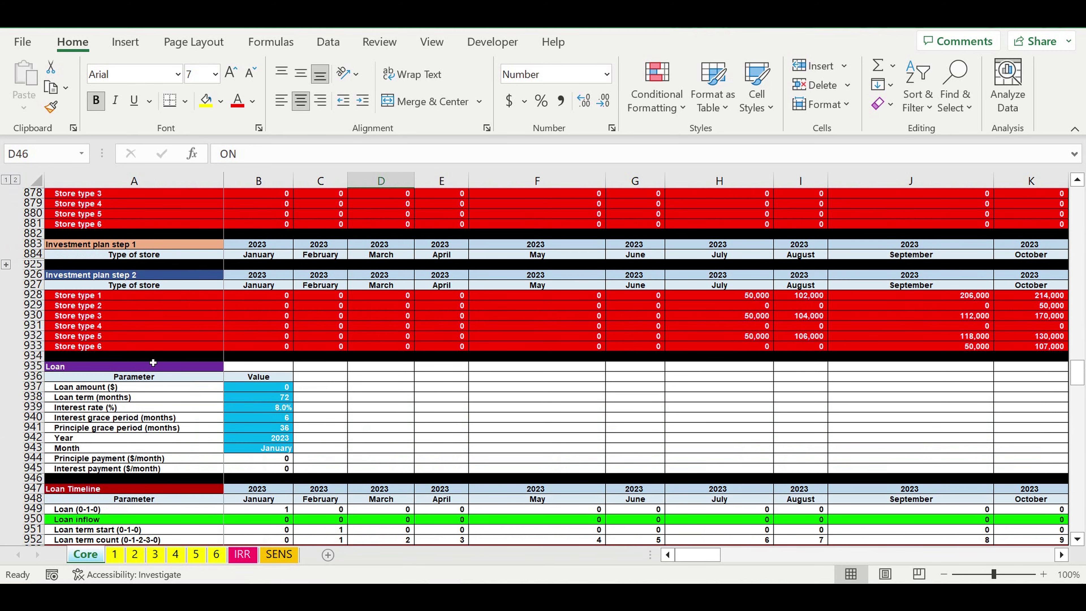
pyautogui.click(101, 370)
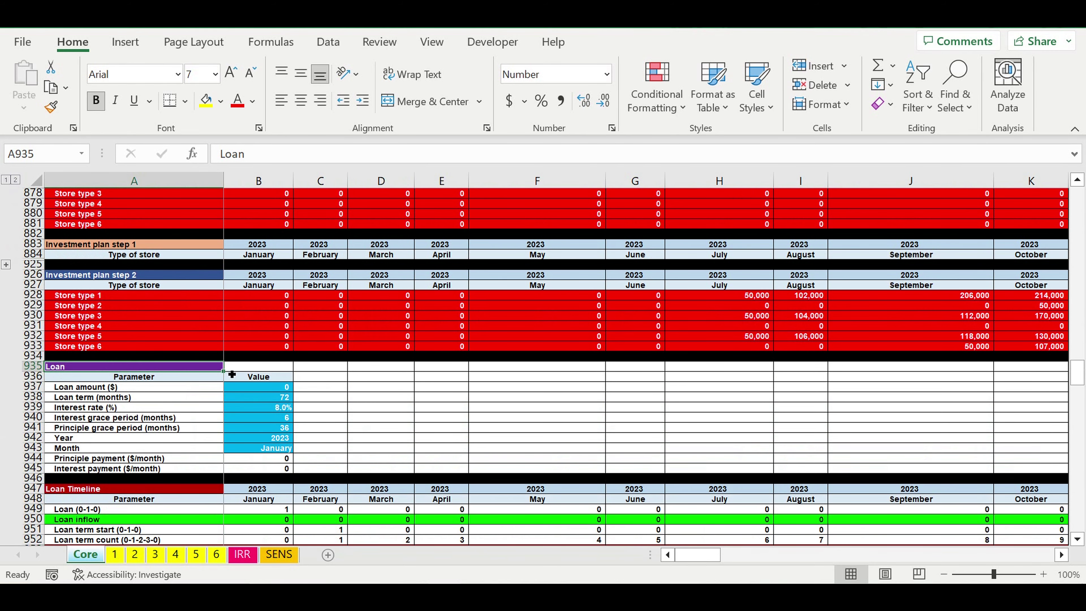
pyautogui.click(262, 387)
pyautogui.click(259, 399)
pyautogui.click(258, 412)
# Examine the loan's interest and principle grace periods and its starting year and month
pyautogui.click(261, 421)
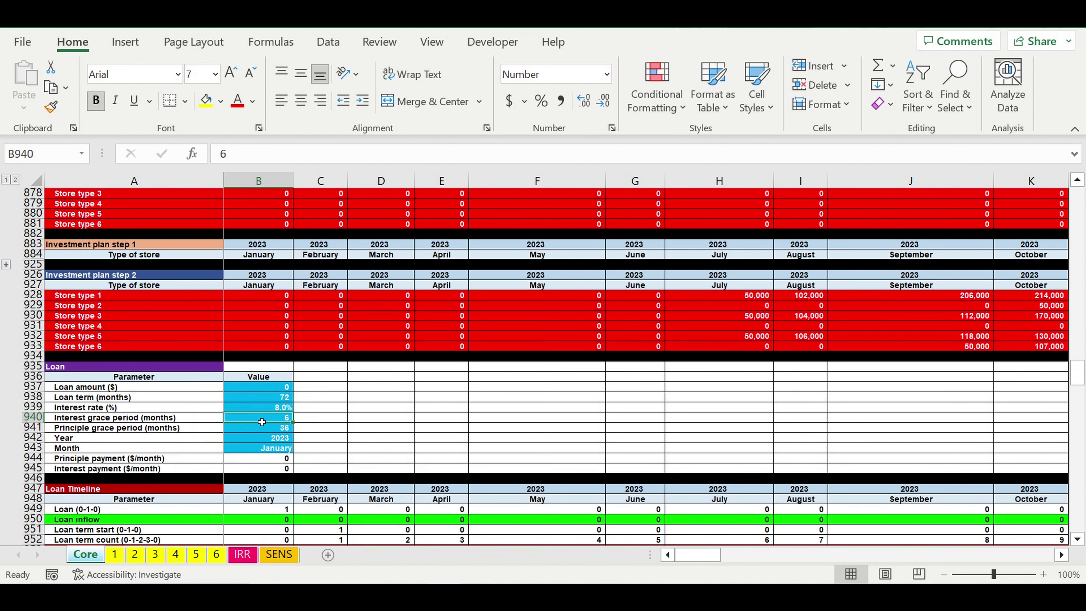
pyautogui.click(265, 429)
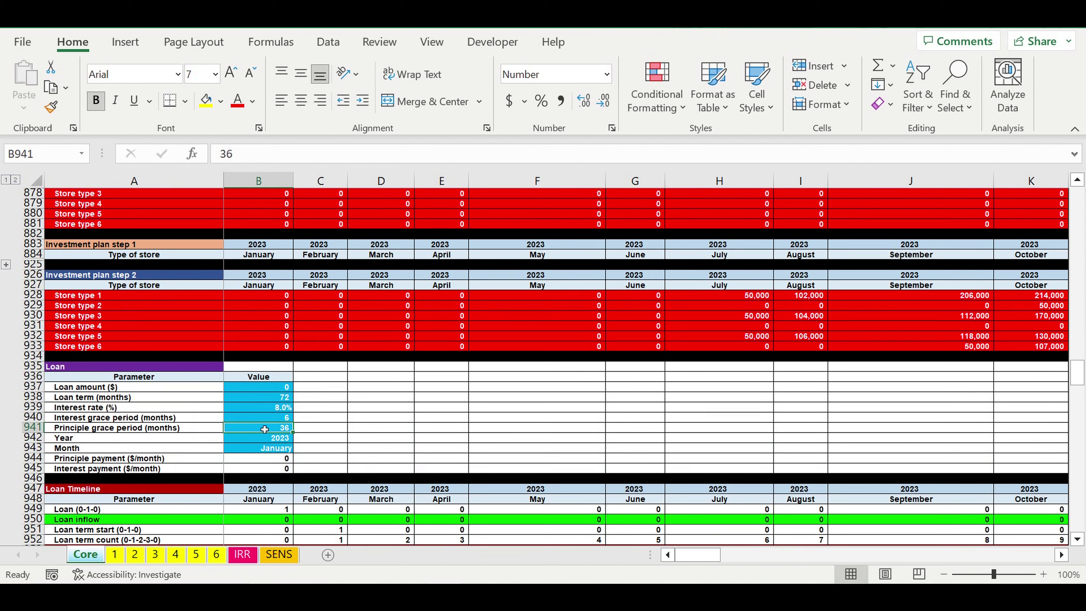
pyautogui.moveTo(265, 438)
pyautogui.mouseDown()
pyautogui.moveTo(266, 455)
pyautogui.moveTo(270, 441)
pyautogui.mouseUp()
pyautogui.click(281, 452)
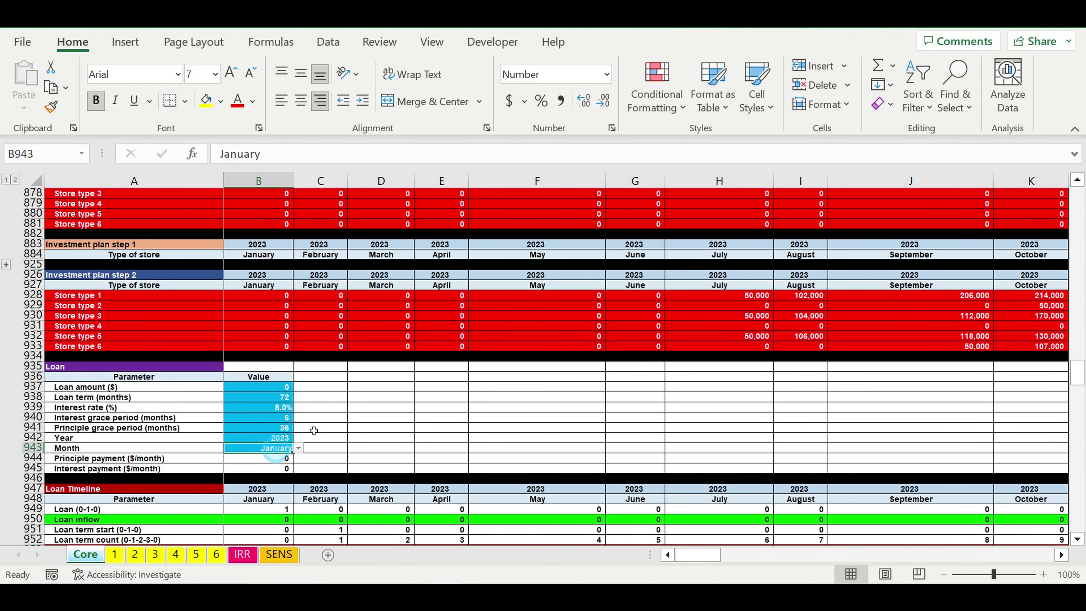
# Examine the Management company's three start variants: linked to chain start, amount of stores in chain, and manually set year and month
pyautogui.scroll(-9, 317, 418)
pyautogui.scroll(-2, 319, 418)
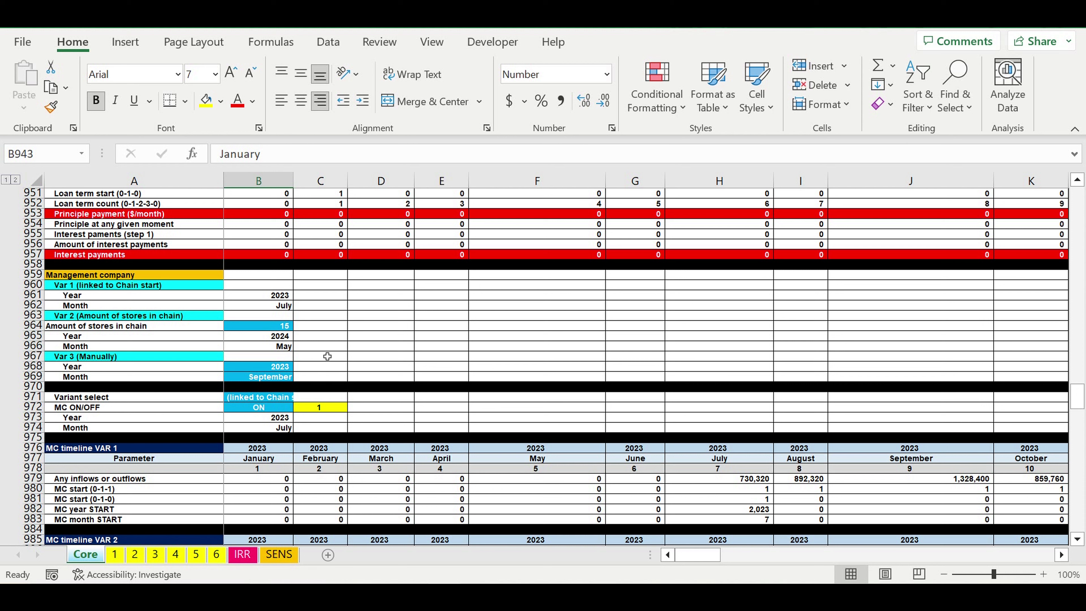
pyautogui.moveTo(266, 296); pyautogui.dragTo(268, 305)
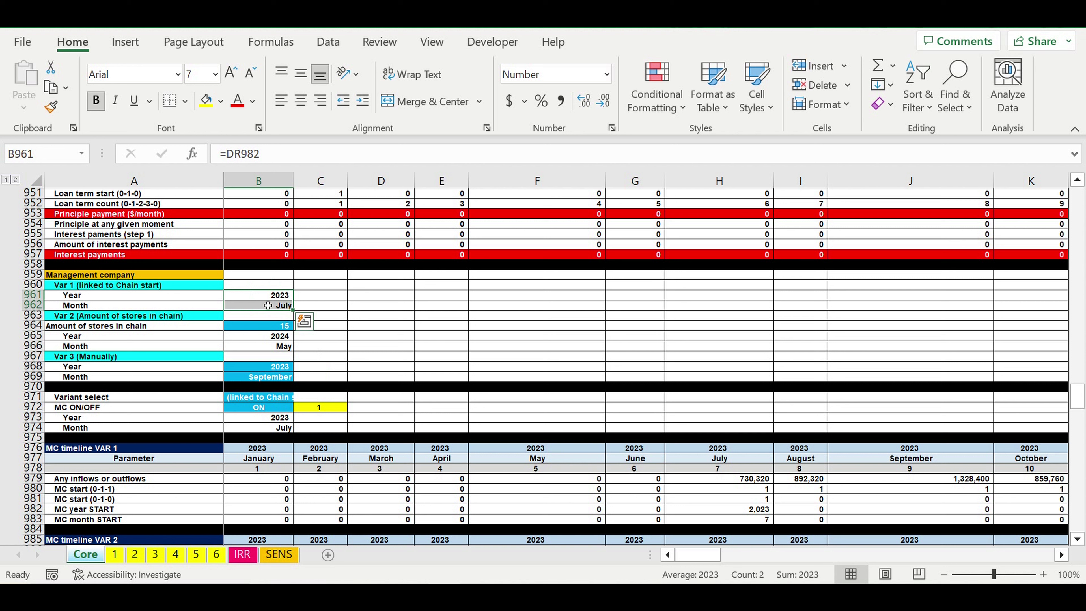
pyautogui.click(166, 319)
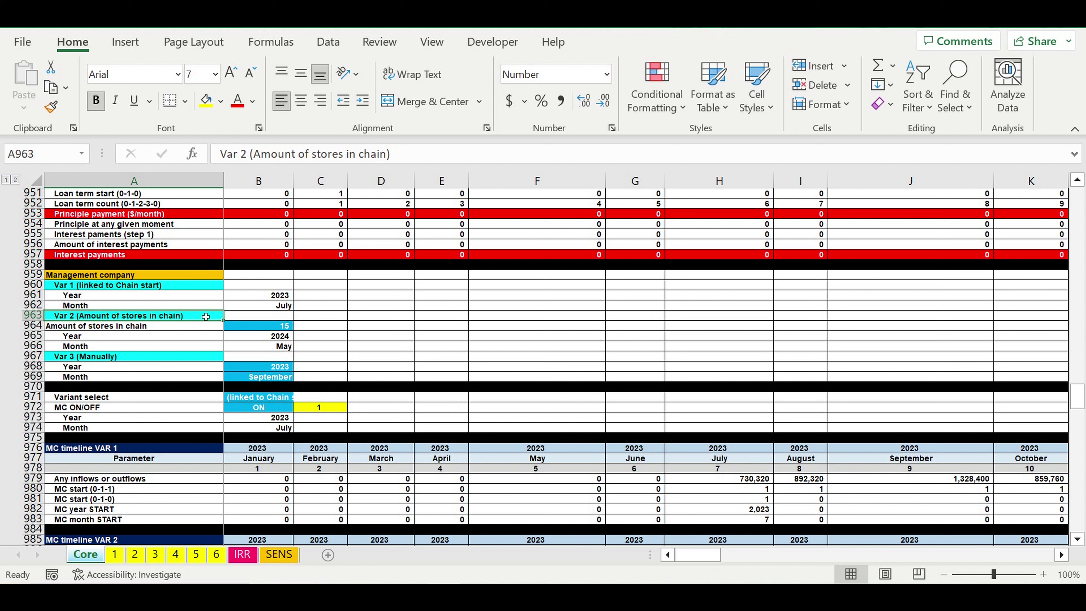
pyautogui.click(240, 327)
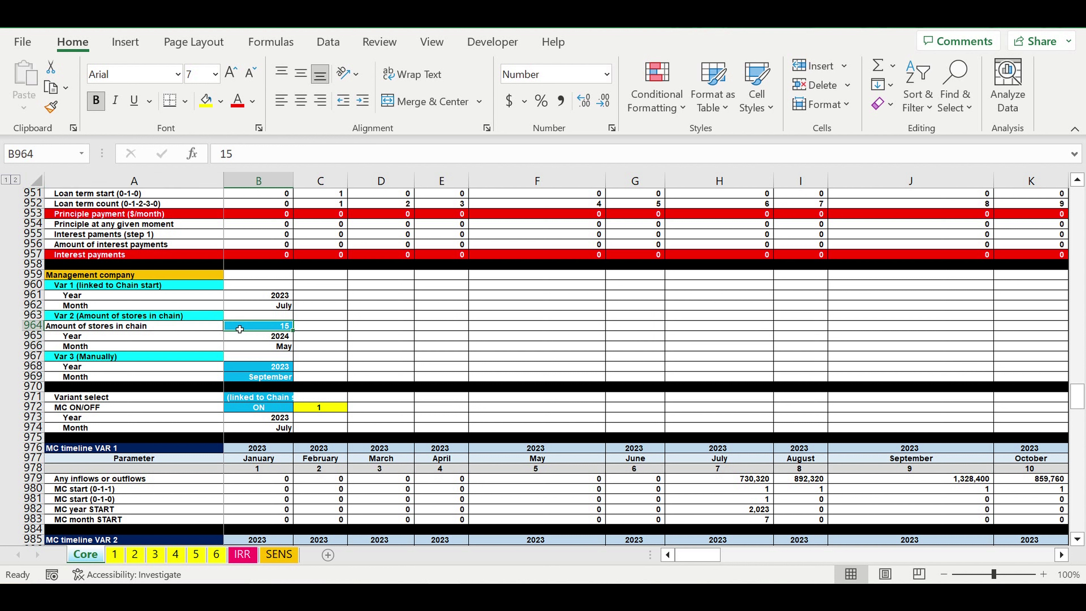
pyautogui.click(245, 370)
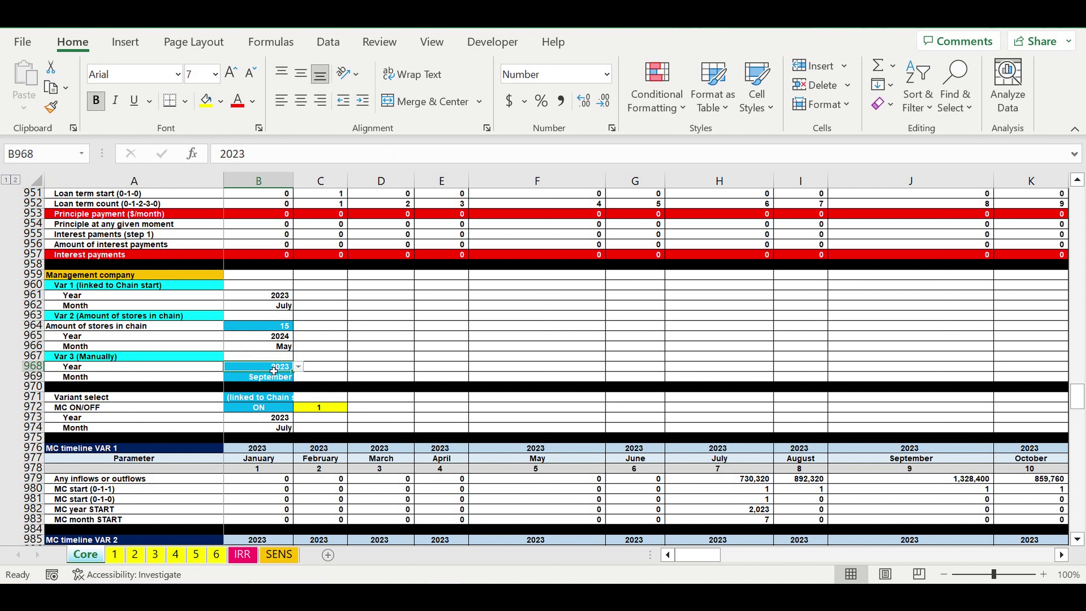
pyautogui.click(260, 370)
pyautogui.moveTo(260, 372); pyautogui.dragTo(258, 379)
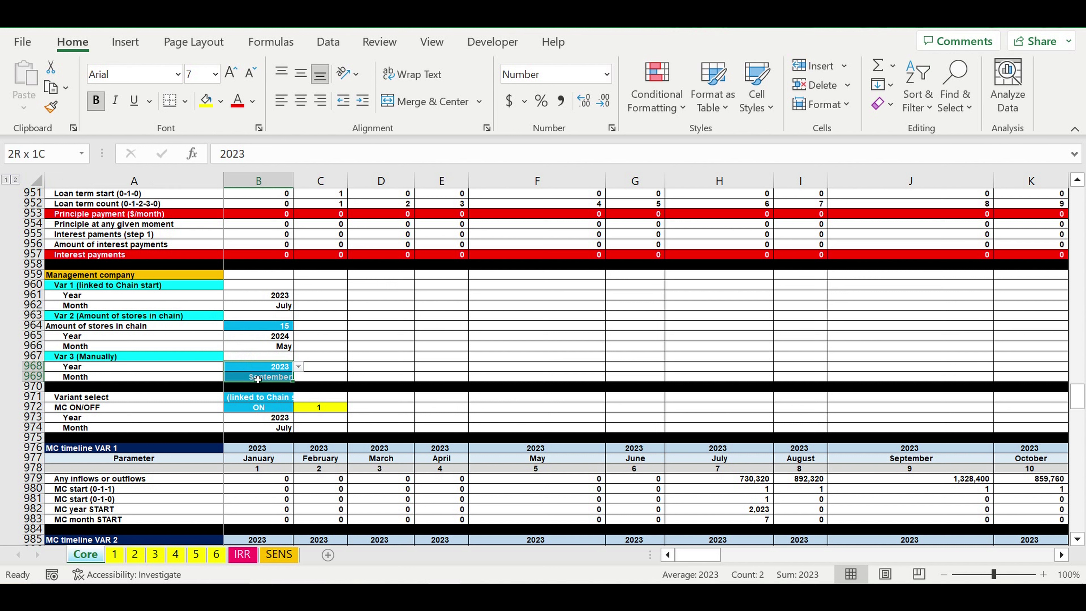
# View the variants offered in Variant select without changing the selection, and check the MC ON/OFF switch
pyautogui.click(278, 398)
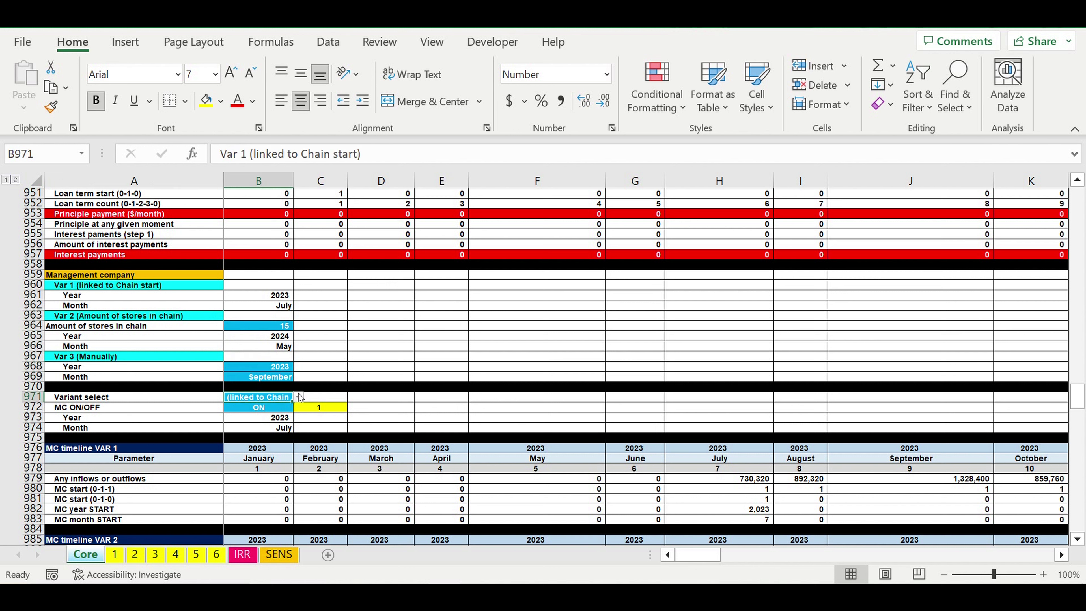
pyautogui.click(299, 397)
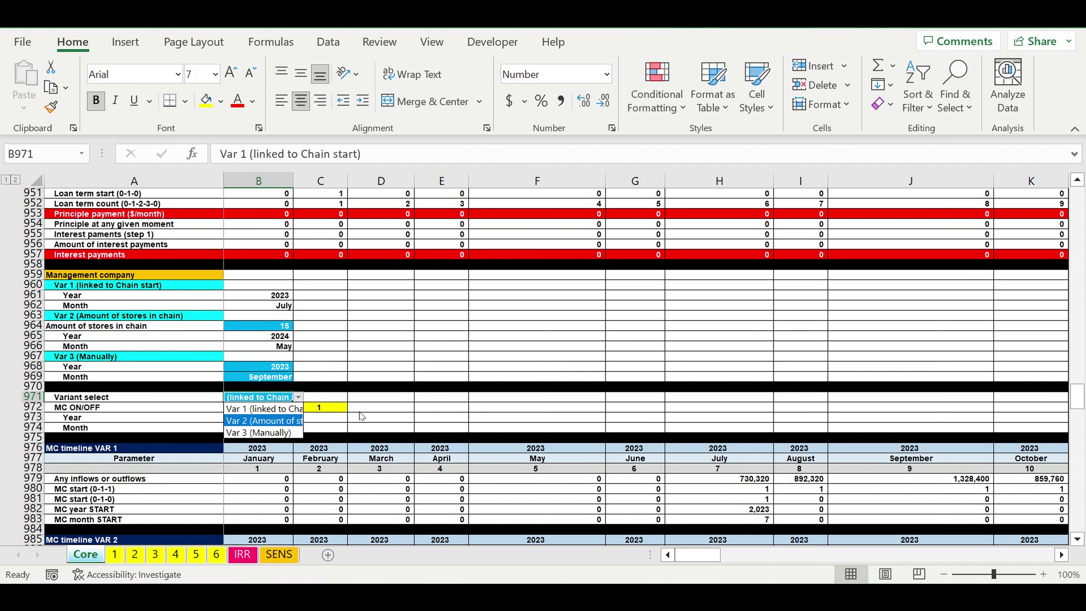
pyautogui.click(413, 363)
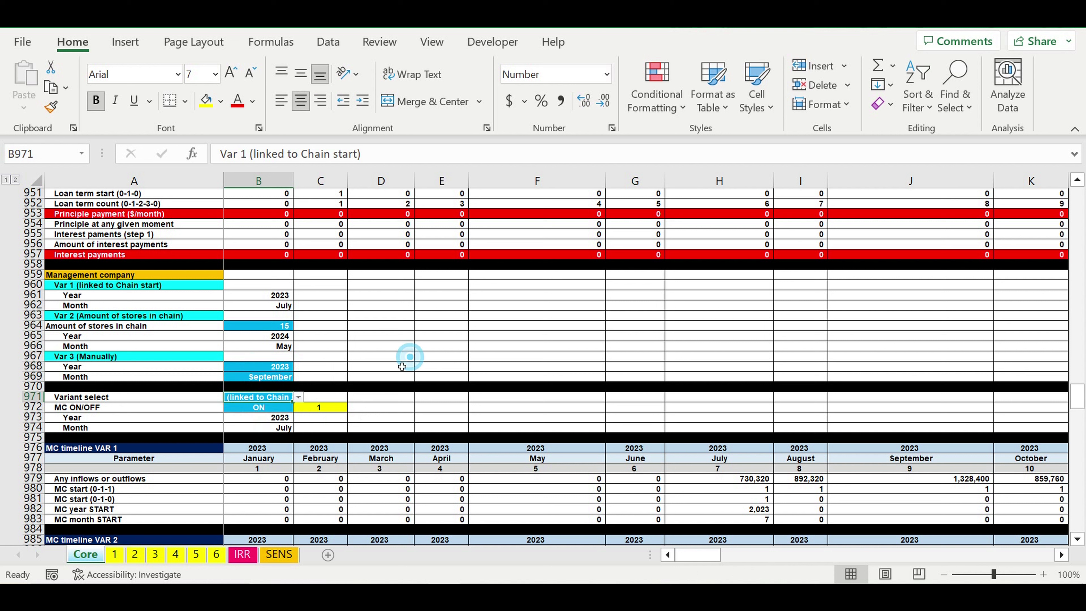
pyautogui.click(276, 410)
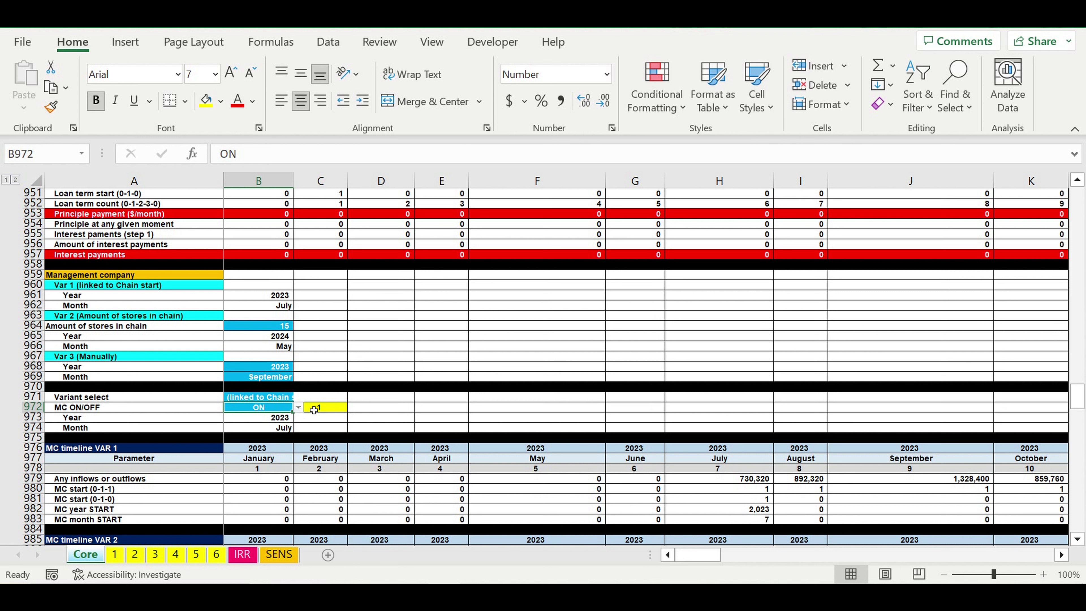
pyautogui.click(327, 386)
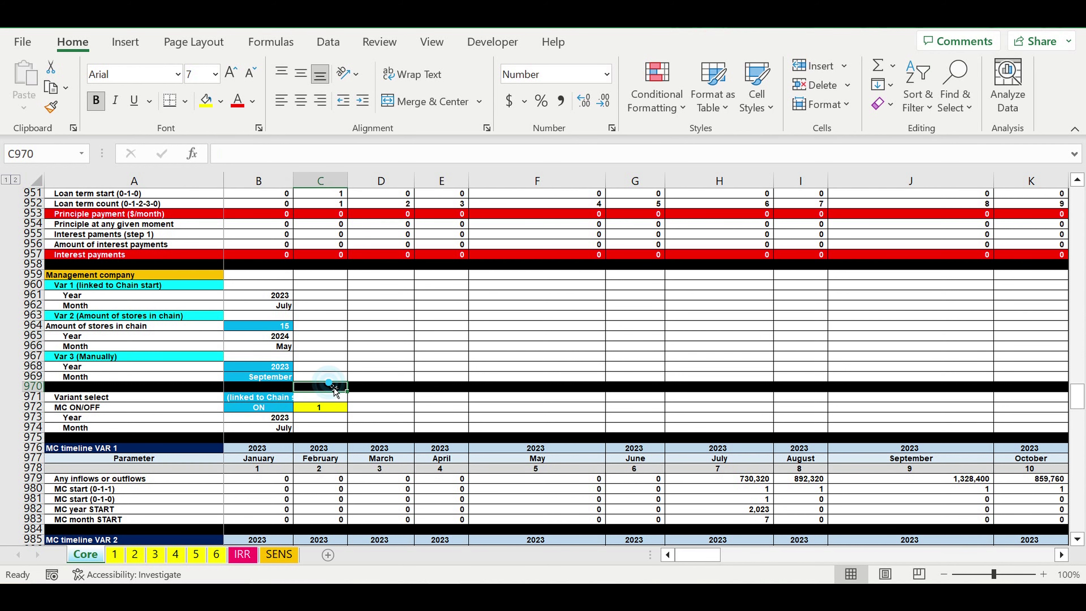
# Review the inputs of the MC Fixed costs and MC Payroll tables
pyautogui.scroll(-2, 325, 388)
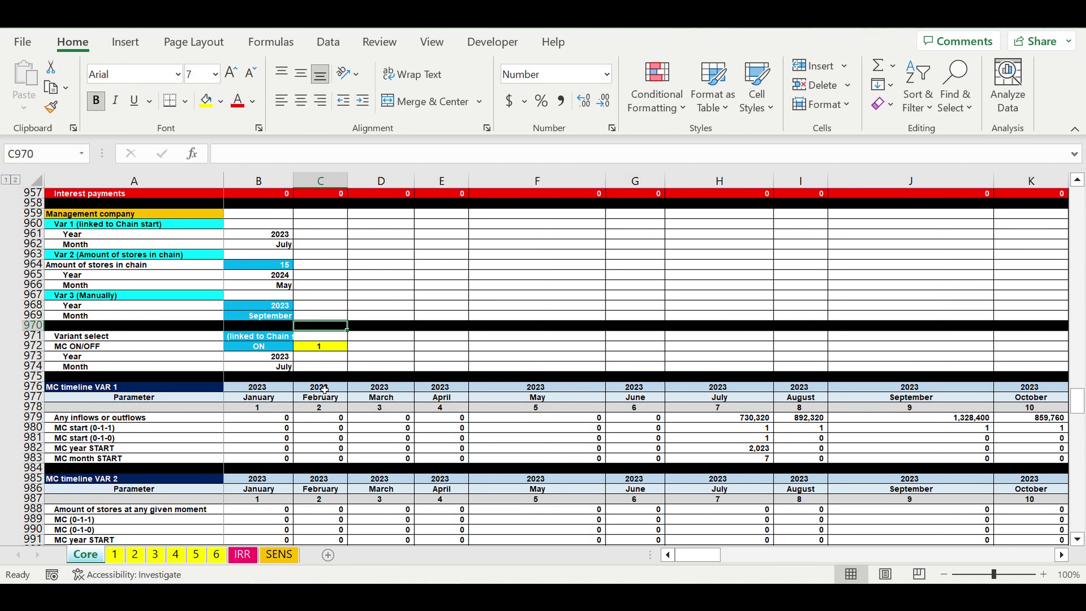
pyautogui.scroll(-12, 324, 389)
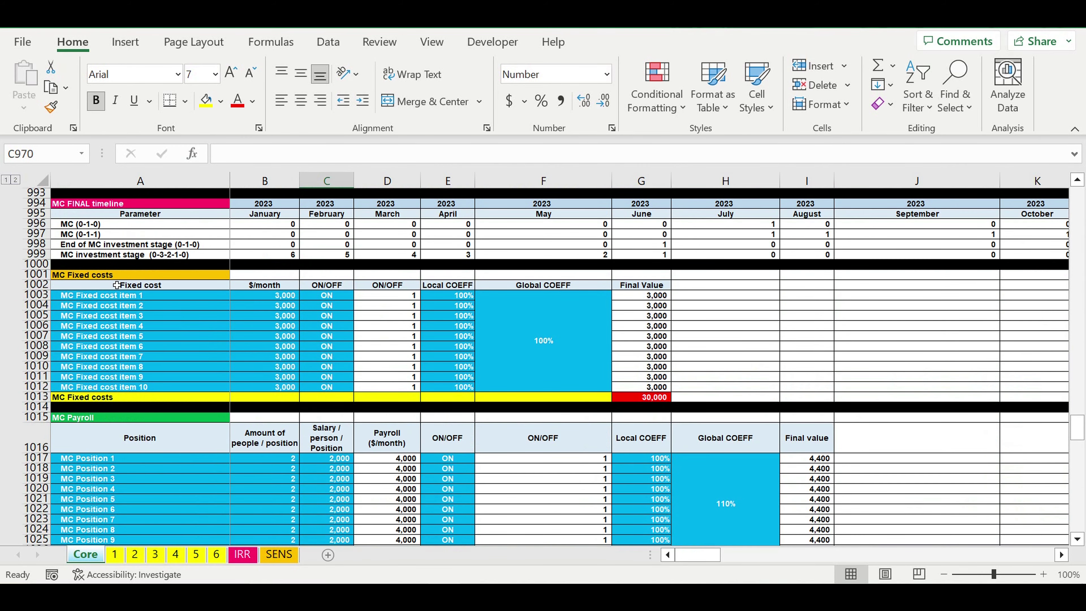
pyautogui.moveTo(113, 279); pyautogui.dragTo(524, 369)
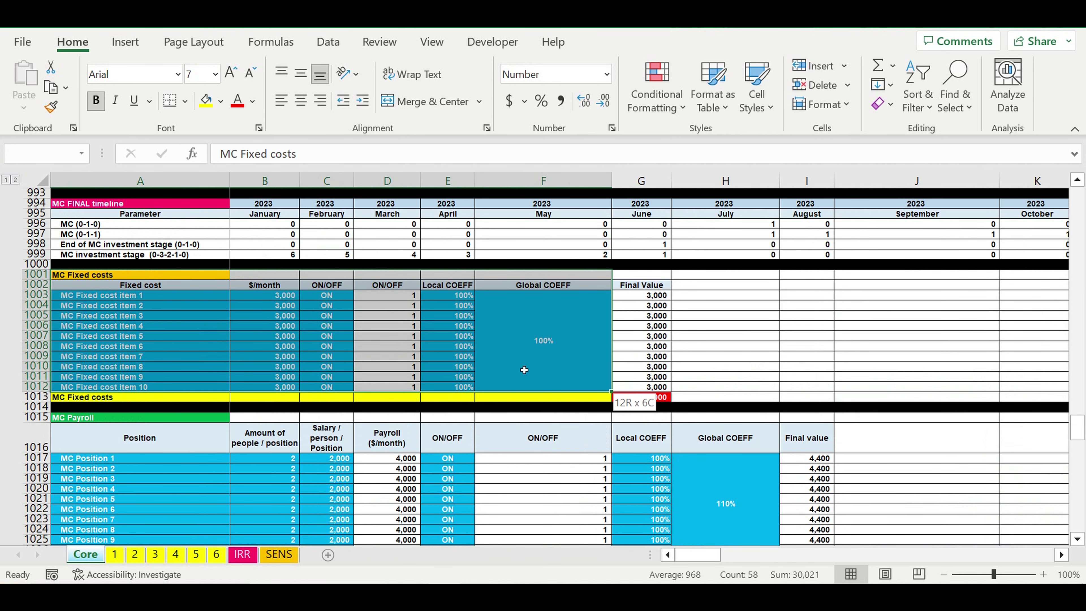
pyautogui.scroll(-4, 428, 359)
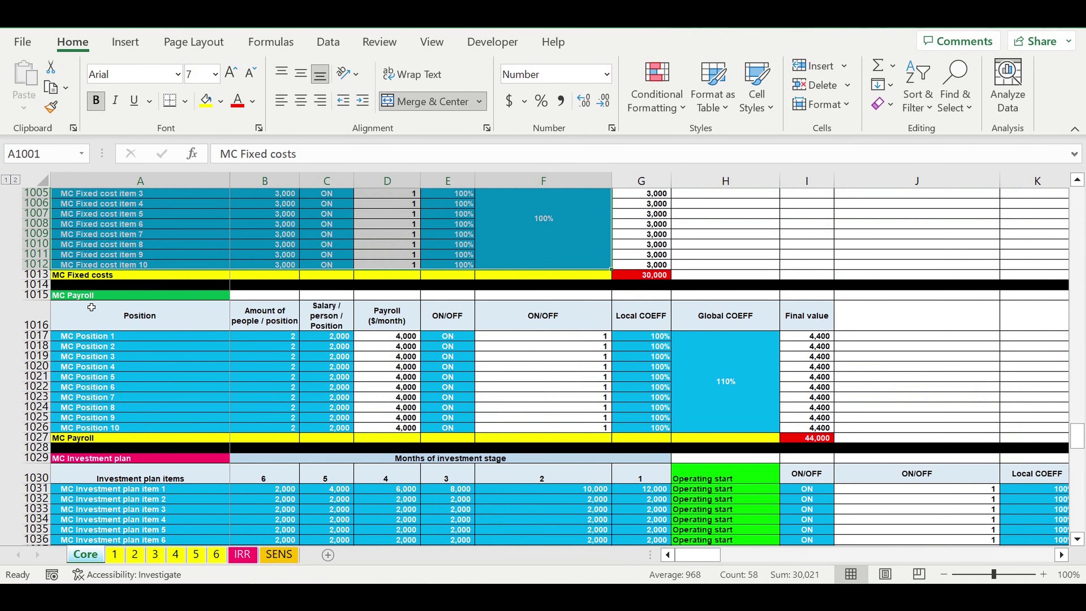
pyautogui.moveTo(79, 295); pyautogui.dragTo(326, 428)
# Review the MC Investment plan items across the months of the investment stage
pyautogui.scroll(-4, 228, 340)
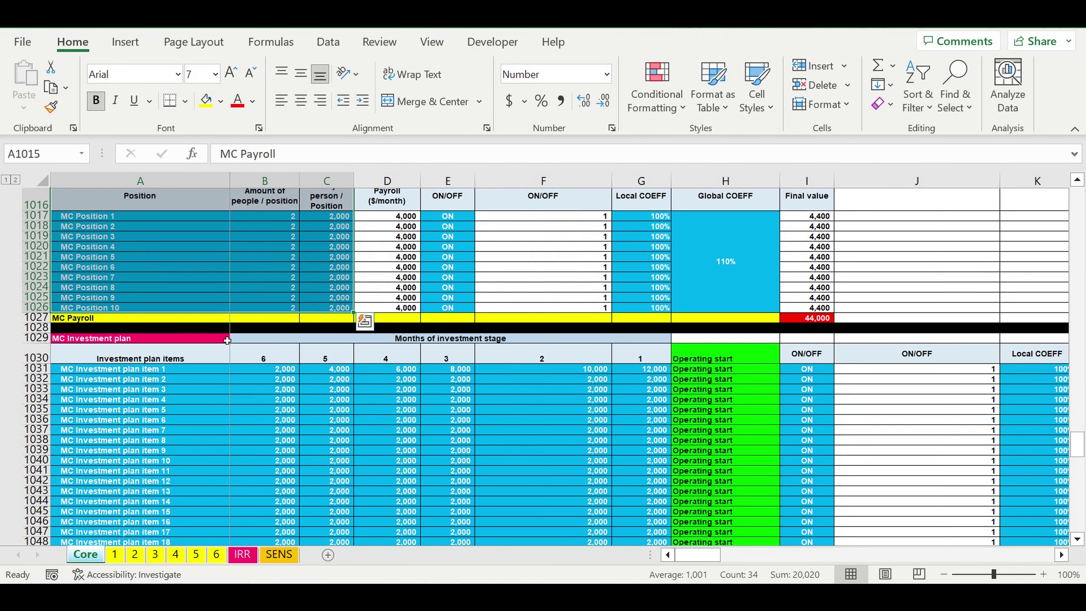
pyautogui.moveTo(83, 338); pyautogui.dragTo(360, 468)
pyautogui.click(362, 439)
pyautogui.scroll(-2, 363, 441)
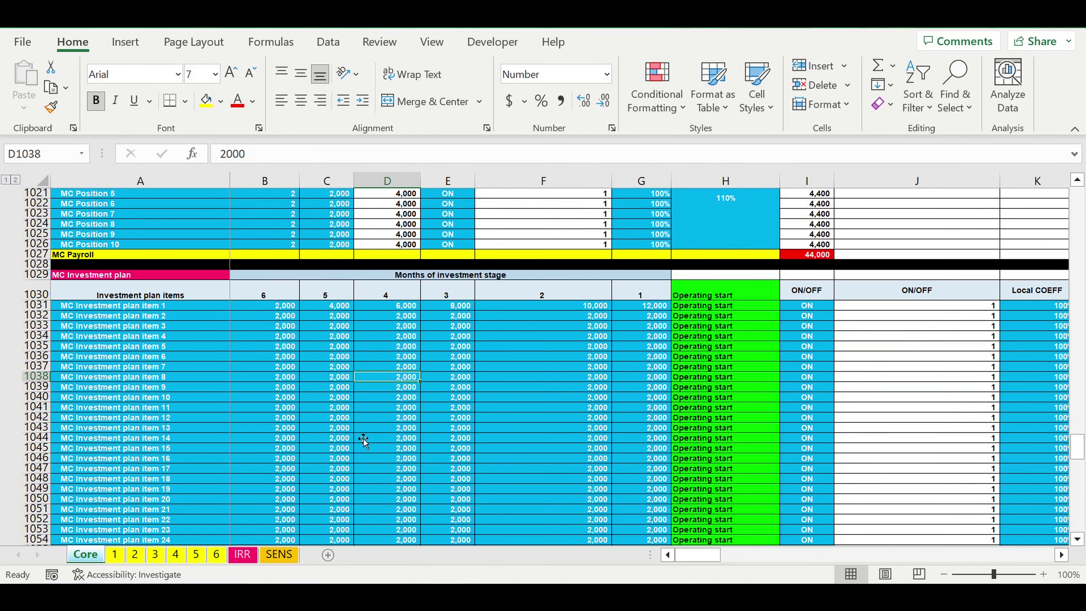
# Review the revenue, payroll and profit tax rates and the rows of the Cash Flow Statement
pyautogui.scroll(-11, 364, 441)
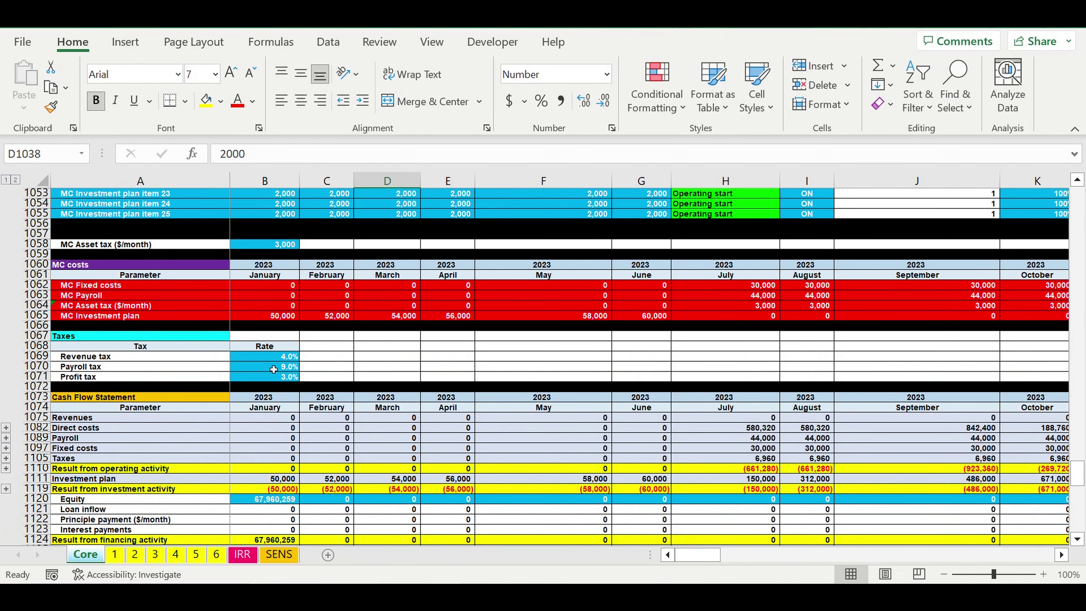
pyautogui.moveTo(269, 358); pyautogui.dragTo(270, 378)
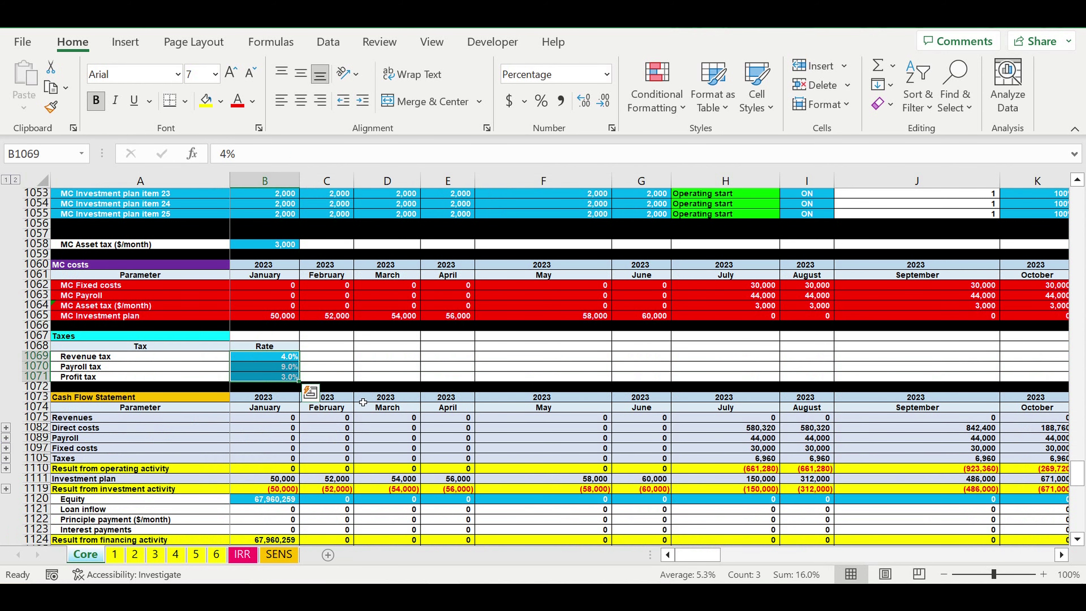
pyautogui.scroll(-2, 363, 402)
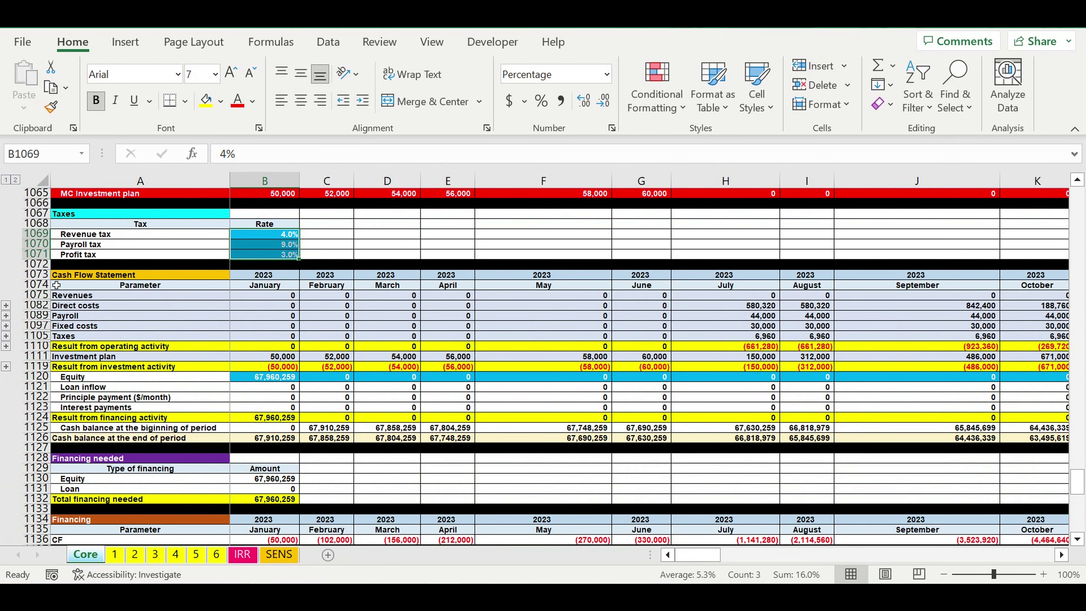
pyautogui.moveTo(35, 277); pyautogui.dragTo(55, 447)
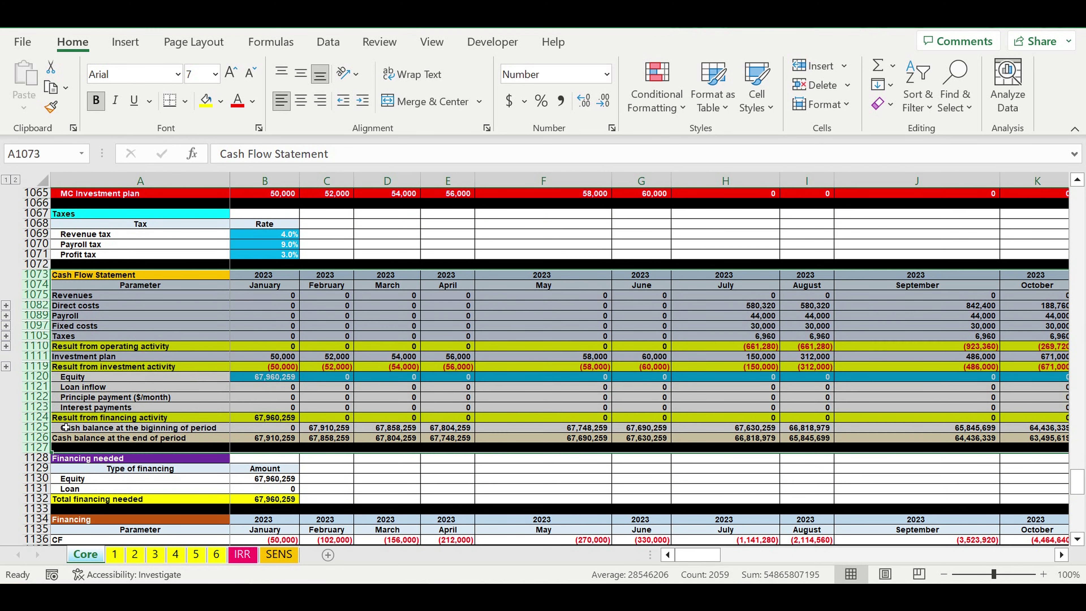
# Review the Financing needed table and the Simple and Discounted Payback Periods chart
pyautogui.scroll(-7, 84, 394)
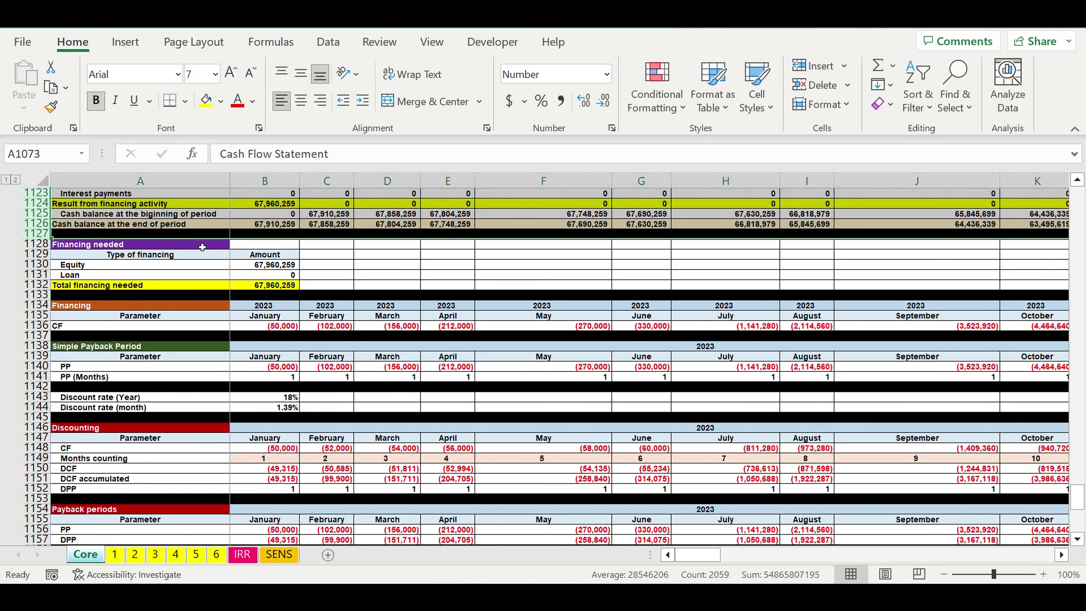
pyautogui.moveTo(201, 248); pyautogui.dragTo(267, 293)
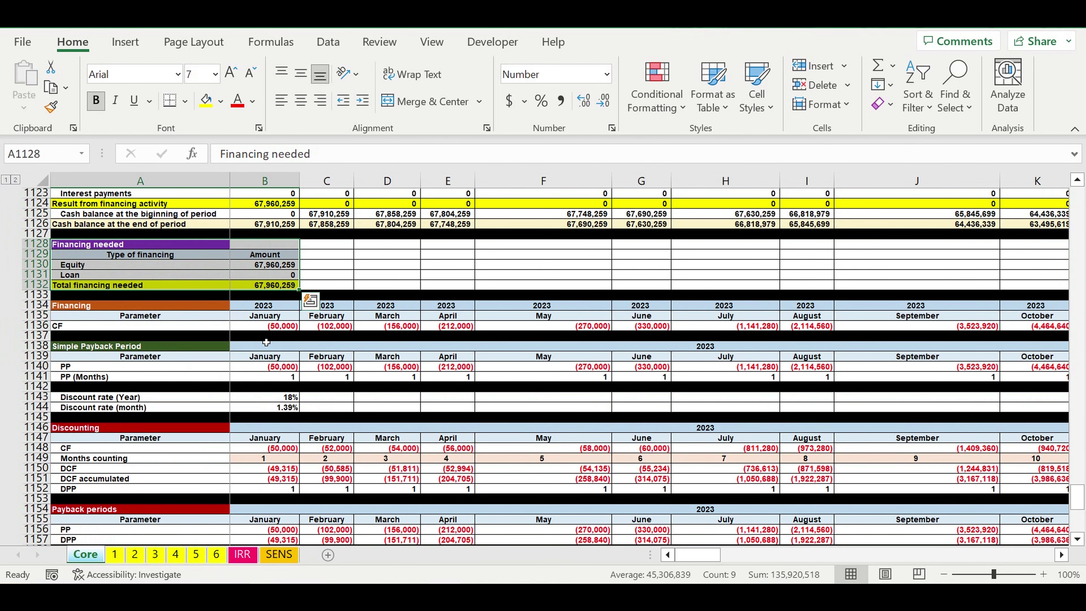
pyautogui.scroll(-4, 307, 367)
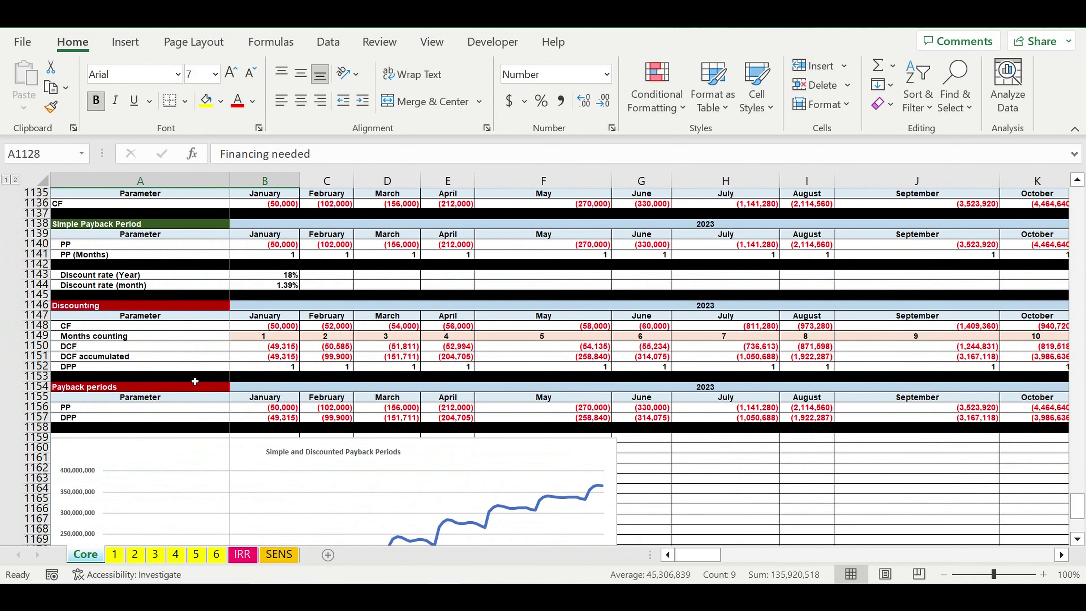
pyautogui.scroll(-2, 195, 381)
pyautogui.scroll(-4, 197, 385)
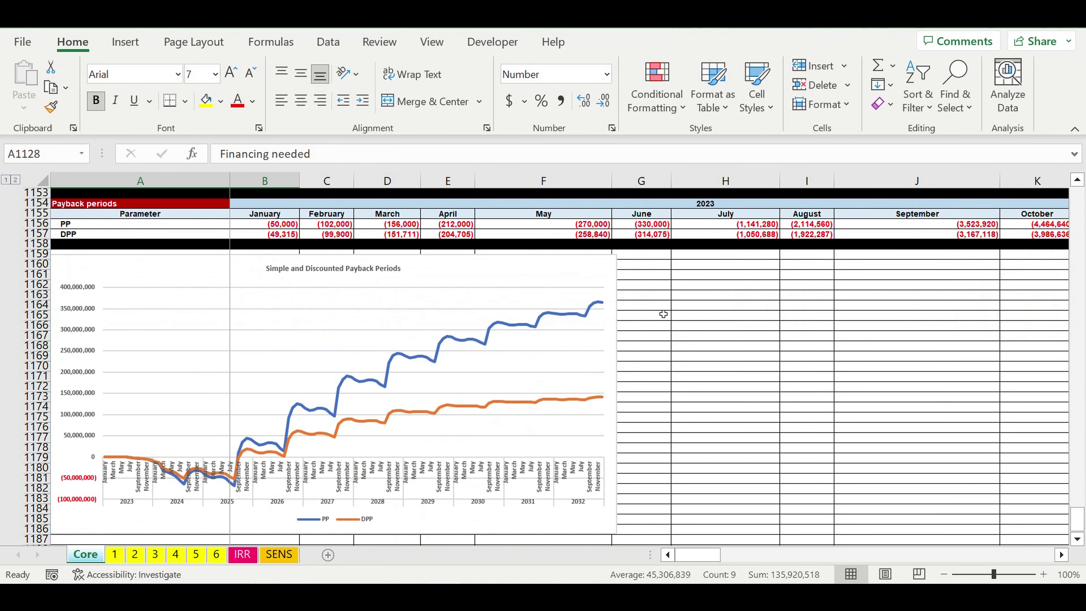
pyautogui.click(662, 306)
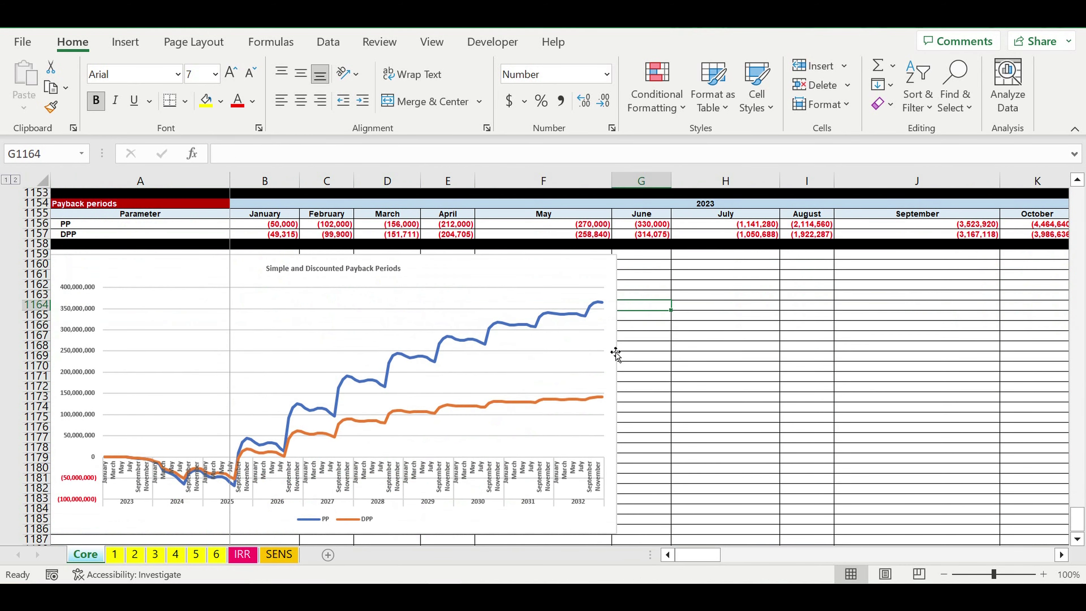
# Review the discount rate and Internal Rate of Return on the IRR sheet and the Financial efficiency table on the SENS sheet
pyautogui.scroll(-2, 615, 356)
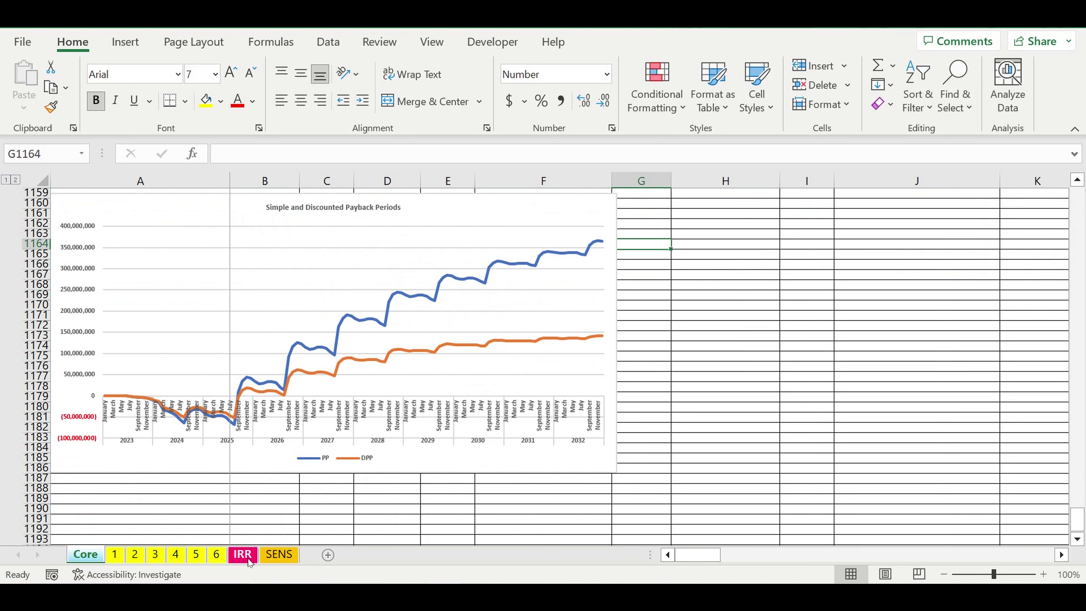
pyautogui.click(243, 556)
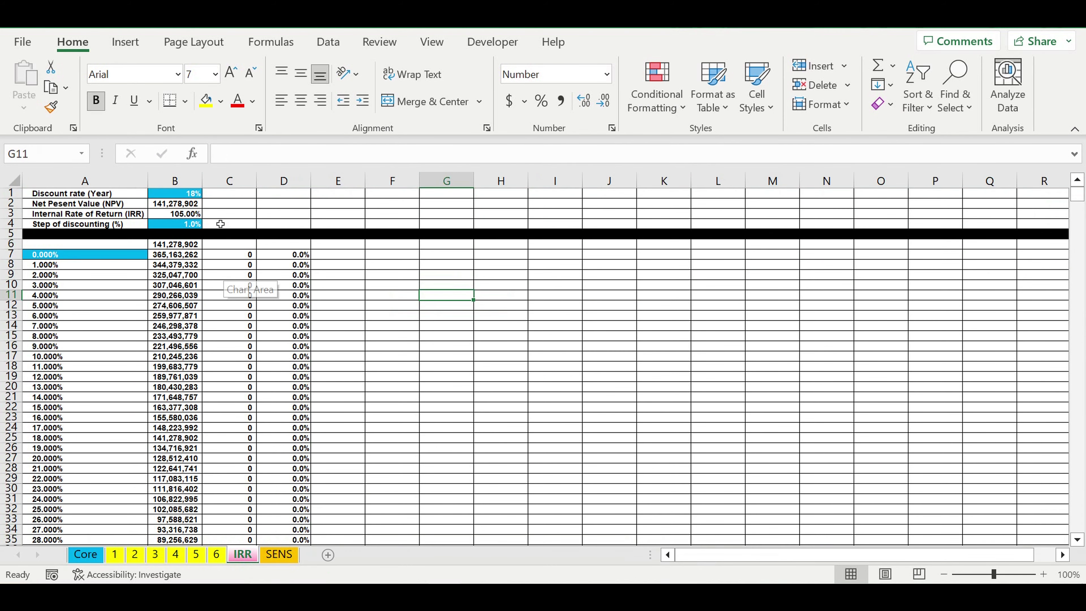
pyautogui.click(181, 195)
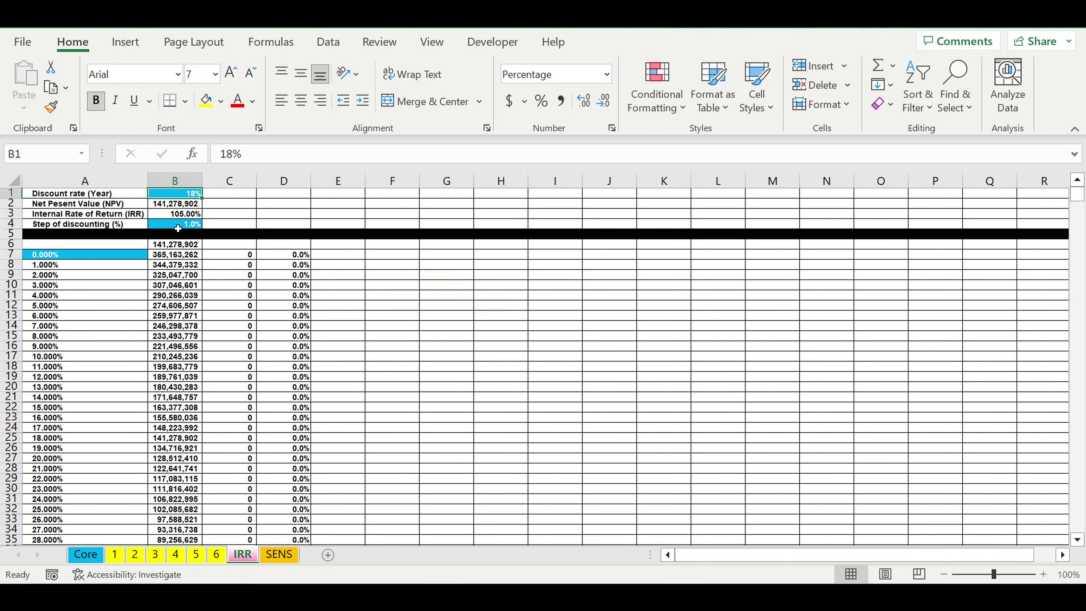
pyautogui.click(178, 217)
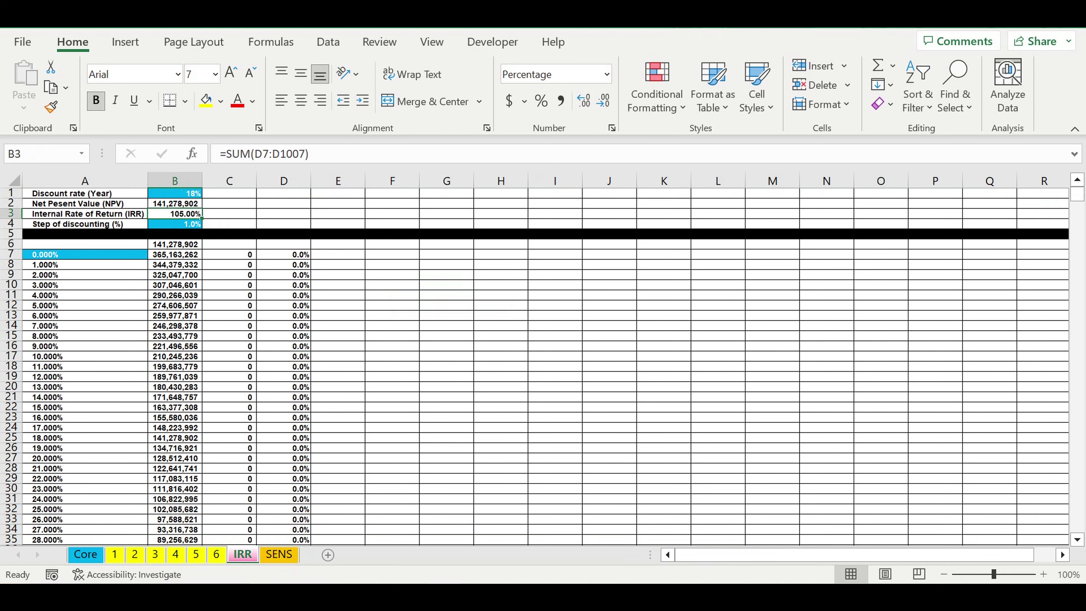
pyautogui.click(276, 555)
pyautogui.click(230, 246)
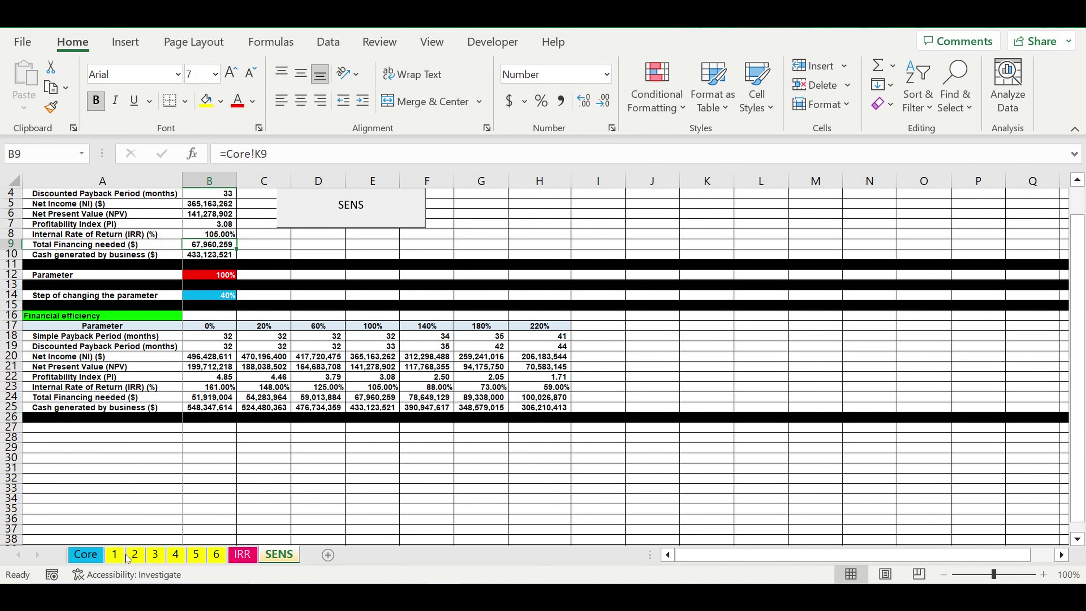
# Copy rows 1151 to 1158, including the Payback periods table, on the Core sheet and paste them at row 1188 below the chart
pyautogui.click(94, 557)
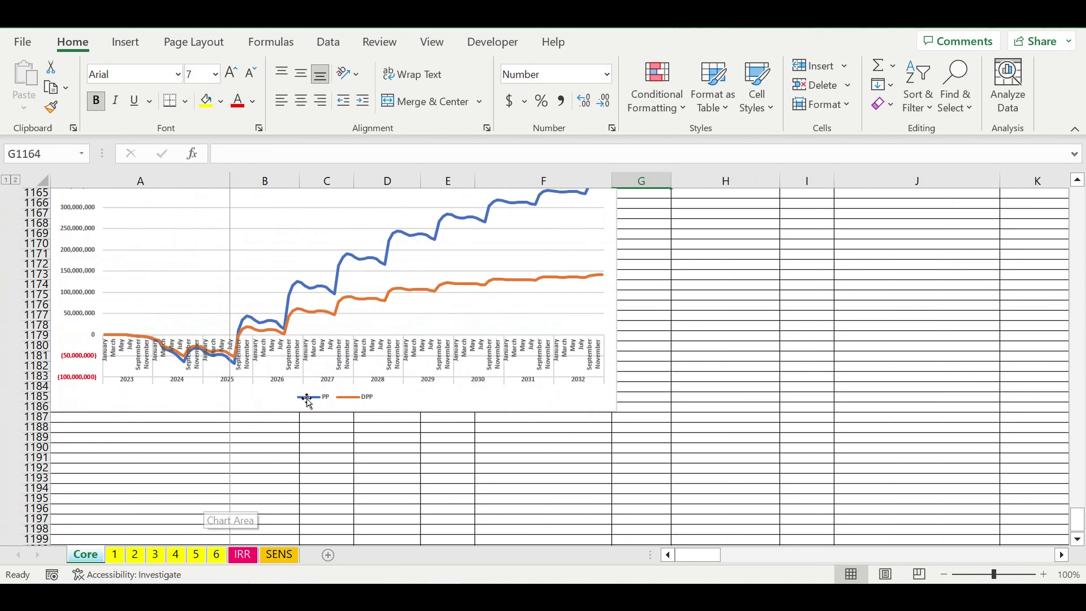
pyautogui.scroll(5, 481, 398)
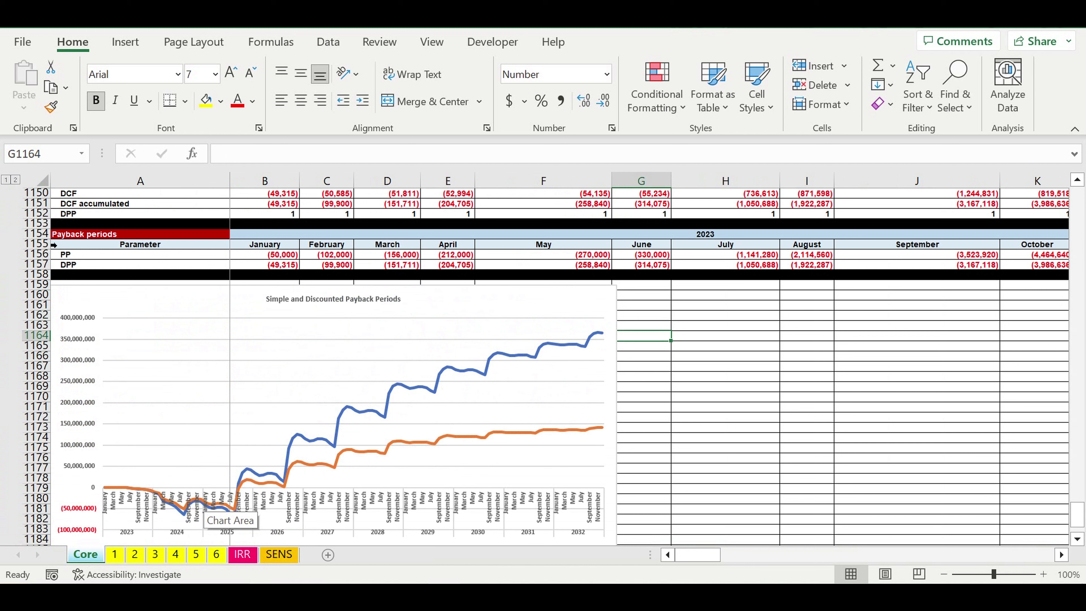
pyautogui.moveTo(43, 203); pyautogui.dragTo(49, 307)
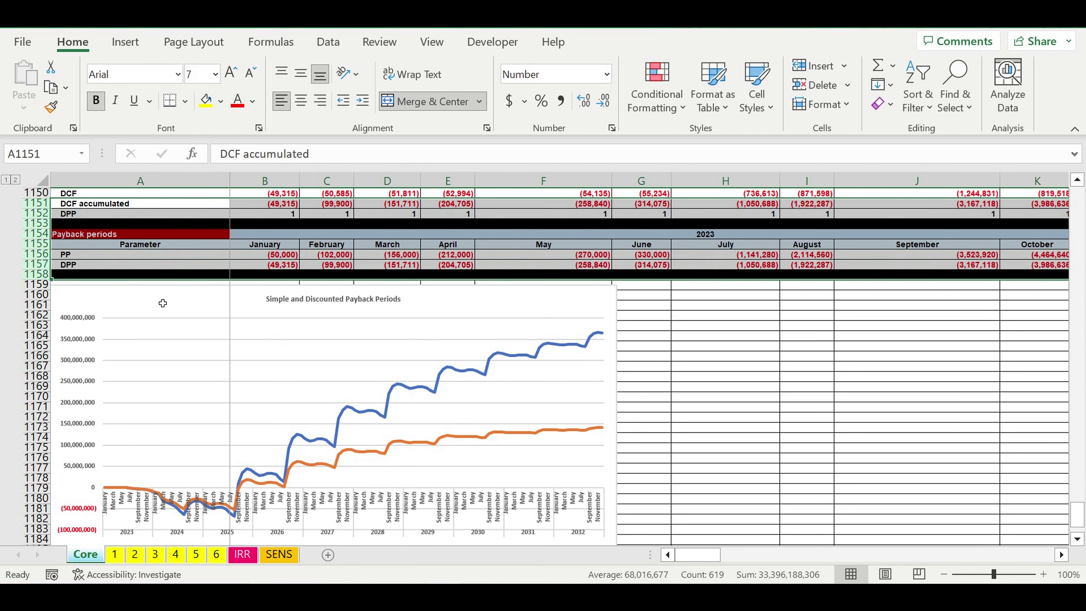
pyautogui.hotkey('ctrl', 'c')
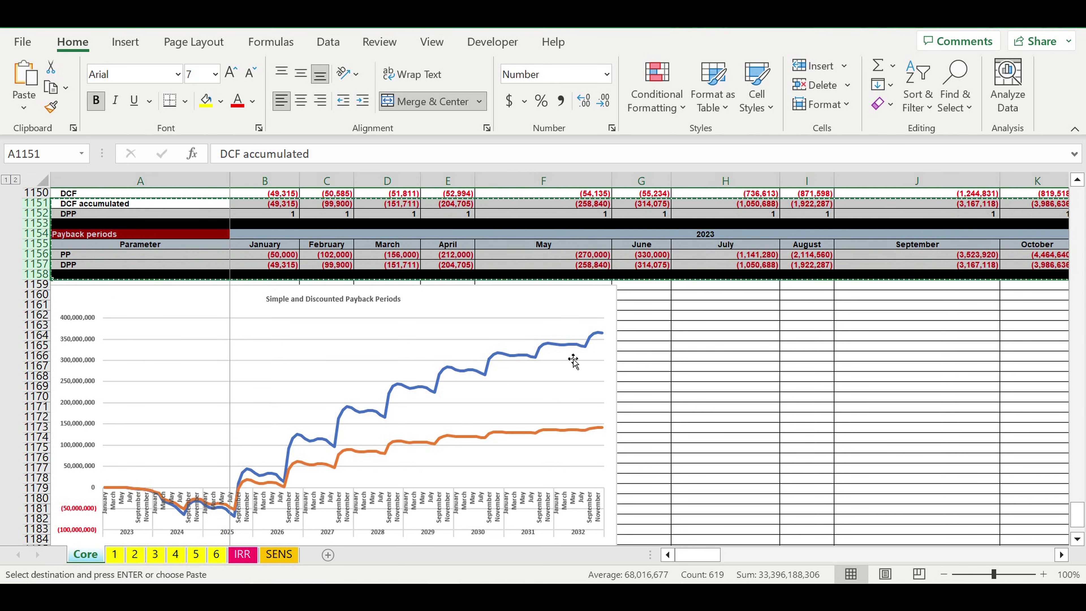
pyautogui.click(645, 315)
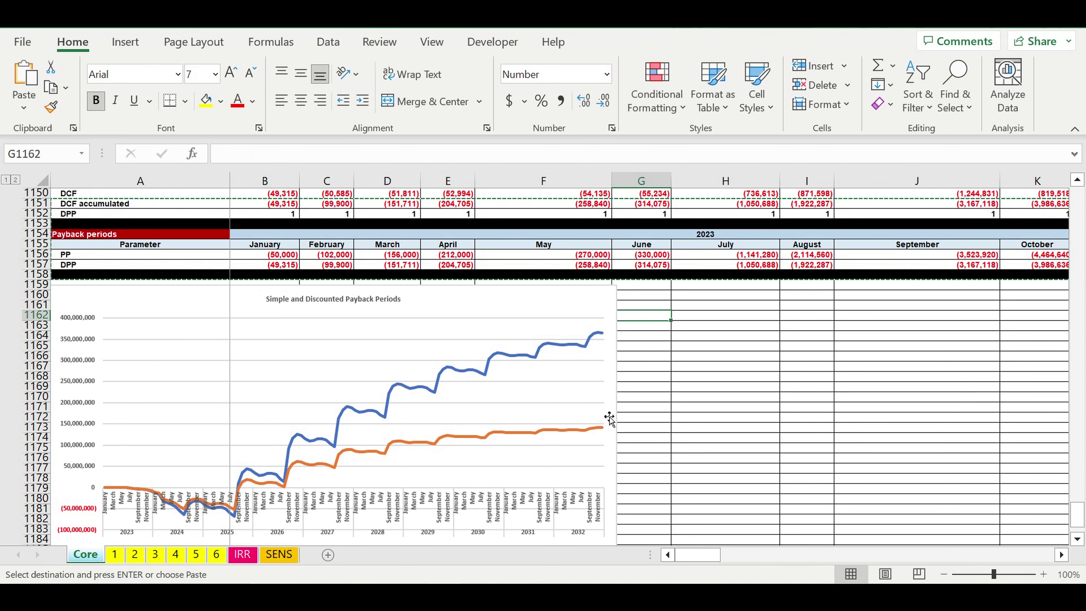
pyautogui.scroll(-4, 609, 418)
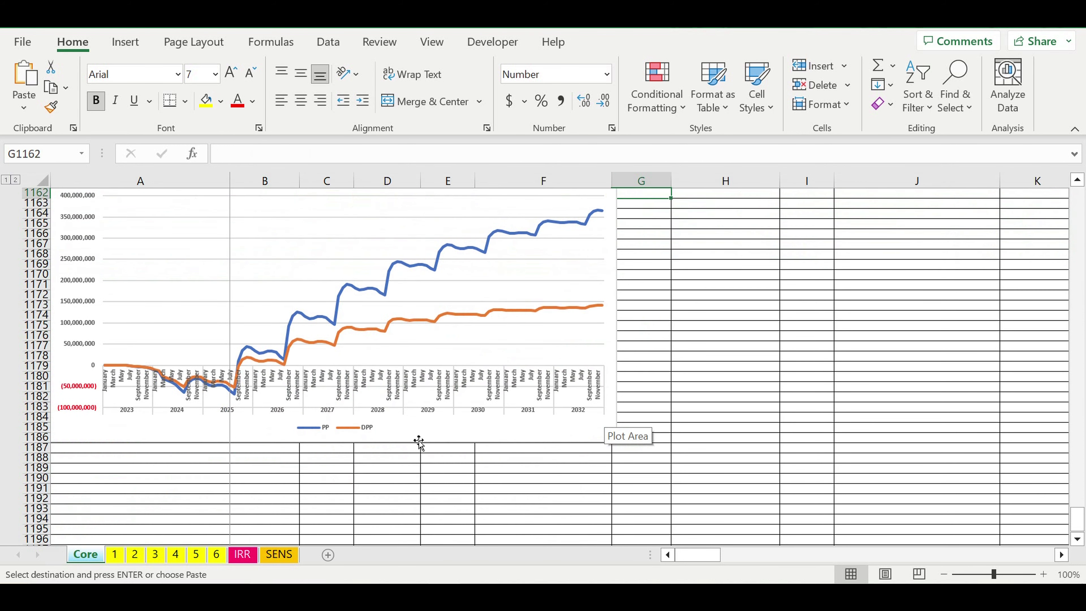
pyautogui.click(96, 459)
pyautogui.hotkey('ctrl', 'v')
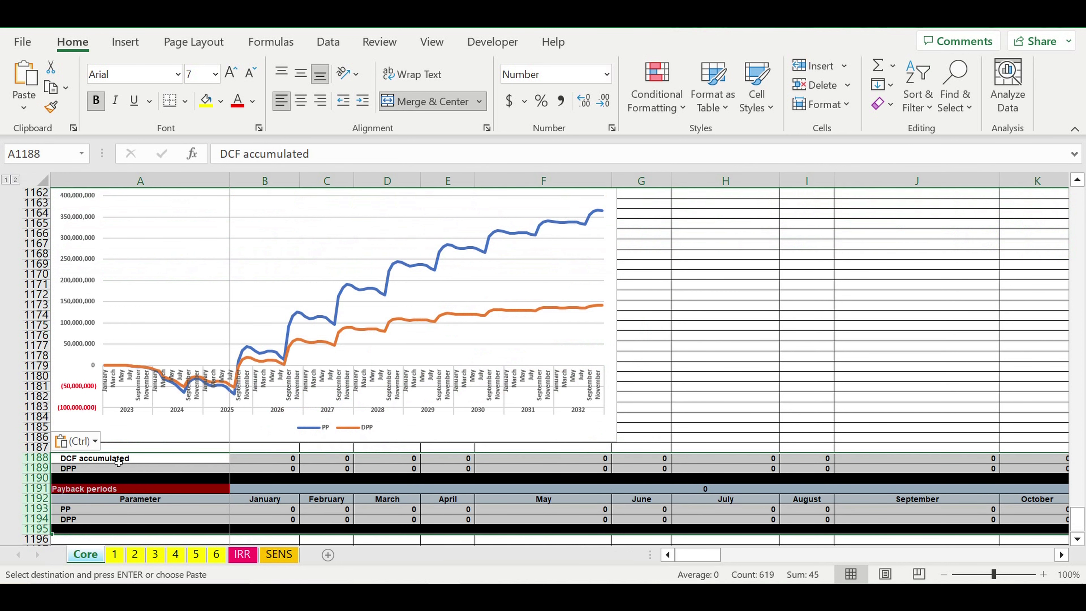
# Delete the DCF accumulated and DPP rows above the pasted Payback periods table, rows 1188 and 1189
pyautogui.scroll(2, 120, 413)
pyautogui.scroll(2, 120, 413)
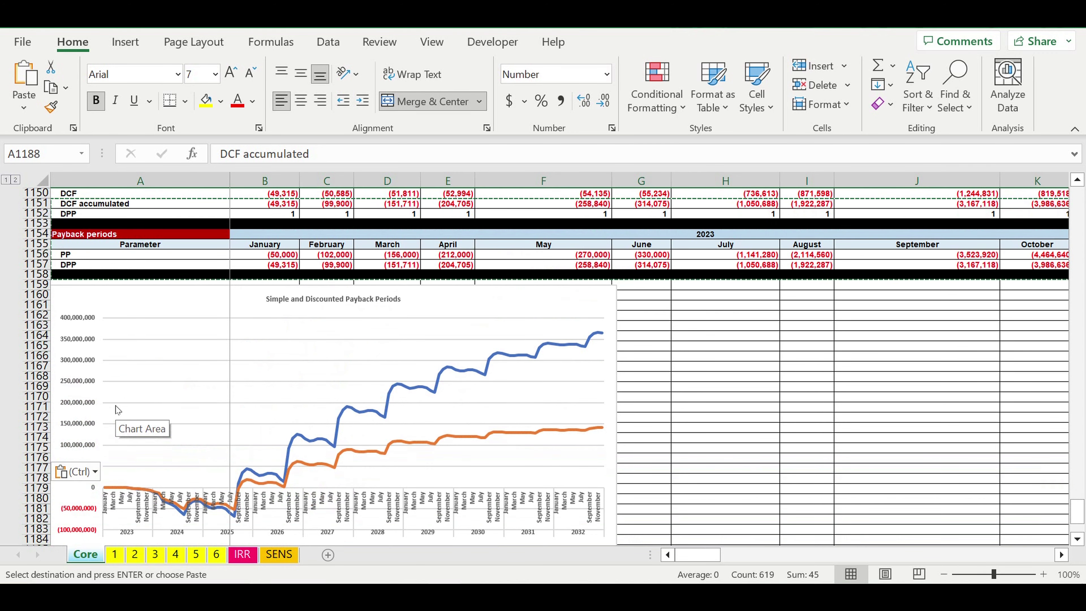
pyautogui.scroll(-6, 118, 409)
pyautogui.moveTo(37, 397); pyautogui.dragTo(41, 406)
pyautogui.rightClick(40, 407)
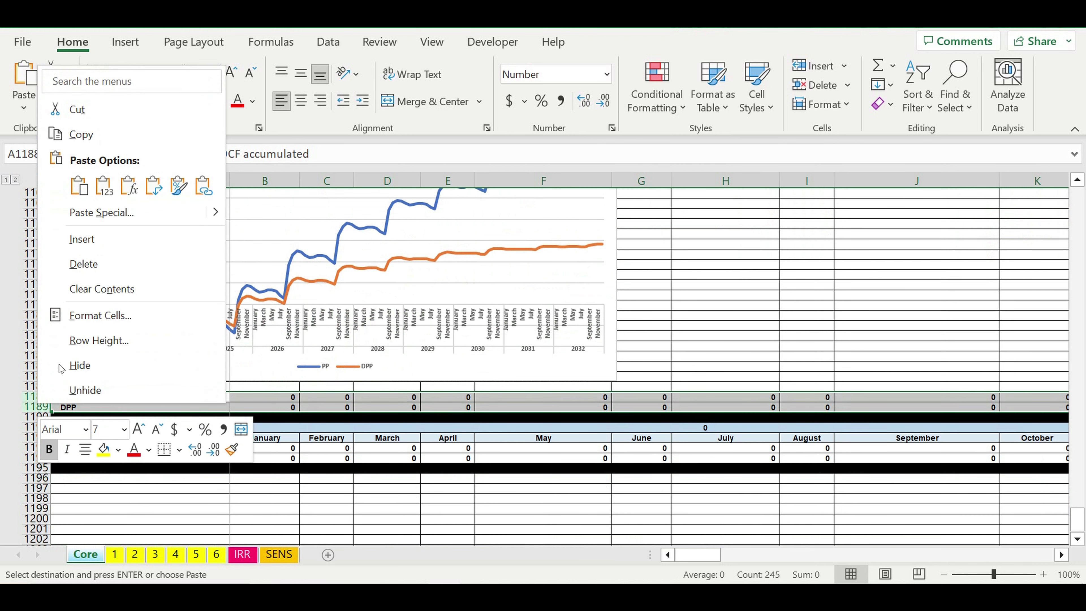
pyautogui.press('Escape')
pyautogui.press('Escape')
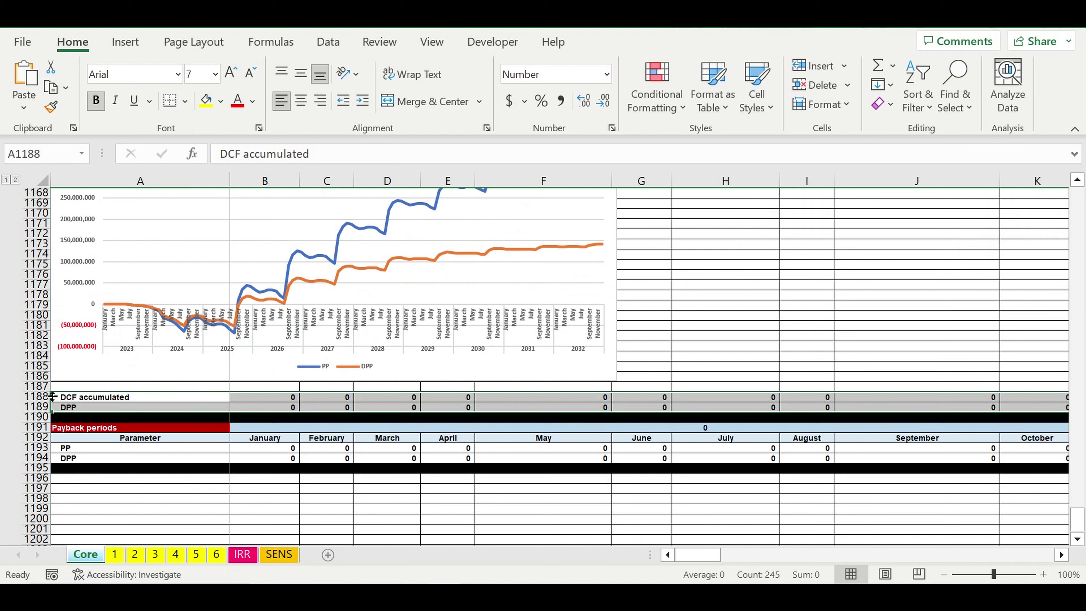
pyautogui.hotkey('ctrl', '-')
# Fill row 1187, directly below the chart, with black as a separator
pyautogui.click(43, 387)
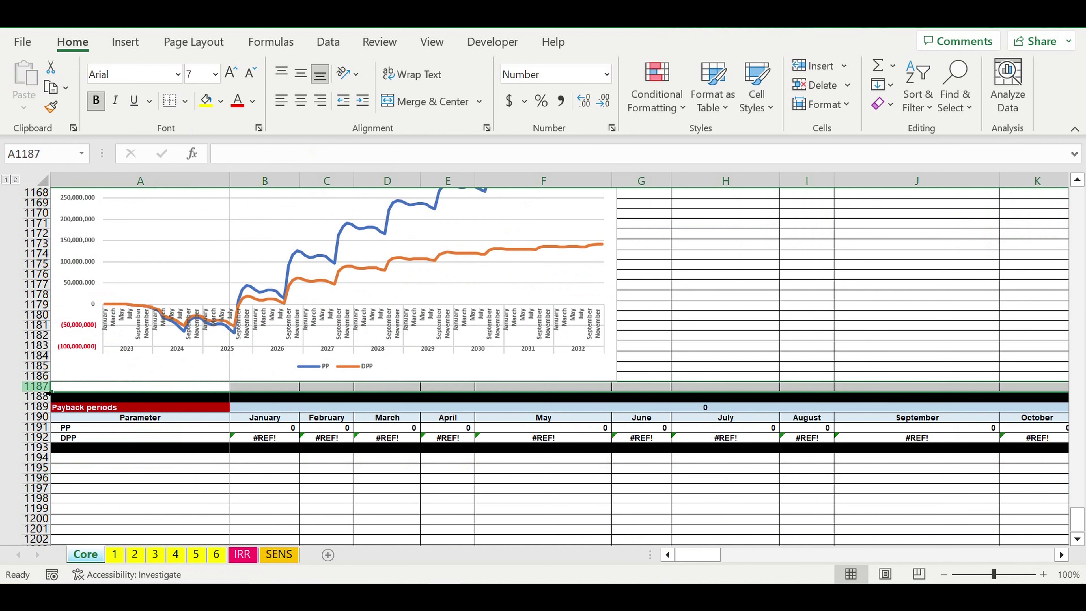
pyautogui.click(221, 101)
pyautogui.click(222, 146)
pyautogui.click(599, 410)
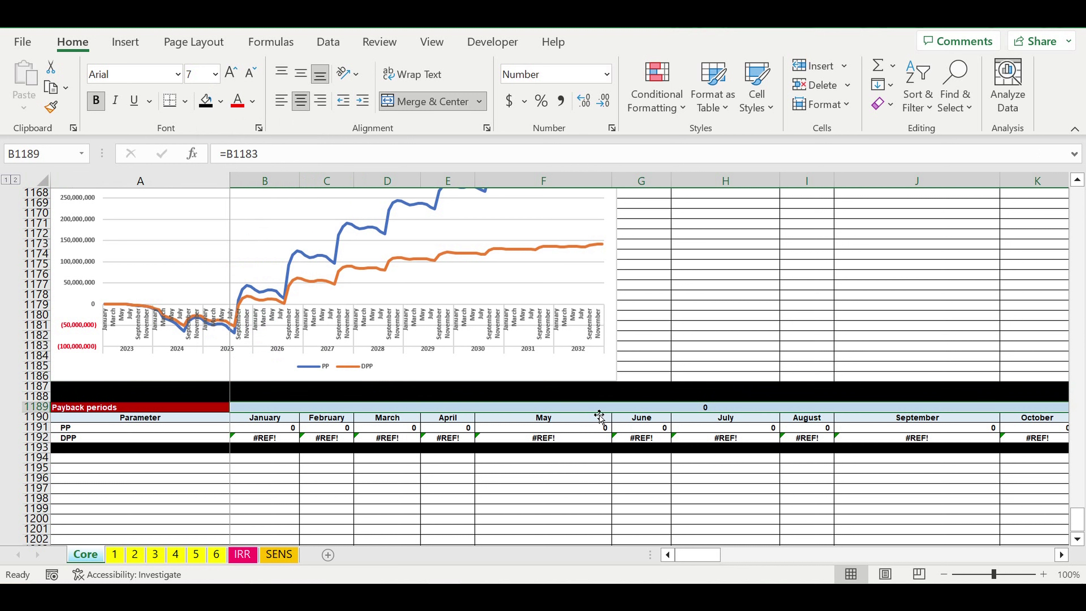
# Delete the redundant black row 1188 above the pasted Payback periods table
pyautogui.click(35, 396)
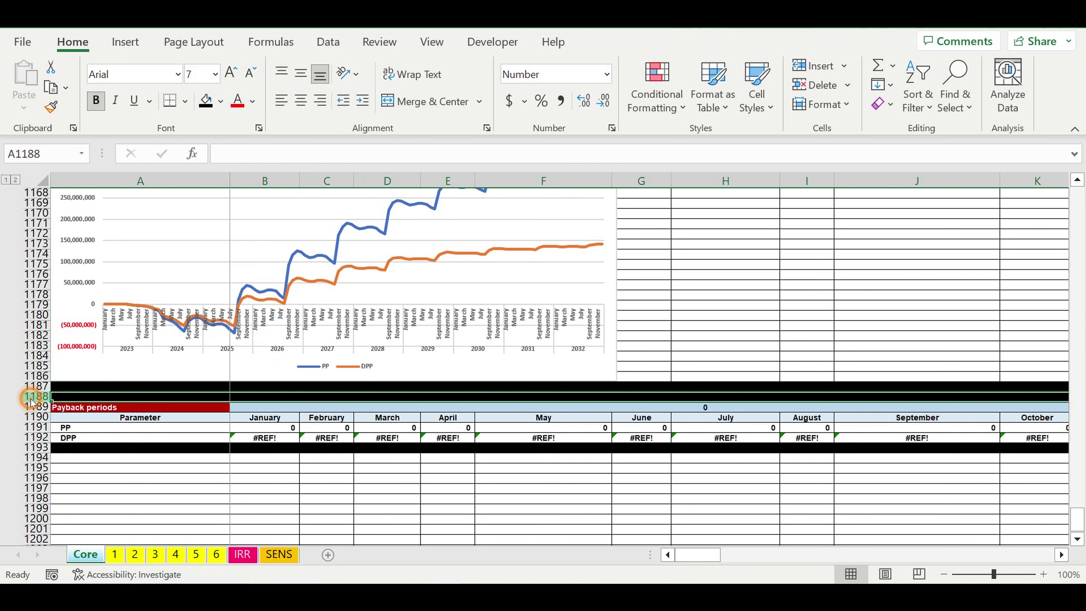
pyautogui.rightClick(34, 397)
pyautogui.click(80, 261)
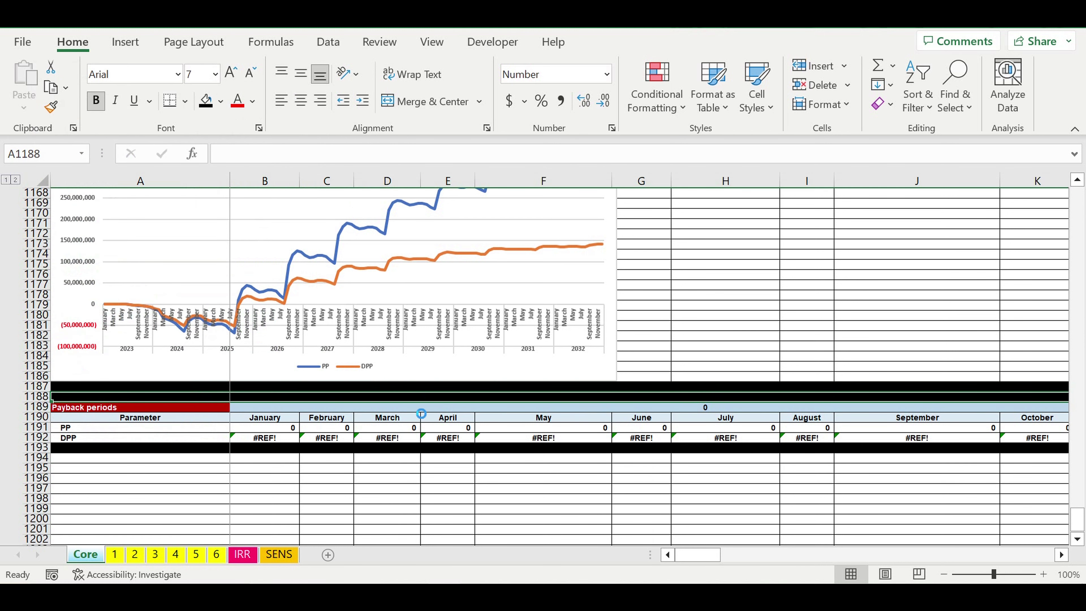
pyautogui.click(430, 409)
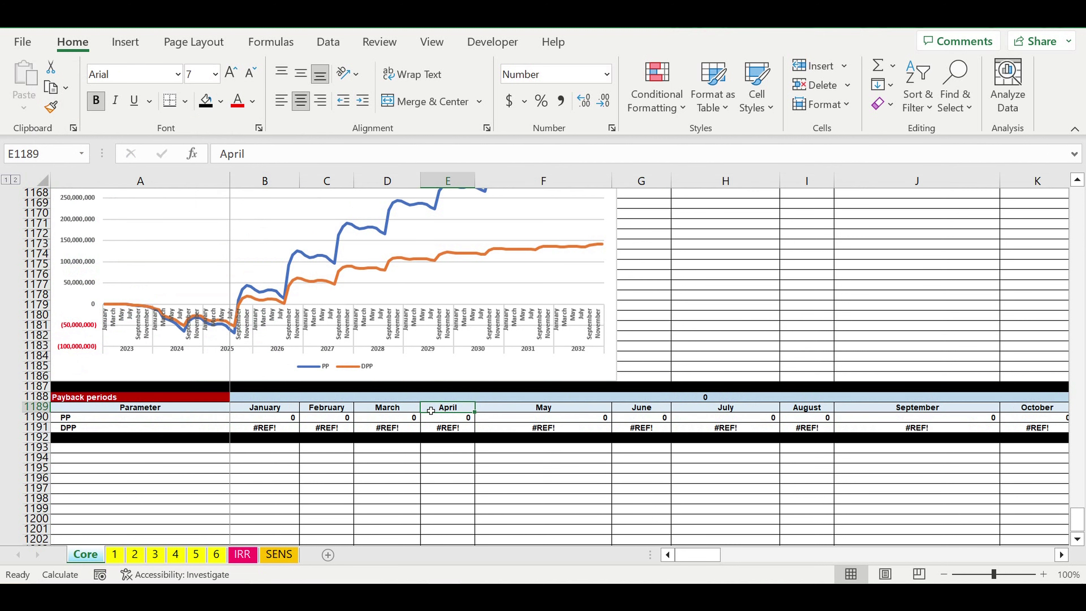
# Link the year header of the pasted table to the original table's year with =B1154
pyautogui.click(441, 401)
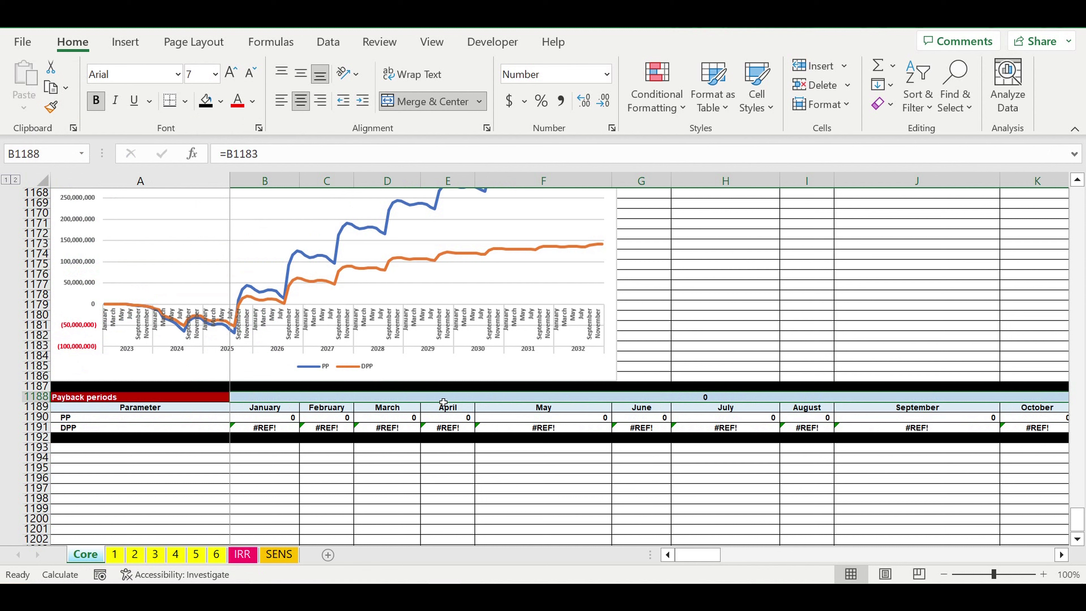
pyautogui.write('=')
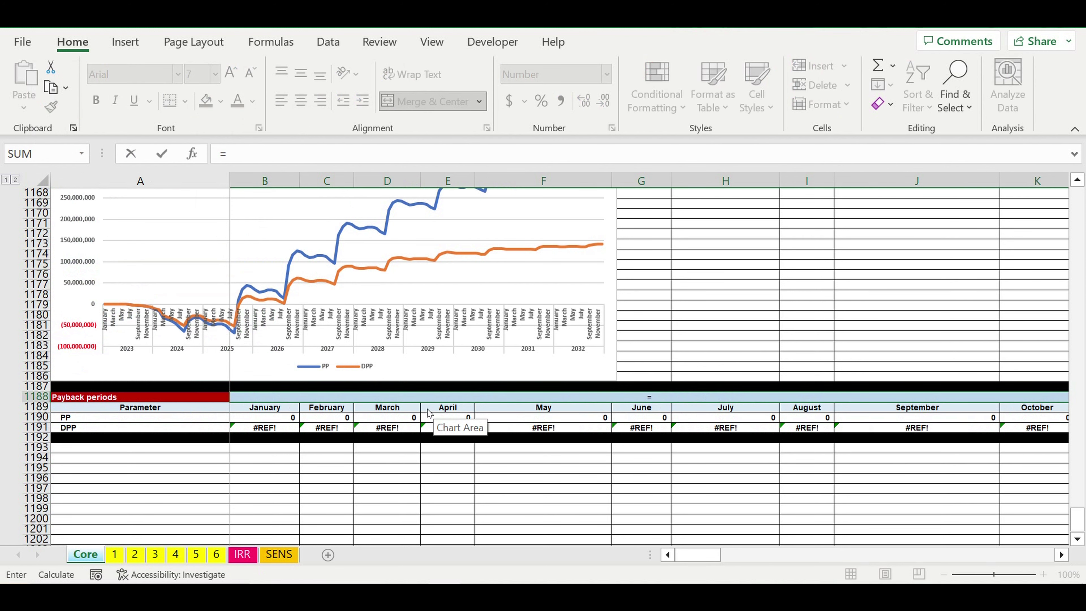
pyautogui.scroll(9, 430, 413)
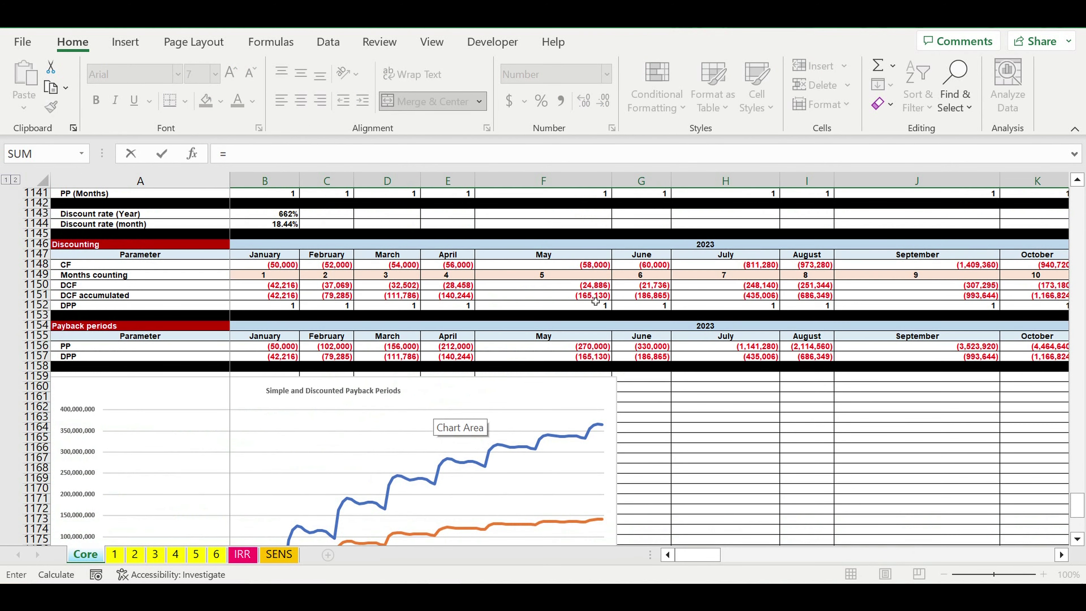
pyautogui.click(623, 330)
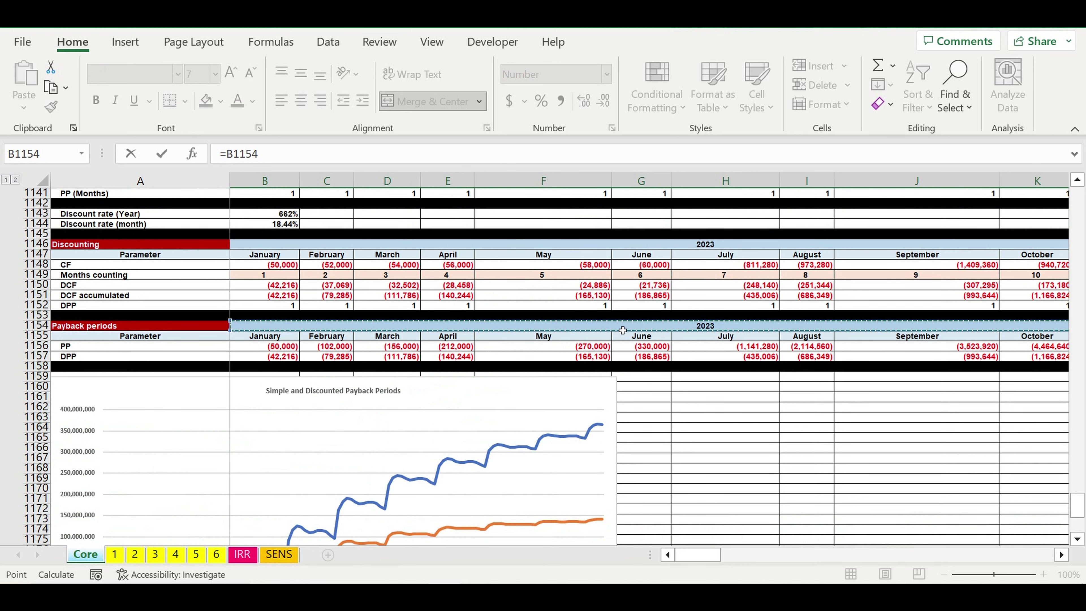
pyautogui.press('Return')
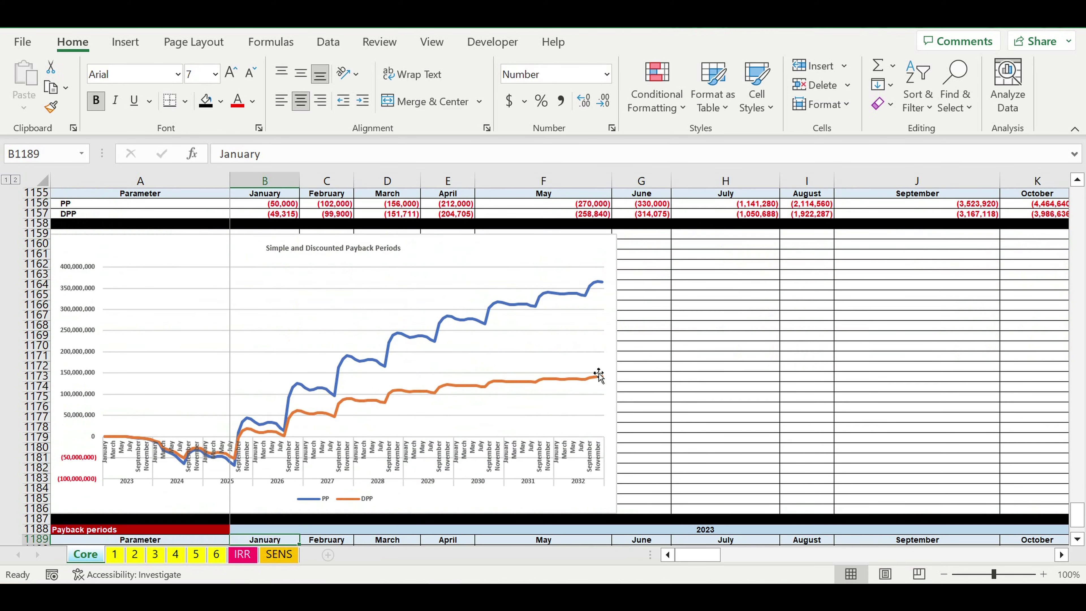
# Fill the pasted table's title cell A1188 with green and retitle it "Revenues, Costs, Profit, Profitability"
pyautogui.scroll(-3, 547, 419)
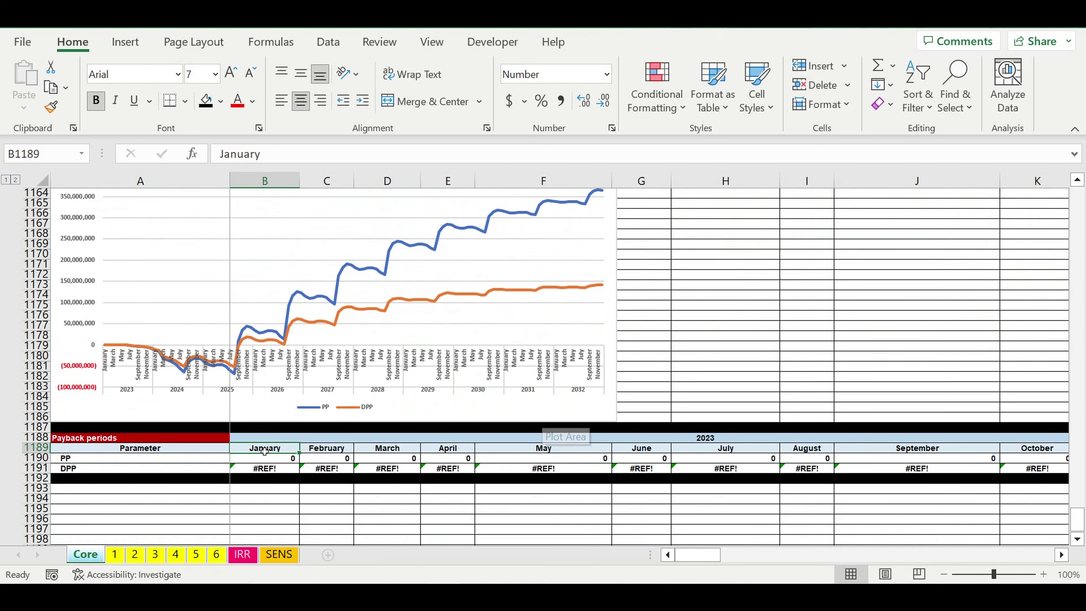
pyautogui.click(126, 443)
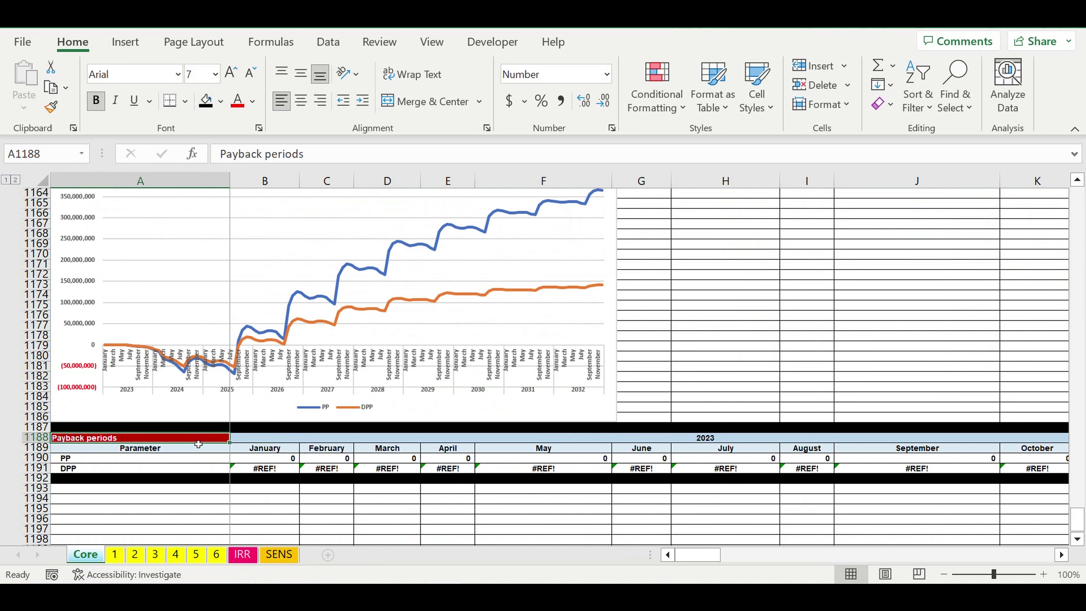
pyautogui.click(221, 101)
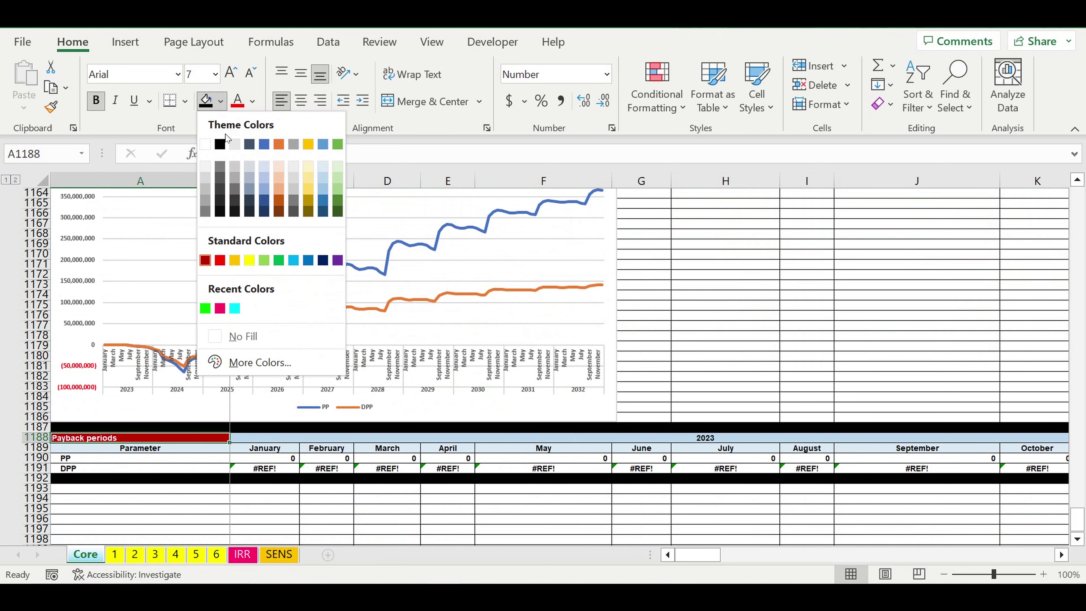
pyautogui.click(278, 260)
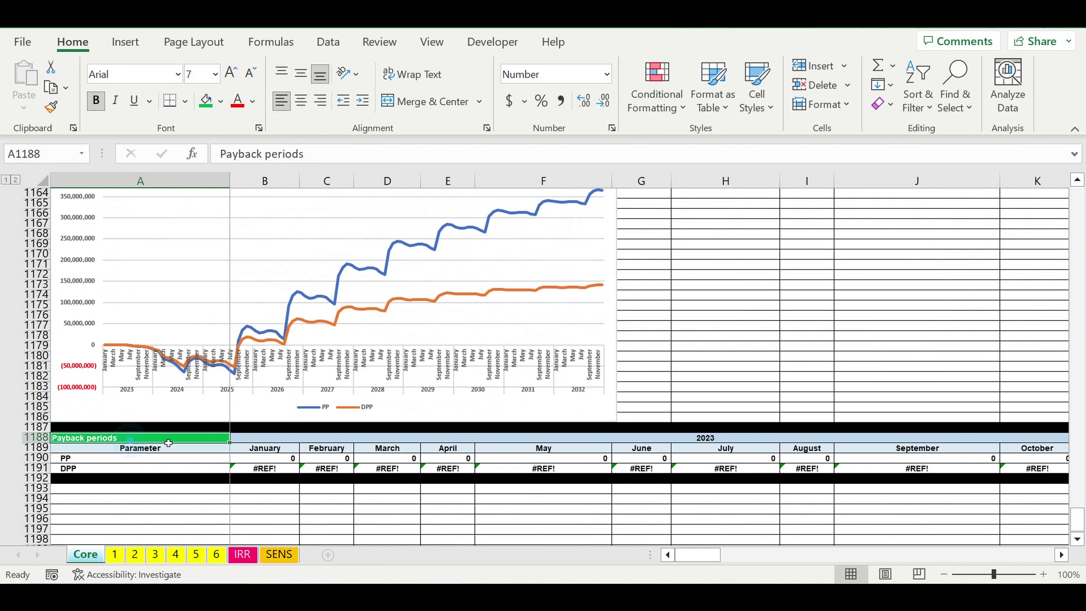
pyautogui.write('Revenue')
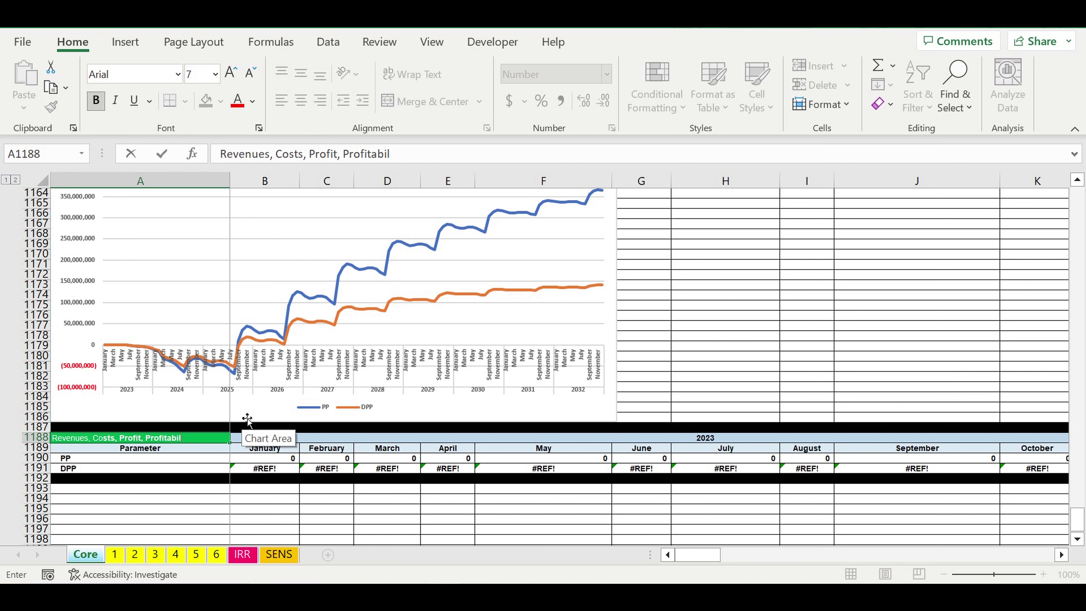
pyautogui.click(184, 491)
# Delete rows 1190 to 1194, including the copied PP and DPP rows, beneath the new table's month header
pyautogui.moveTo(36, 457); pyautogui.dragTo(37, 498)
pyautogui.rightClick(37, 487)
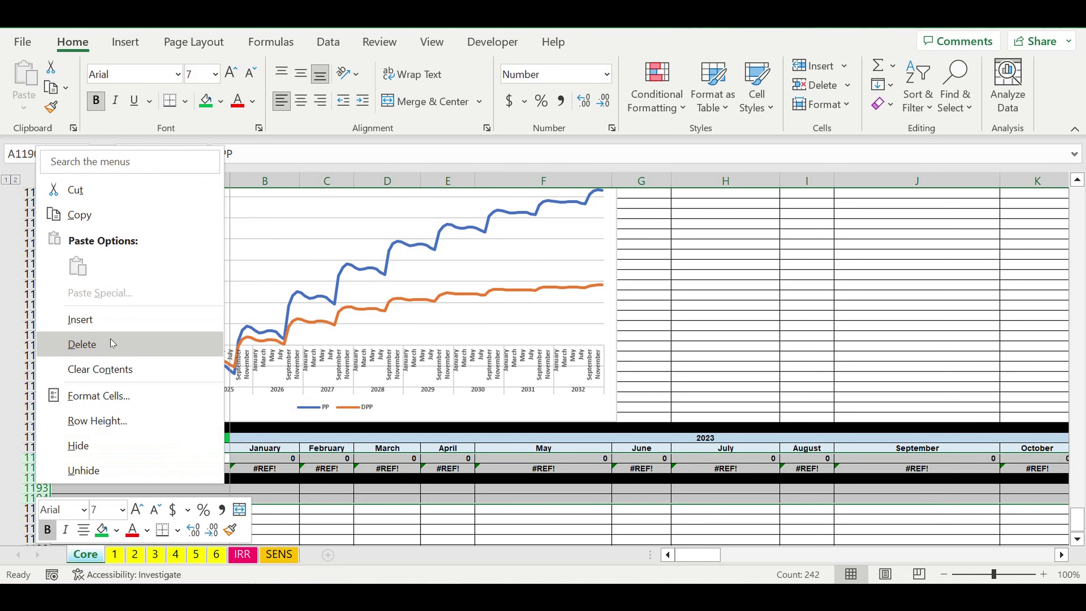
pyautogui.click(81, 342)
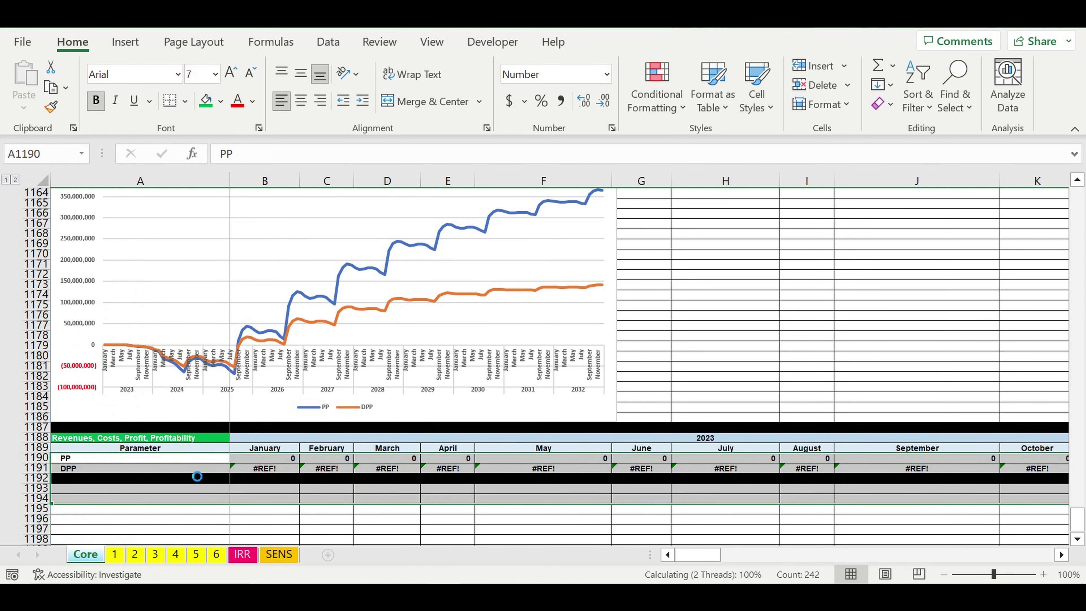
pyautogui.click(127, 488)
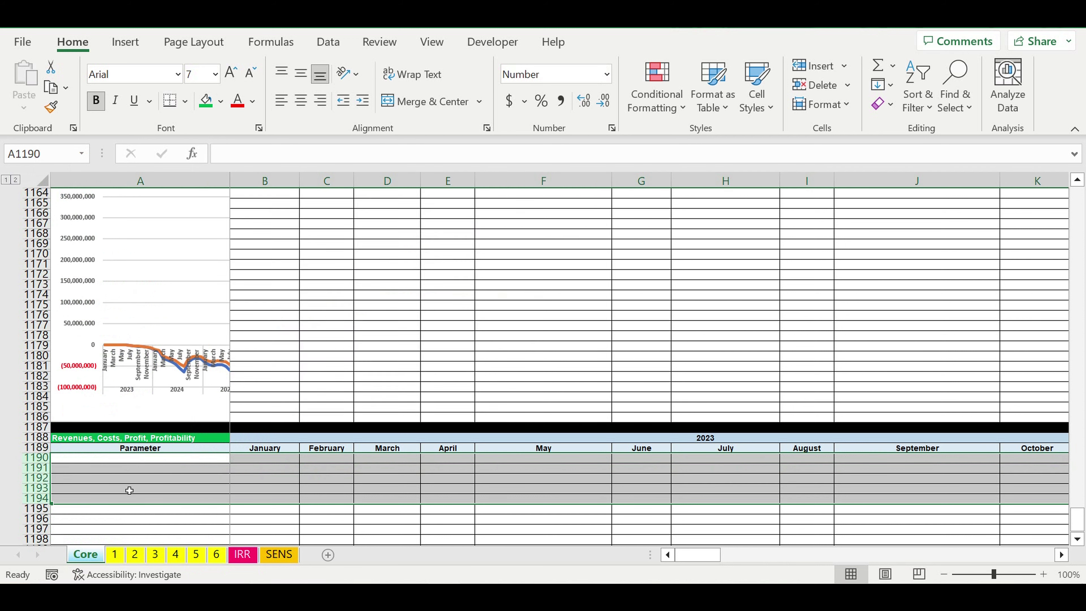
# Enter the row labels "Revenues" in A1190 and "Costs" in A1191 under the new table's Parameter header
pyautogui.click(129, 461)
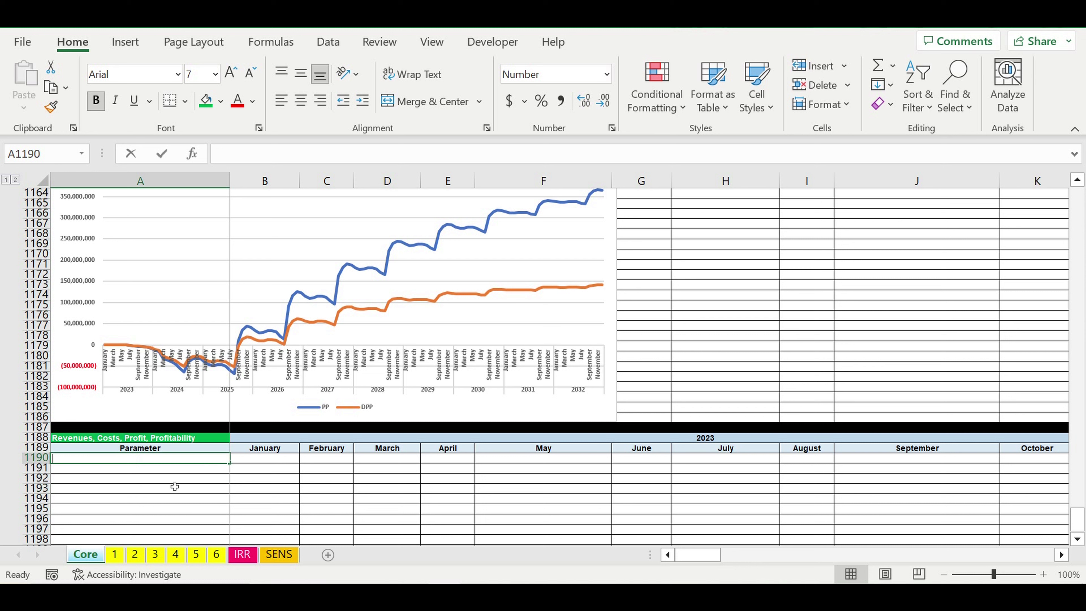
pyautogui.write('Revenu')
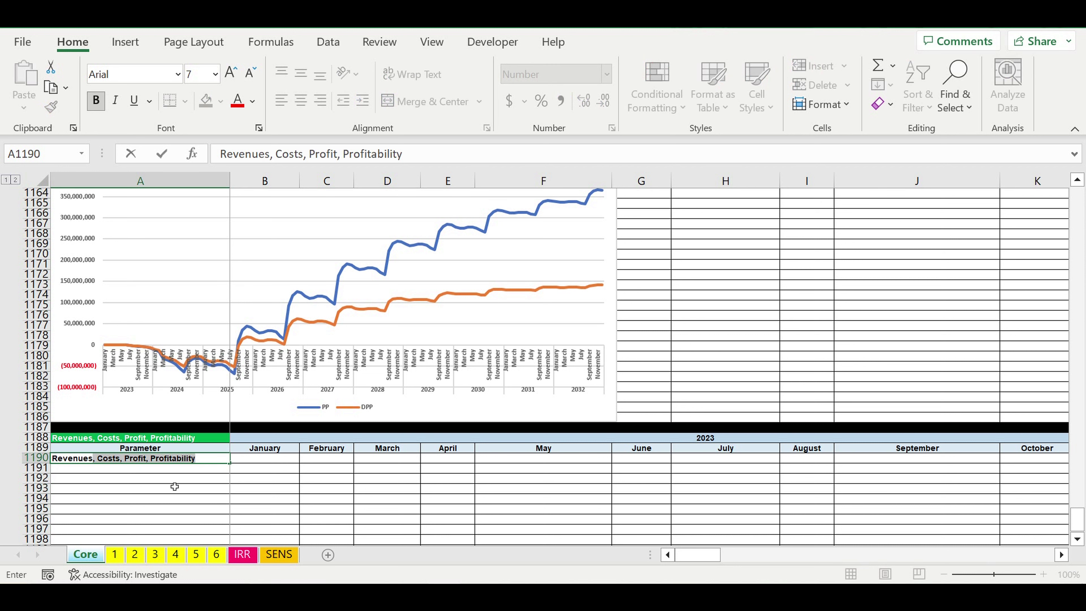
pyautogui.write('es')
pyautogui.press('BackSpace')
pyautogui.press('Return')
pyautogui.write('Costs')
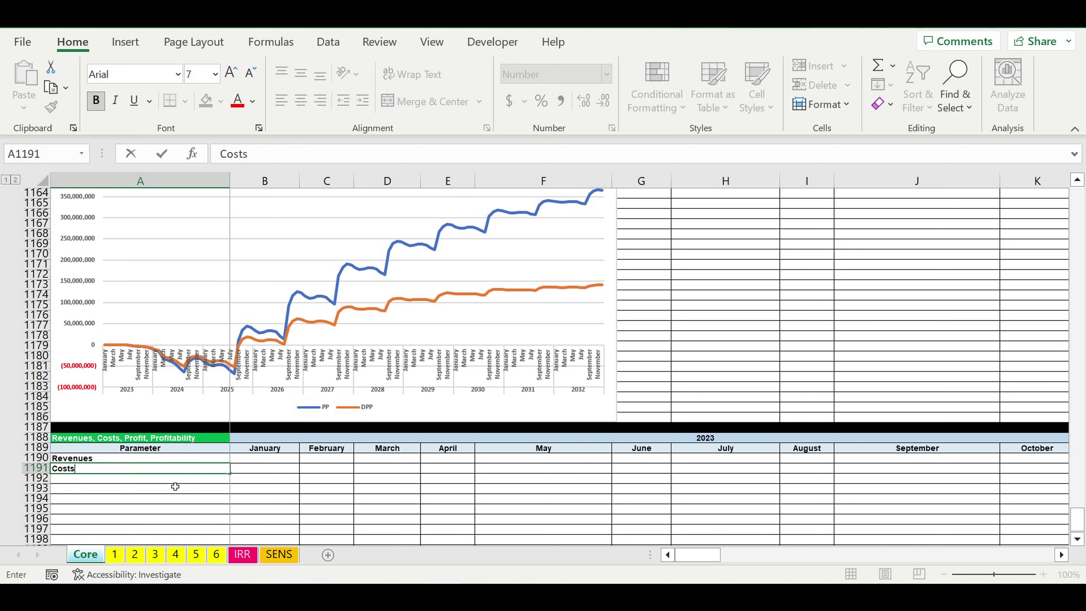
pyautogui.press('Return')
# Add the row labels "Profit" in A1192 and "Profitability" in A1193 below Costs
pyautogui.write('Pro')
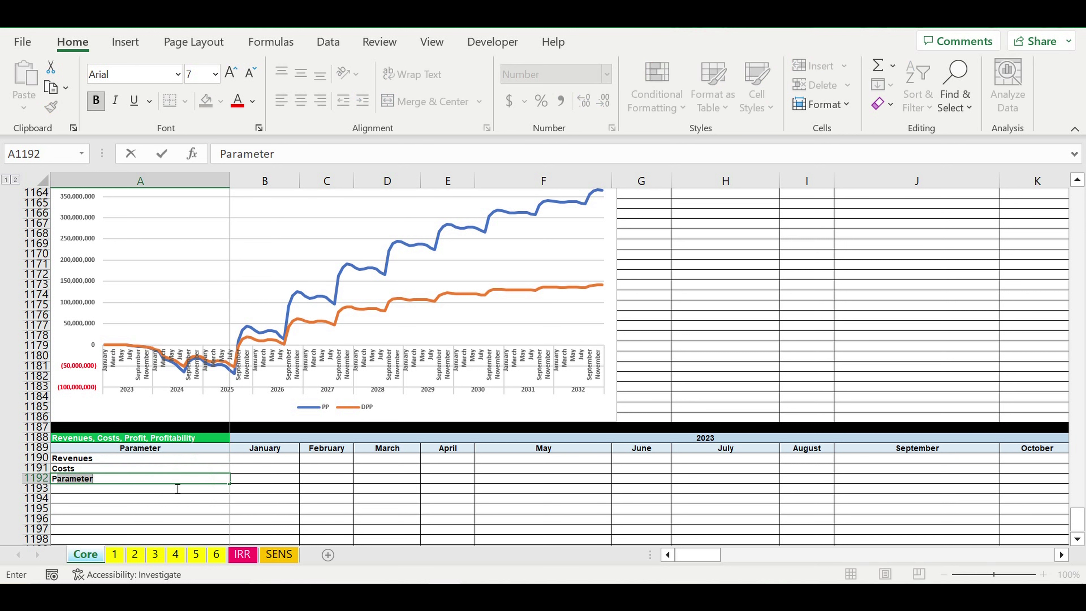
pyautogui.write('fit')
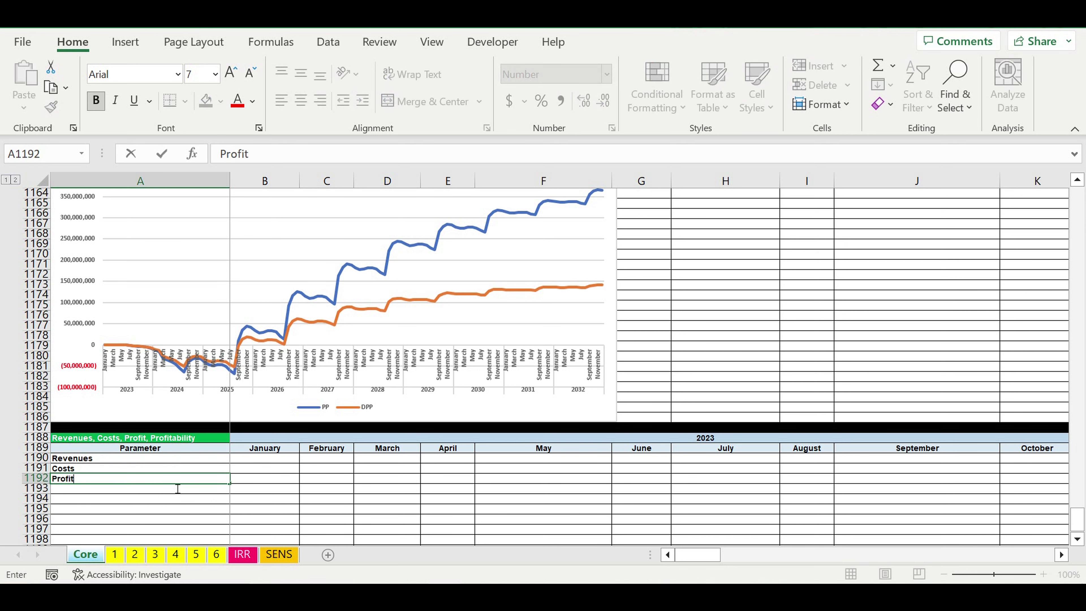
pyautogui.press('Return')
pyautogui.write('Profitabilit')
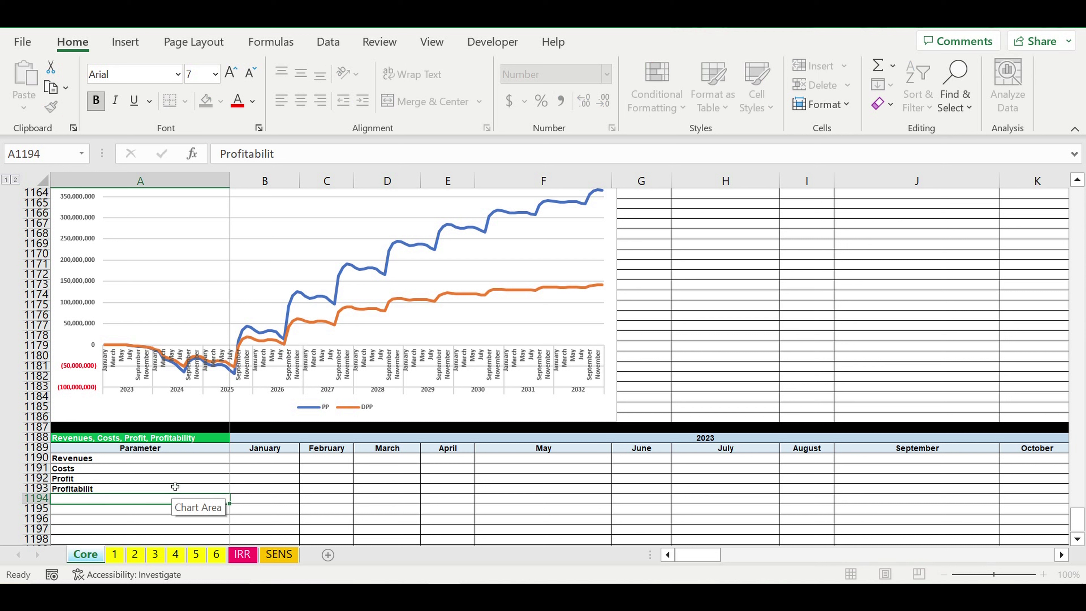
pyautogui.press('Return')
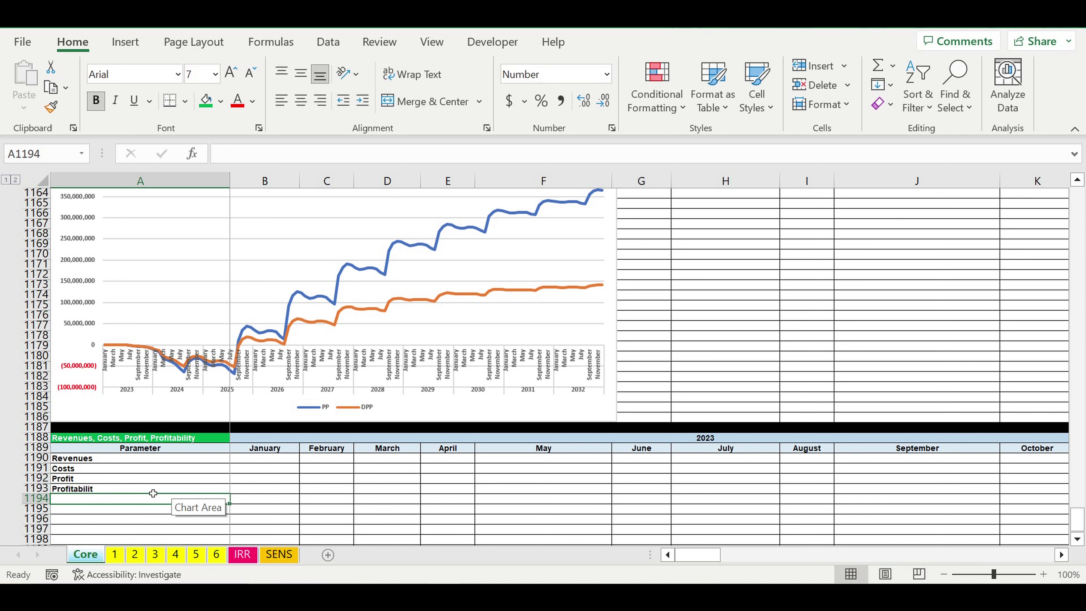
pyautogui.click(153, 490)
pyautogui.click(298, 155)
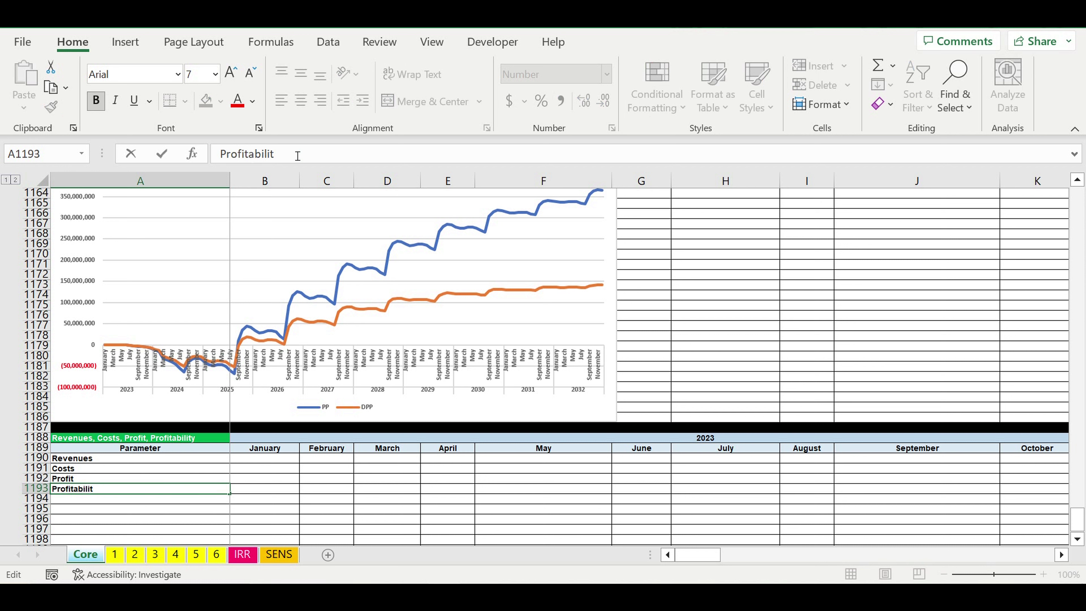
pyautogui.press('Return')
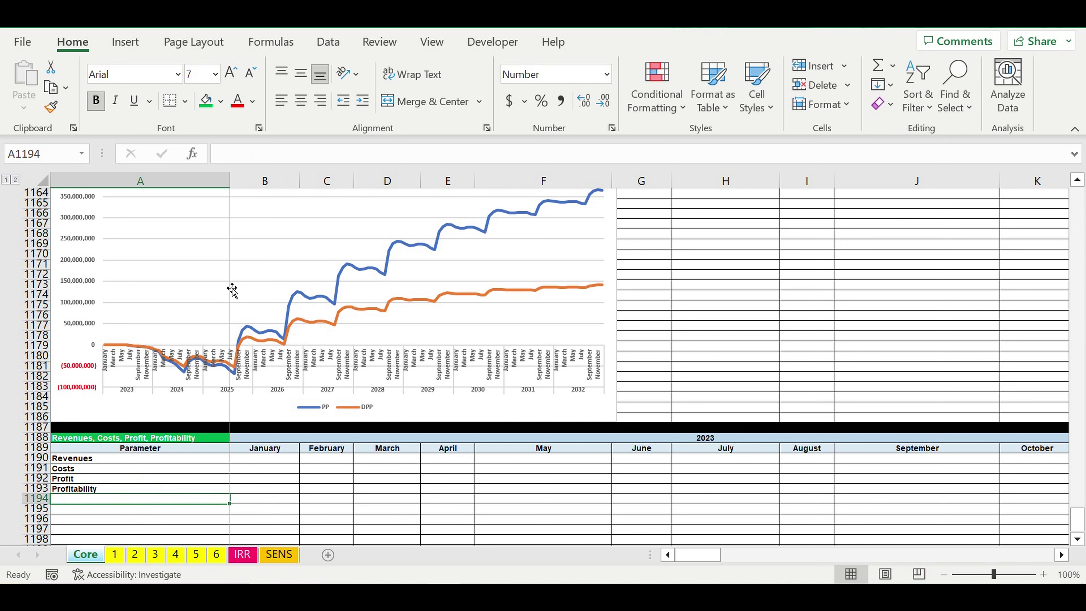
# Fill the whole of row 1194 with black to close off the new table
pyautogui.click(42, 499)
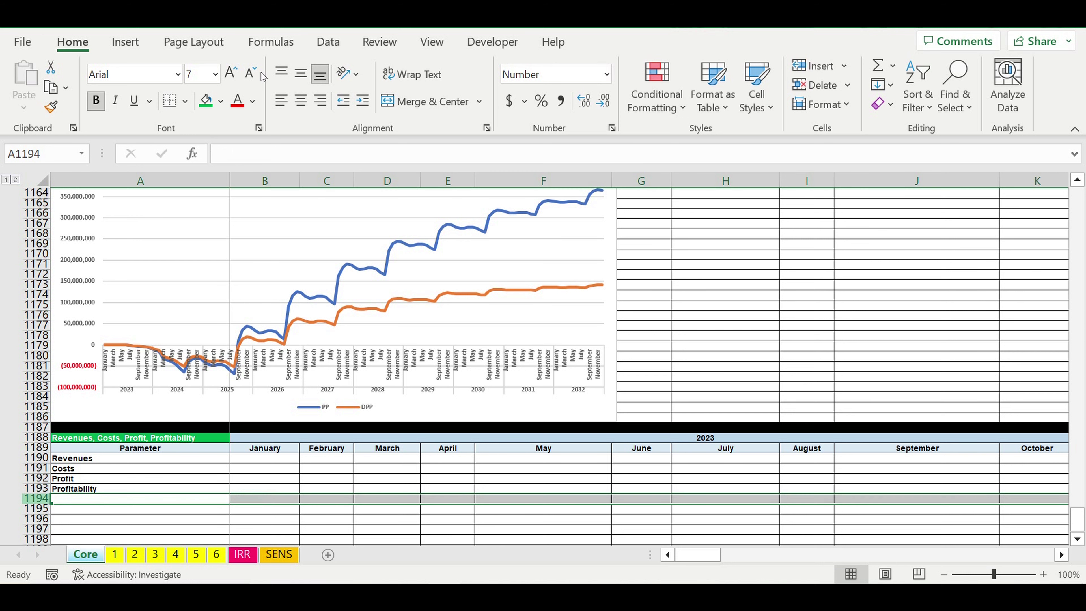
pyautogui.click(220, 101)
pyautogui.click(220, 145)
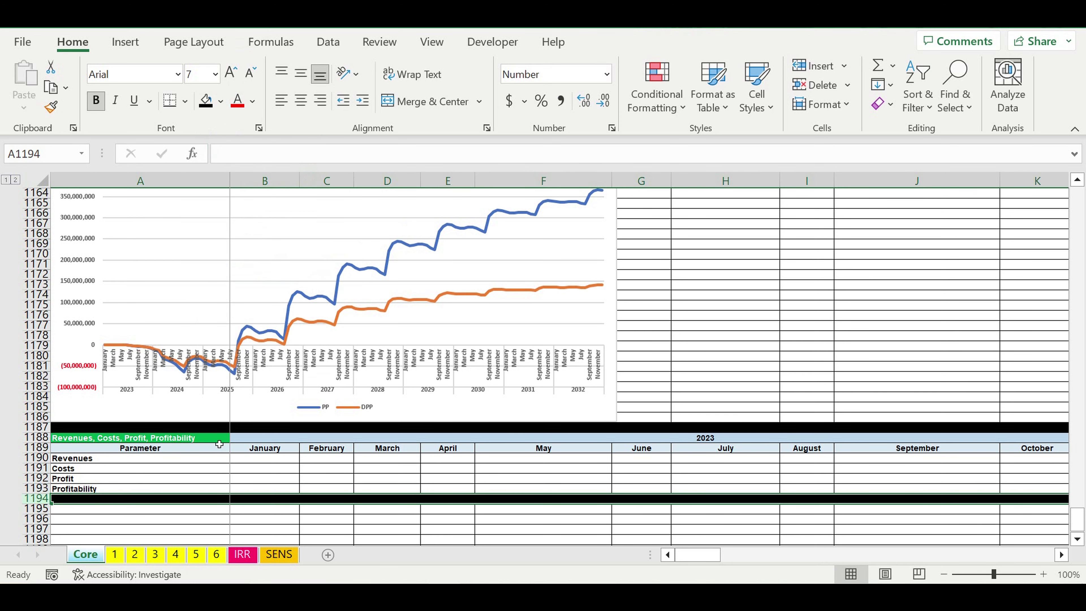
# Indent the four parameter labels in A1190:A1193 by one level
pyautogui.click(129, 468)
pyautogui.moveTo(128, 458); pyautogui.dragTo(129, 490)
pyautogui.click(362, 101)
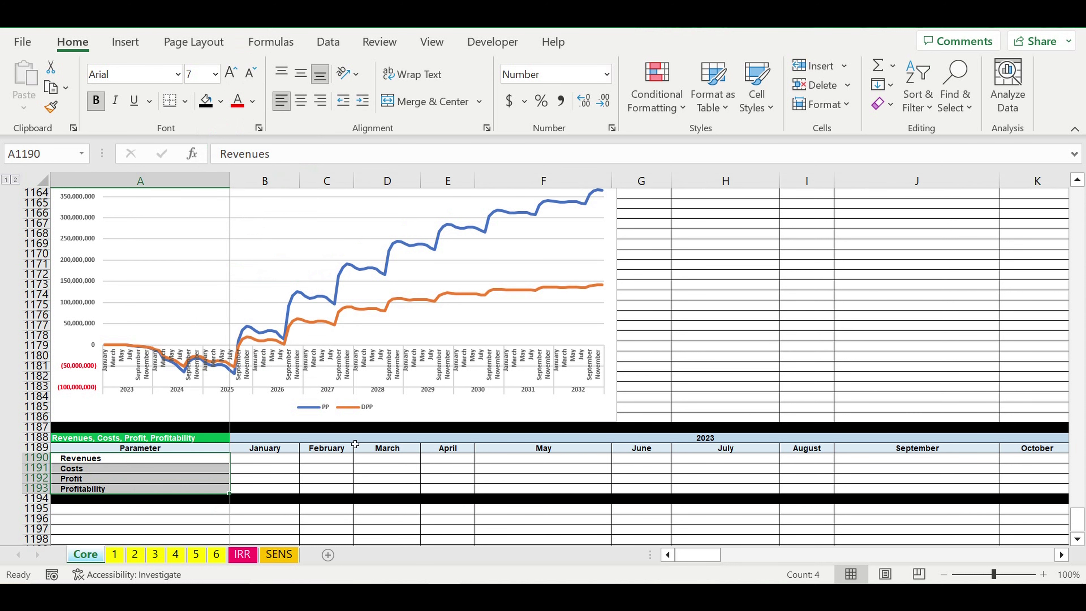
# Link the January Revenues cell B1190 to the Cash Flow Statement's revenues with =B1075
pyautogui.click(328, 458)
pyautogui.click(266, 458)
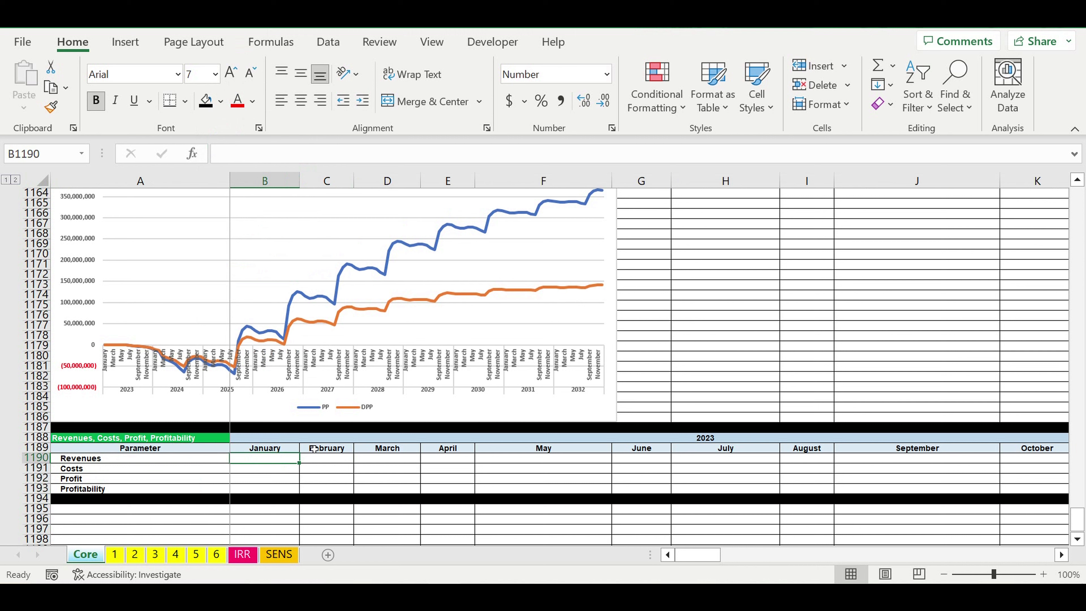
pyautogui.write('=')
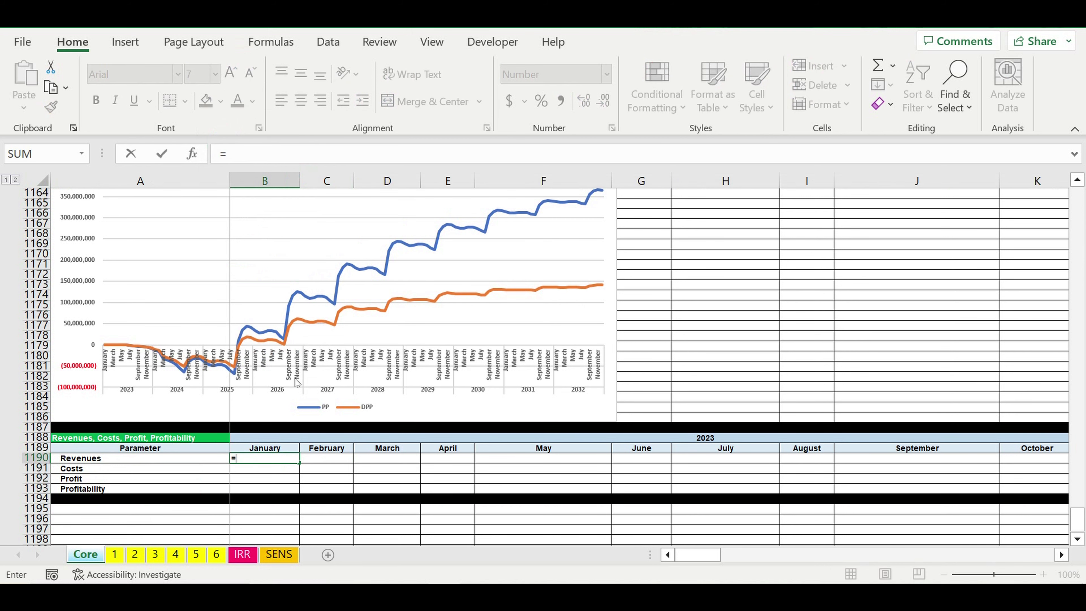
pyautogui.scroll(12, 297, 382)
pyautogui.scroll(8, 224, 364)
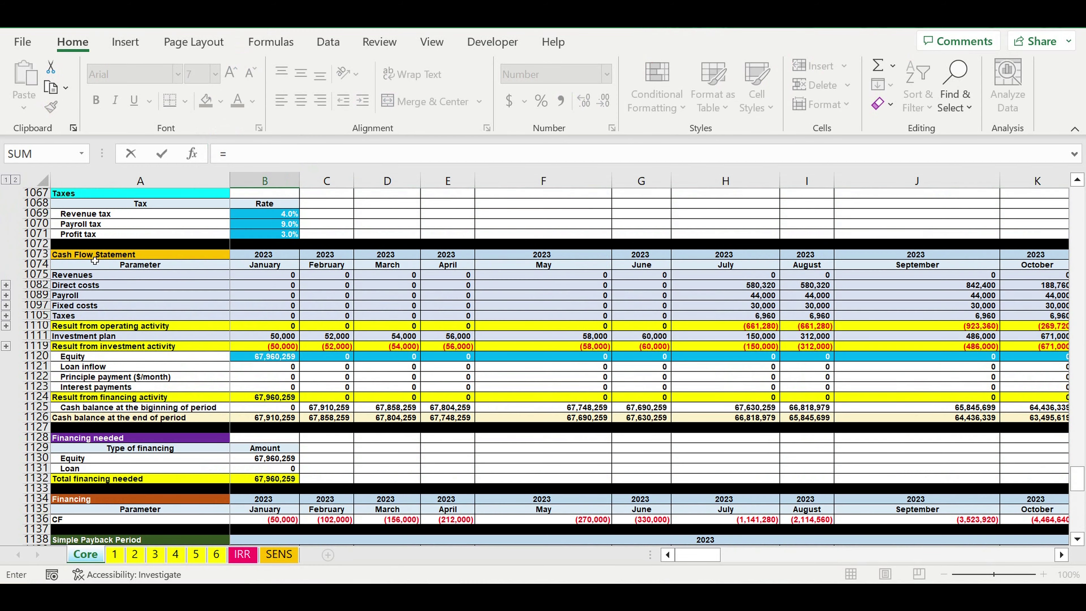
pyautogui.click(250, 278)
pyautogui.press('Return')
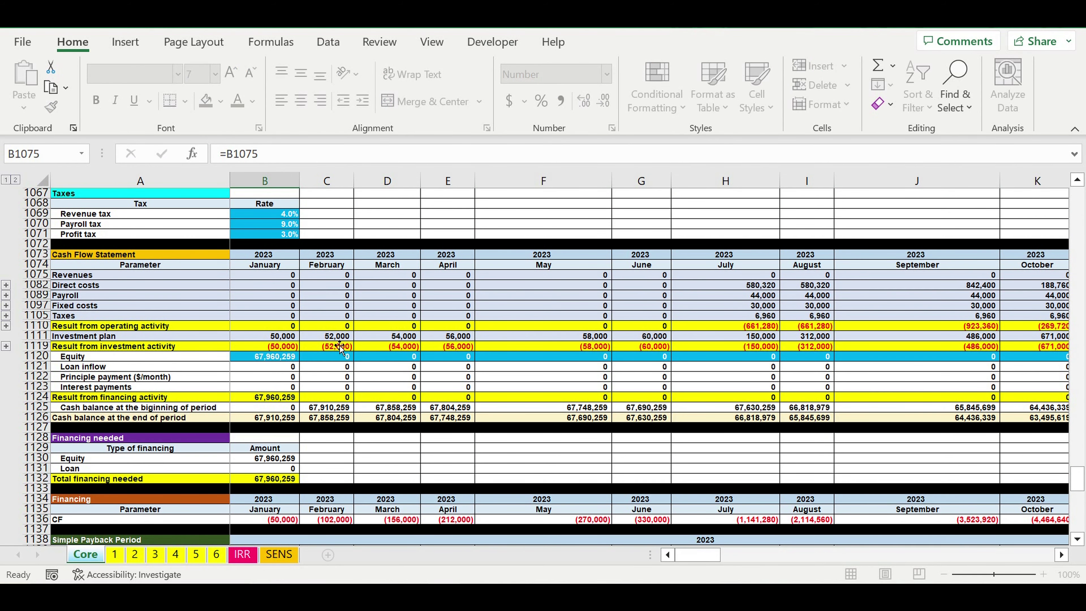
# Build the January Costs formula in B1191 from direct costs, payroll, fixed costs and taxes: =B1082+B1089+B1097+B1105
pyautogui.scroll(-3, 387, 353)
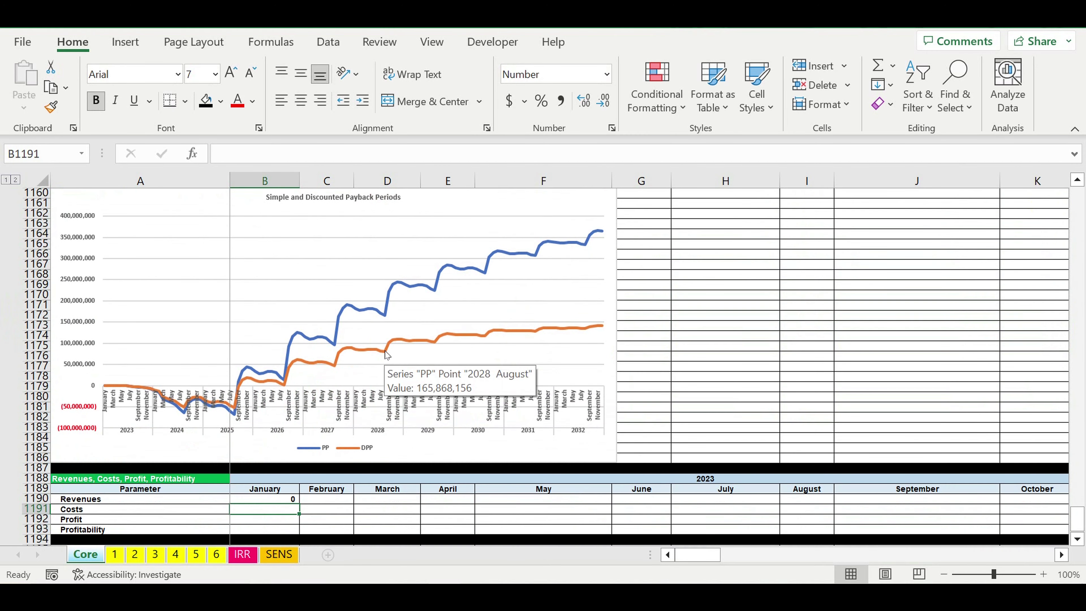
pyautogui.write('=')
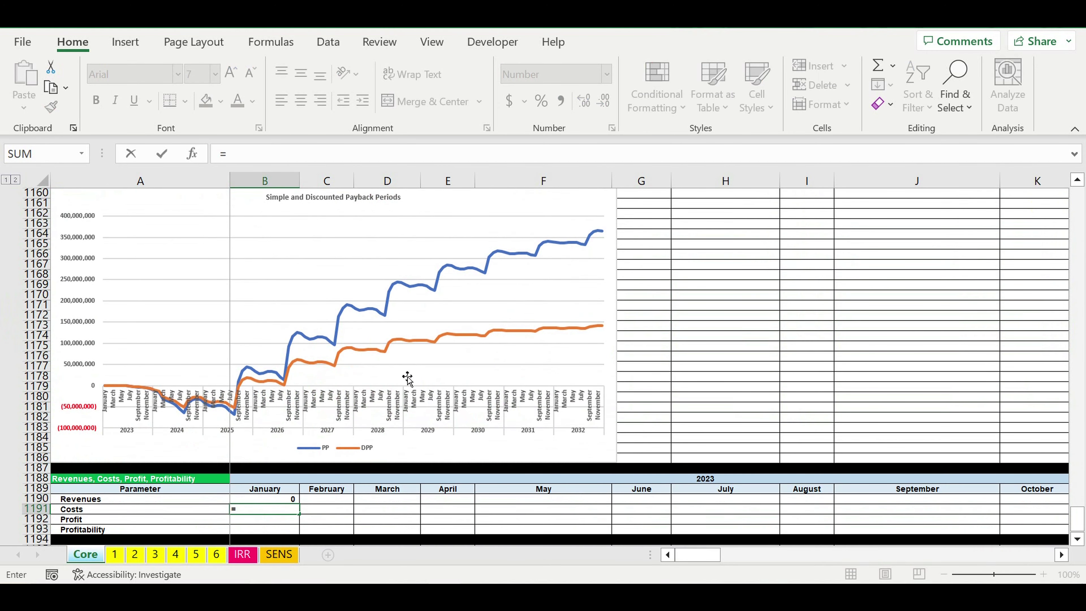
pyautogui.scroll(2, 406, 377)
pyautogui.scroll(12, 407, 377)
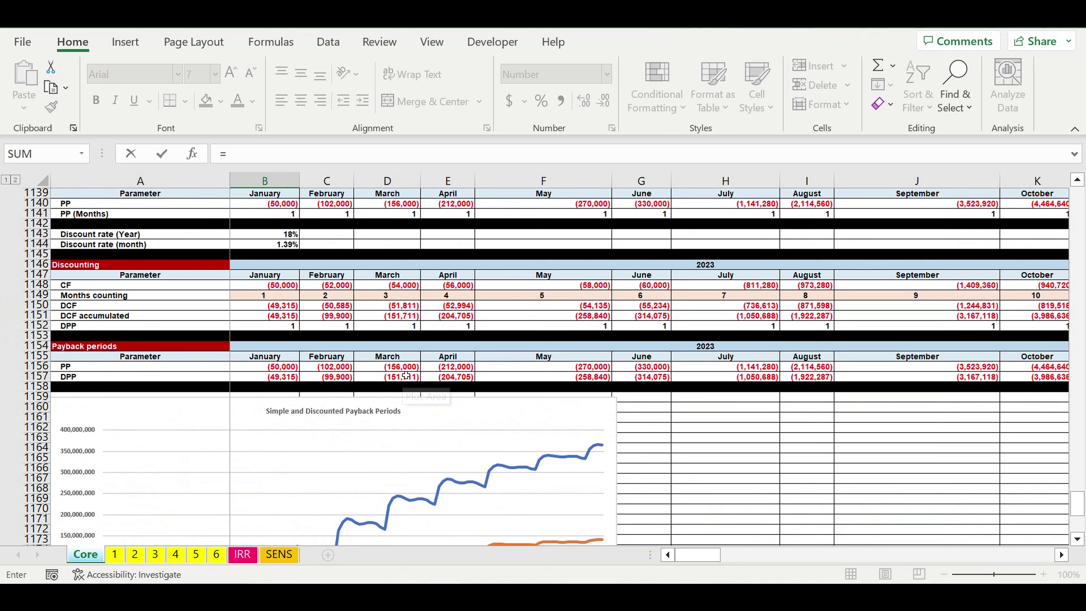
pyautogui.scroll(18, 406, 375)
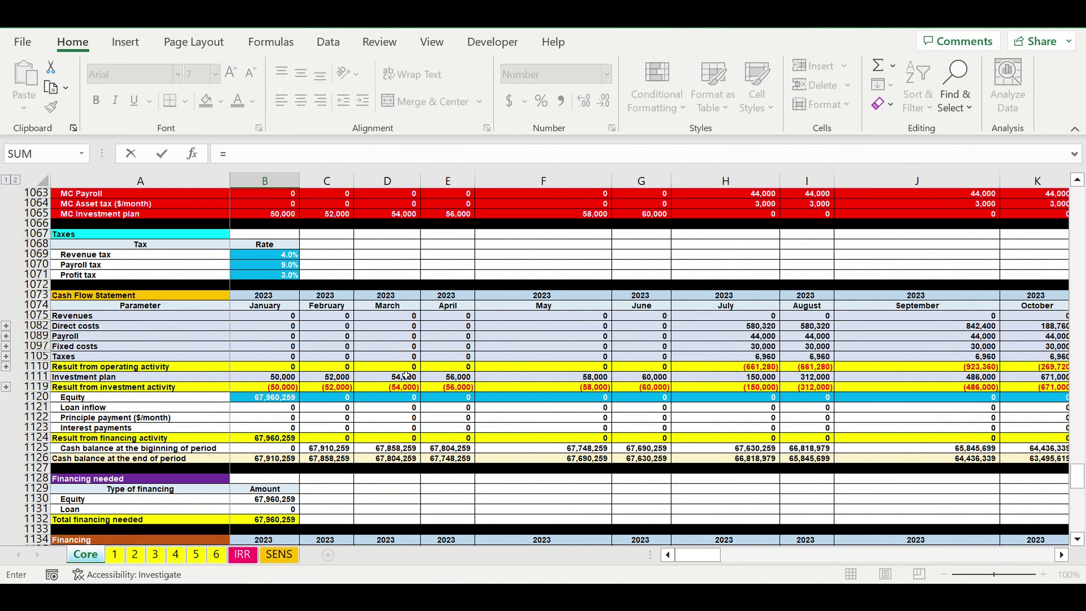
pyautogui.click(256, 329)
pyautogui.write('+')
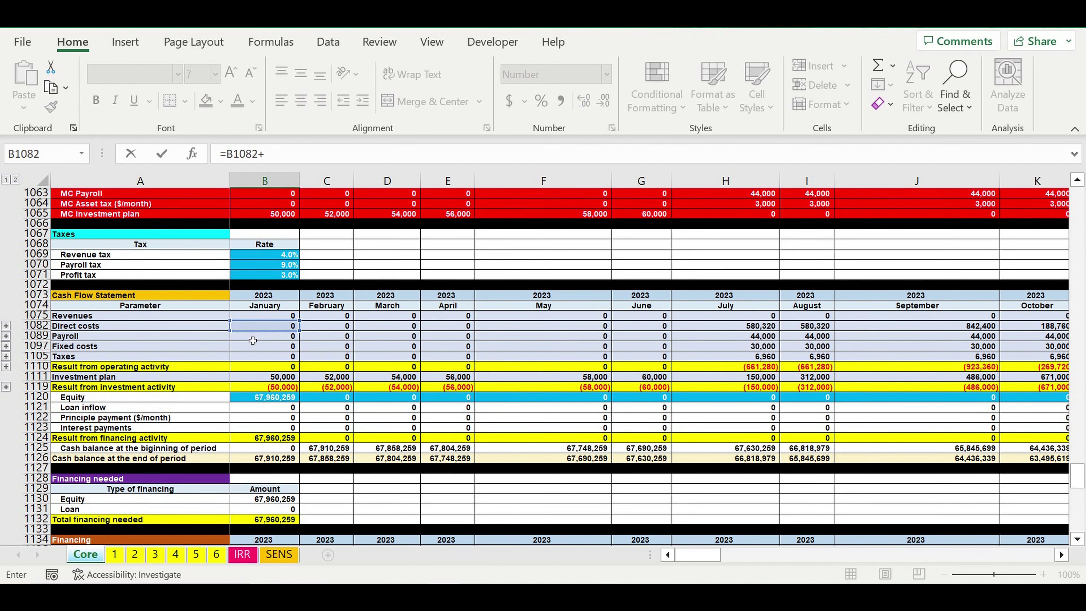
pyautogui.click(258, 337)
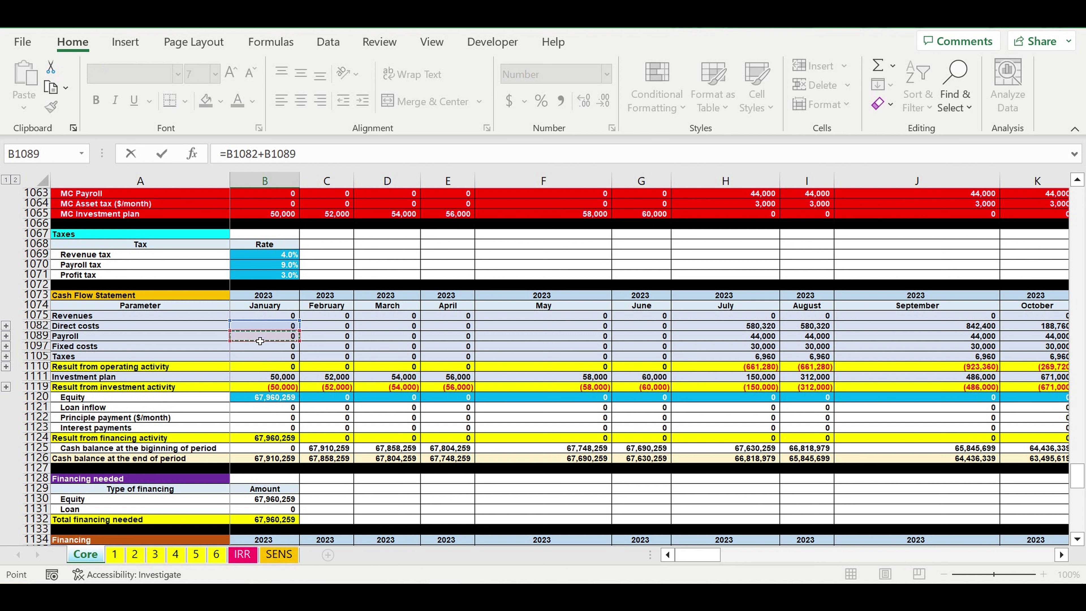
pyautogui.write('+')
pyautogui.click(251, 350)
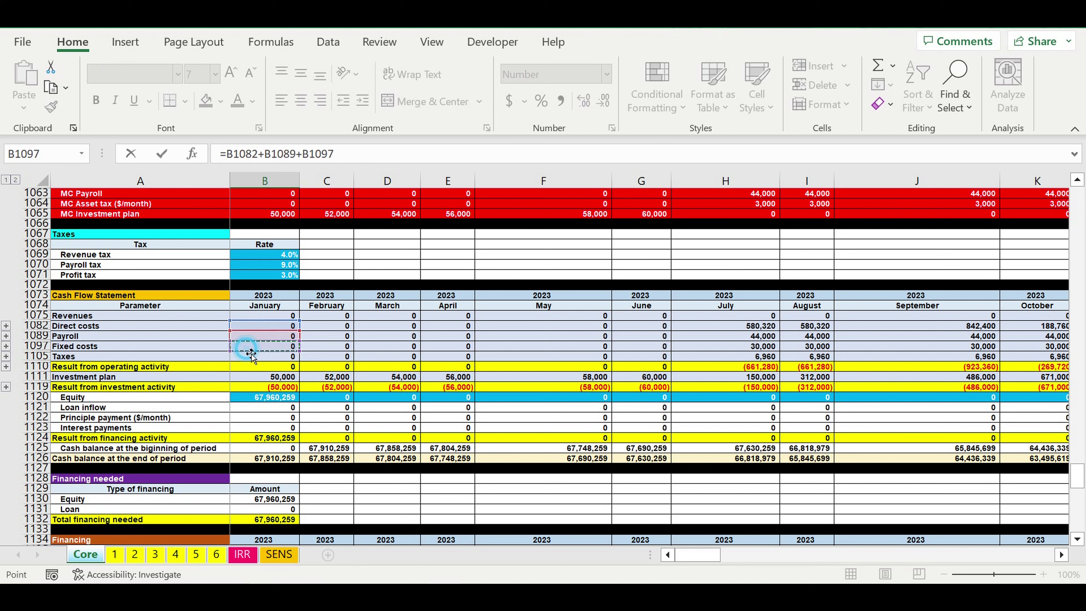
pyautogui.write('+')
pyautogui.click(248, 360)
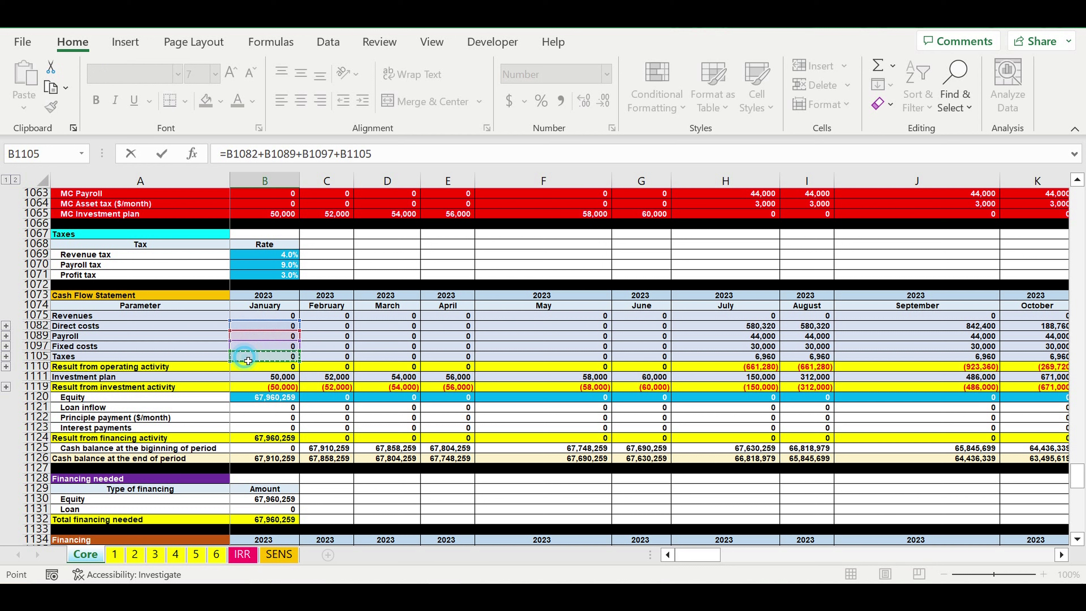
# Extend the January Costs formula with the principle payment B1122 and interest payments B1123, and enter it
pyautogui.write('+')
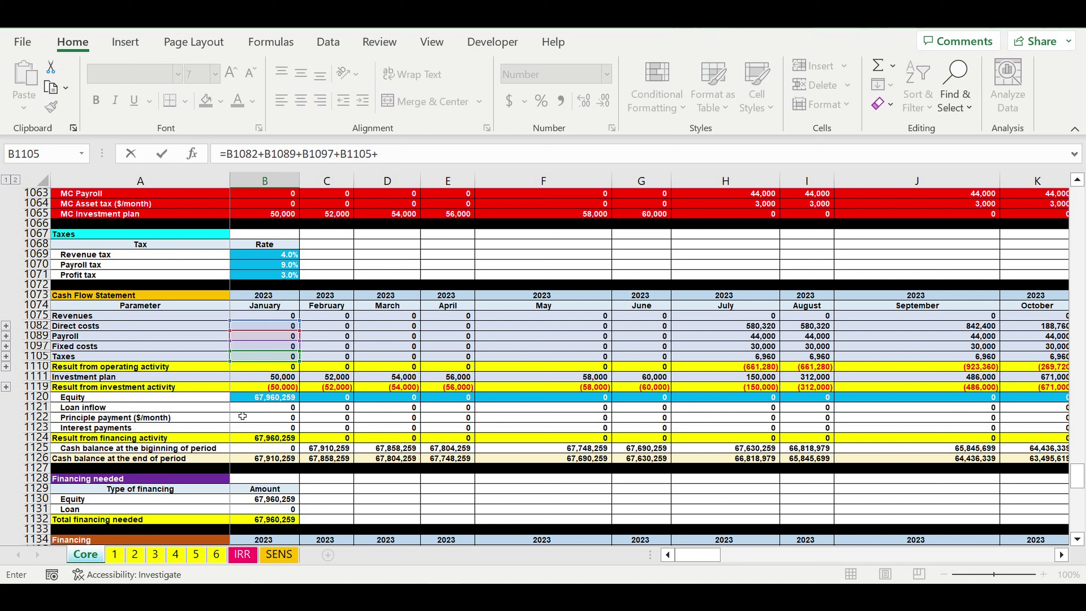
pyautogui.click(251, 420)
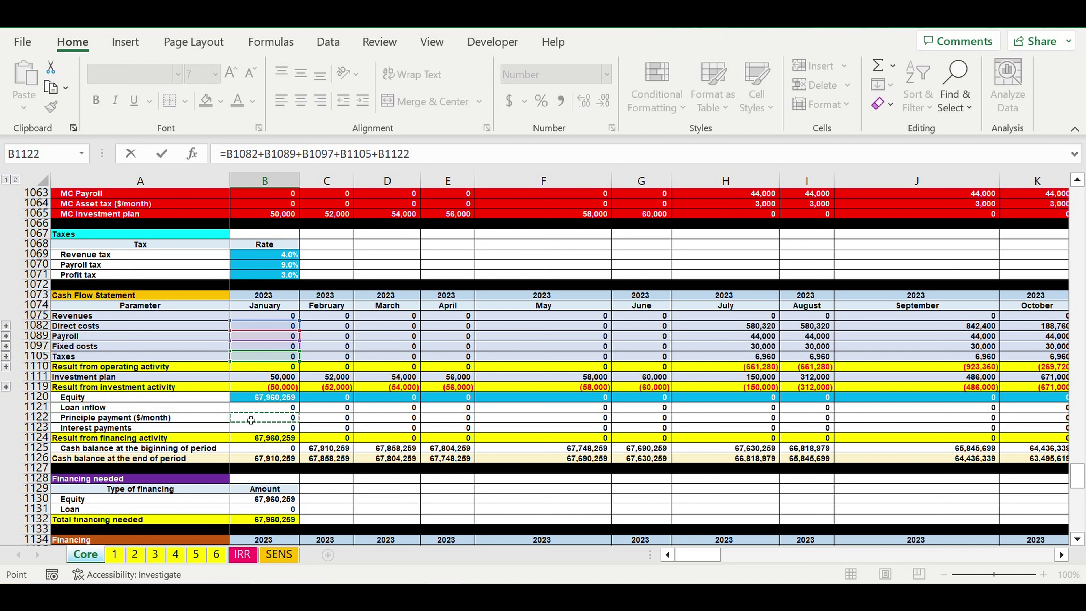
pyautogui.write('+')
pyautogui.click(254, 428)
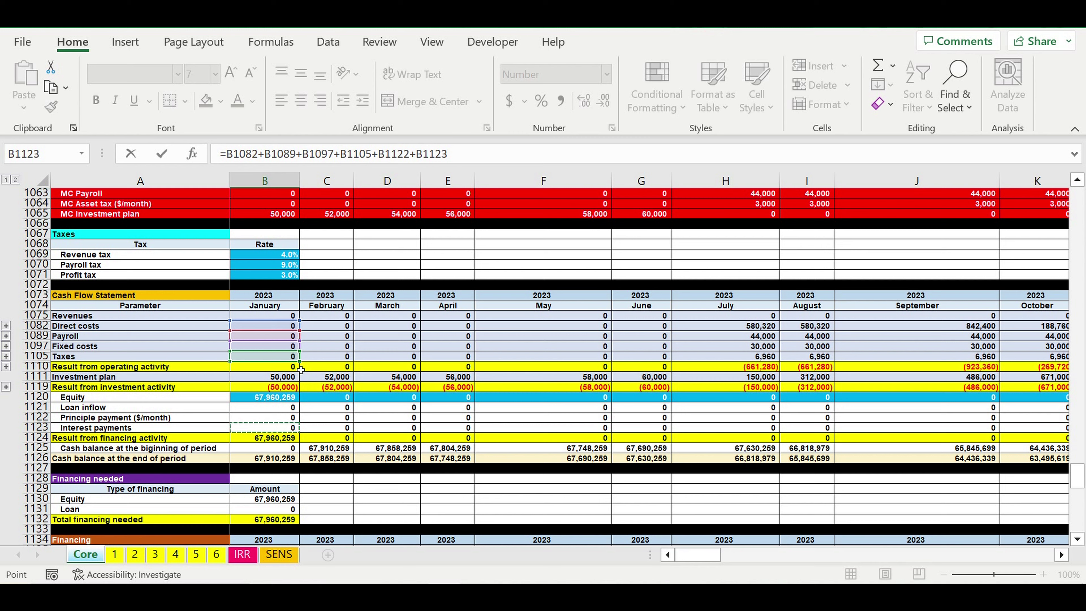
pyautogui.press('Return')
# Calculate January Profit in B1192 as revenues minus costs with =B1190-B1191
pyautogui.scroll(-4, 302, 374)
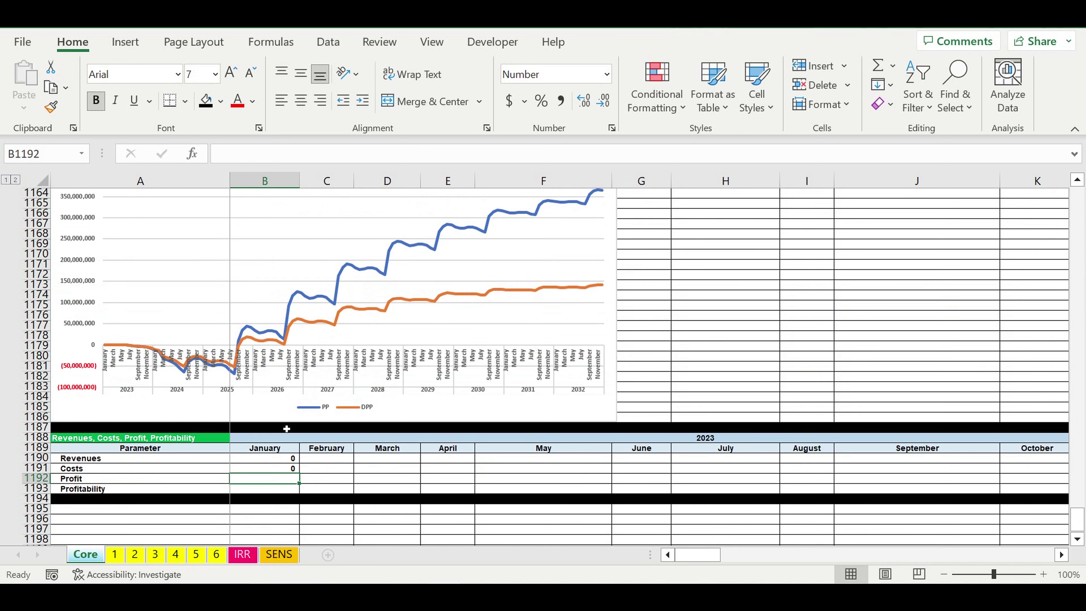
pyautogui.write('=')
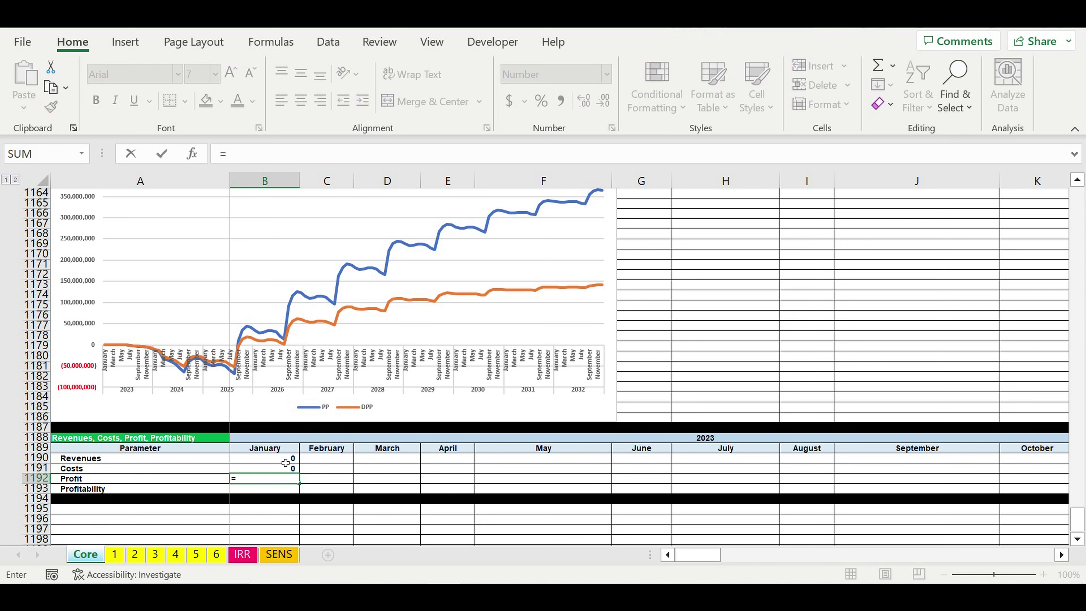
pyautogui.click(286, 462)
pyautogui.write('-')
pyautogui.click(277, 471)
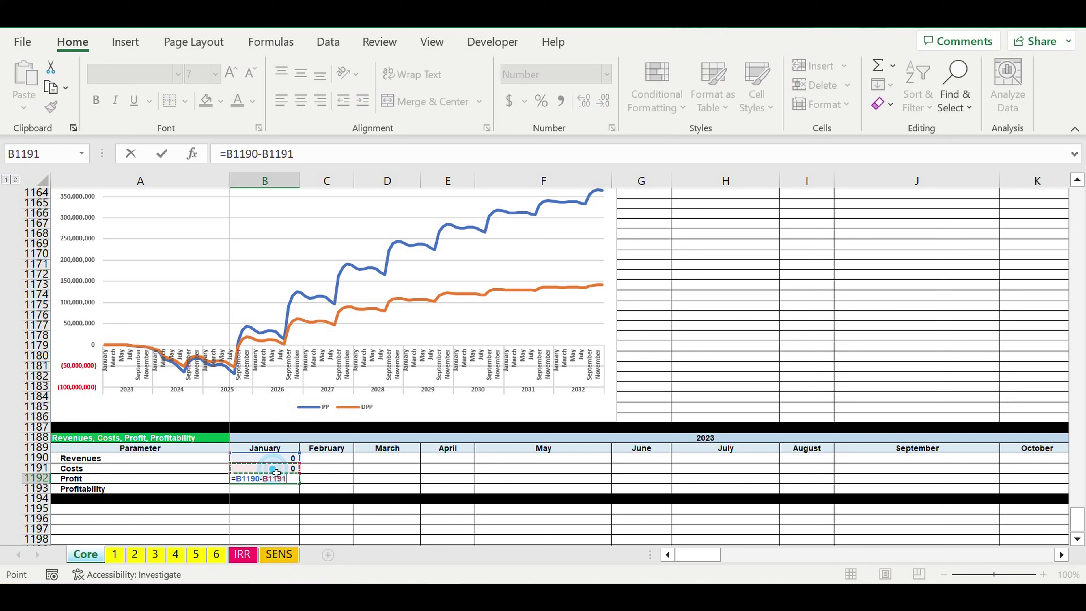
pyautogui.press('Return')
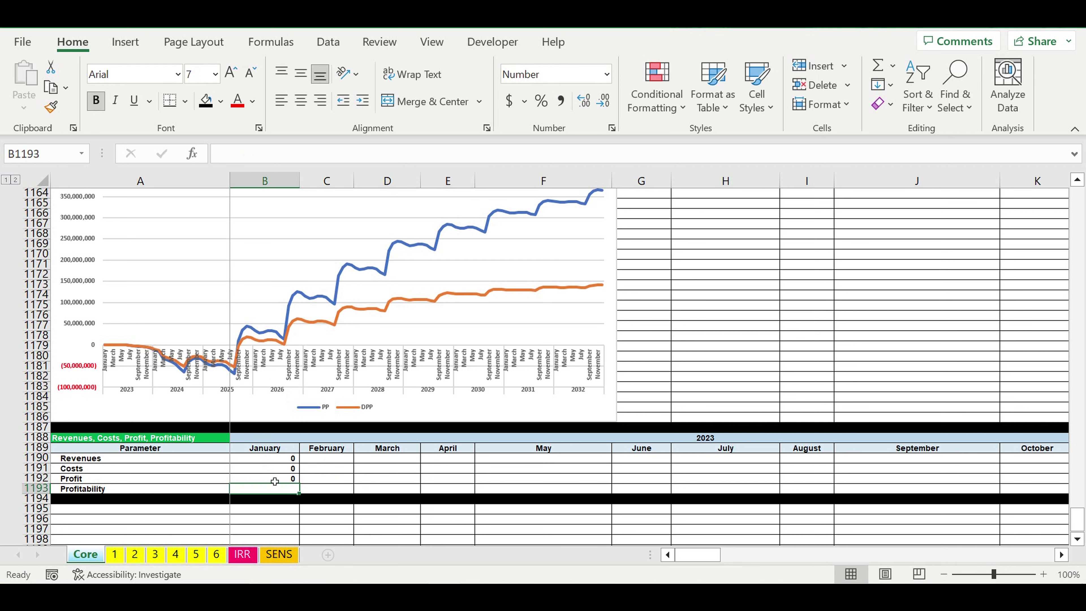
# Calculate January Profitability in B1193 as profit divided by revenues, returning 0 on errors, with =IFERROR(B1192/B1190,0)
pyautogui.write('=')
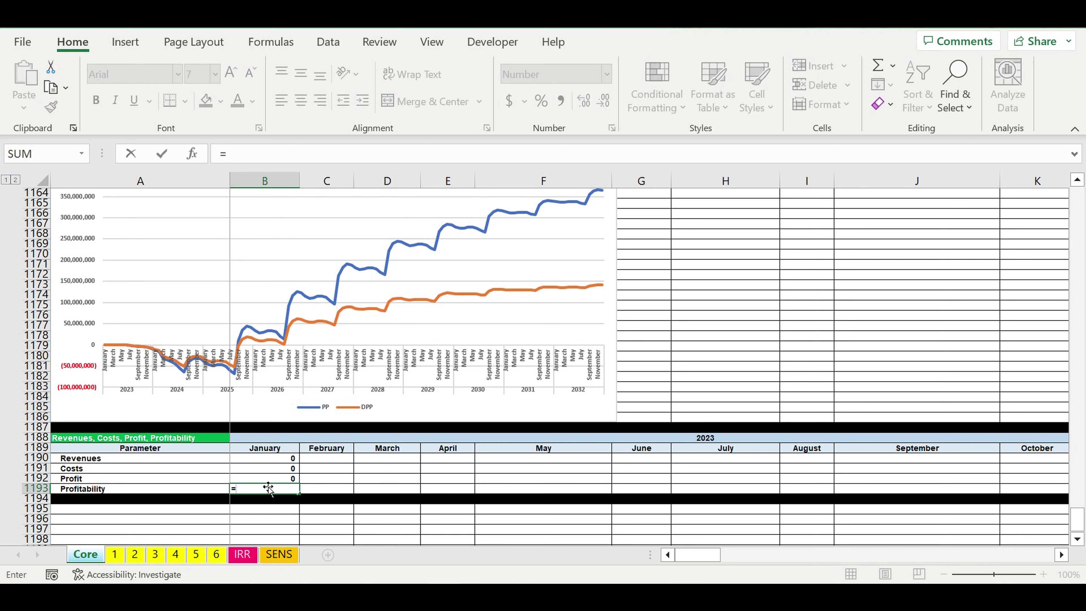
pyautogui.click(263, 480)
pyautogui.write('/')
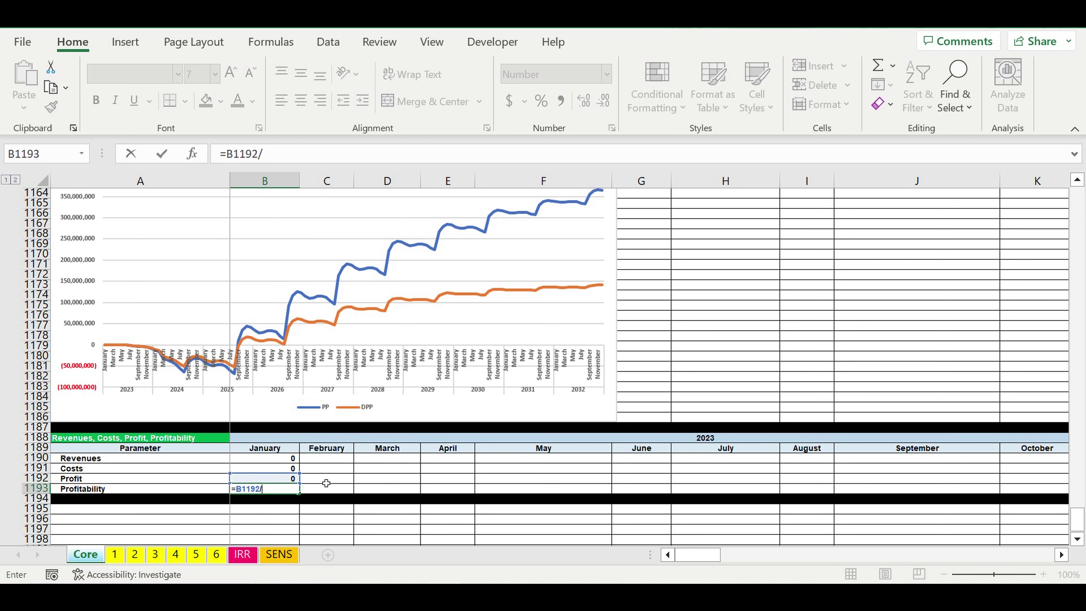
pyautogui.click(262, 461)
pyautogui.click(234, 159)
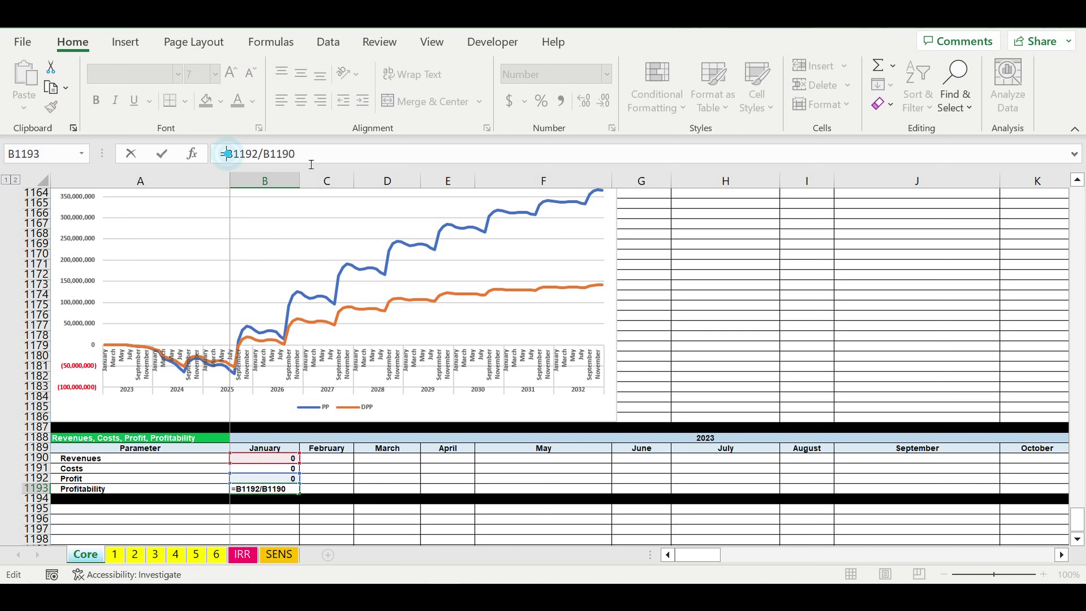
pyautogui.write('if')
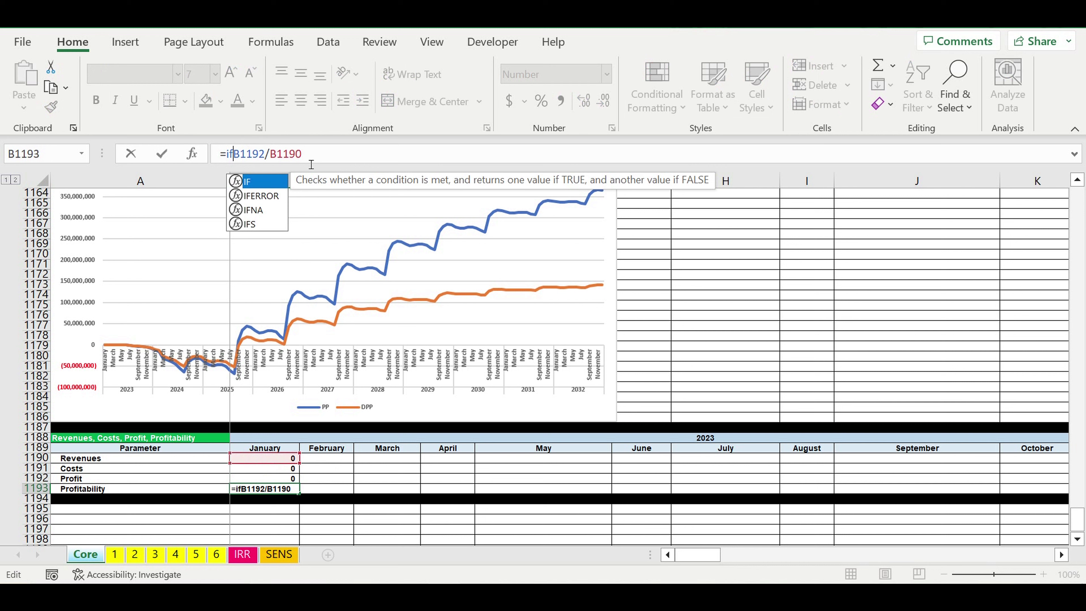
pyautogui.doubleClick(278, 197)
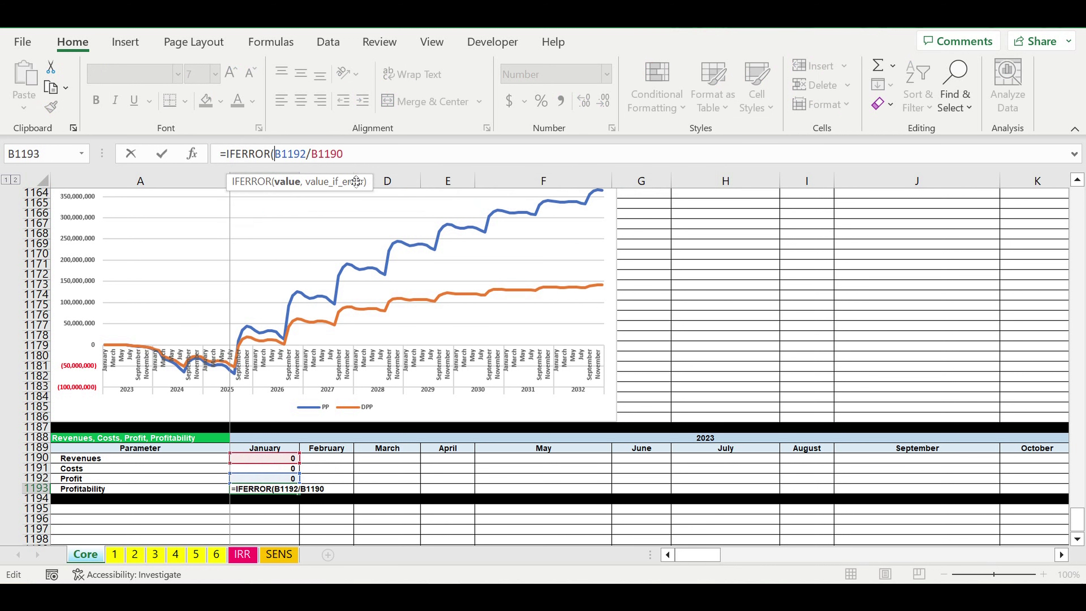
pyautogui.write(',0)')
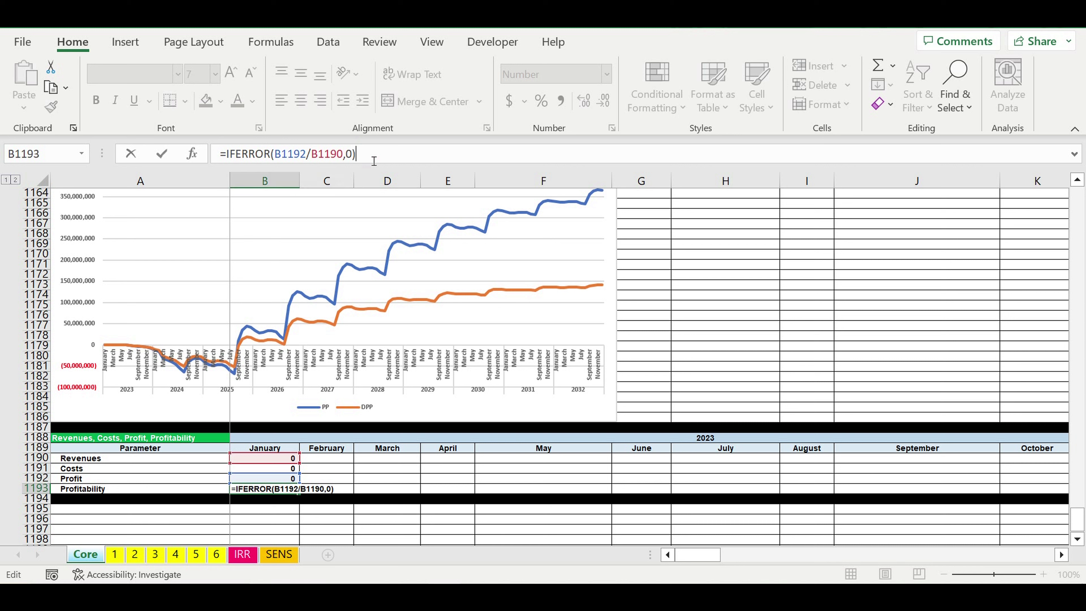
pyautogui.press('Return')
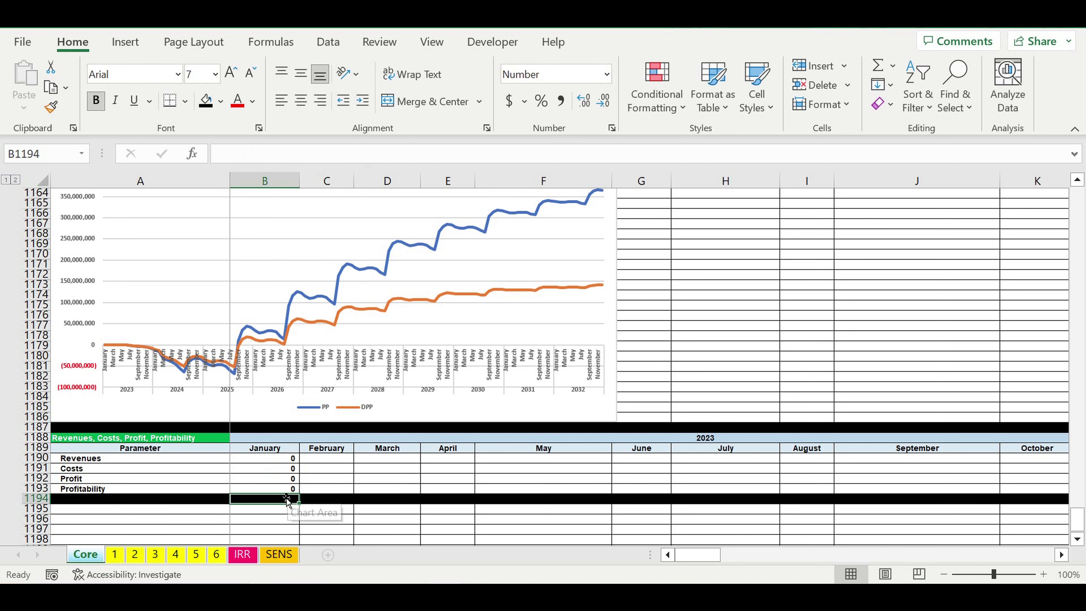
# Format the January Profitability cell B1193 as a percentage with one decimal place
pyautogui.click(276, 491)
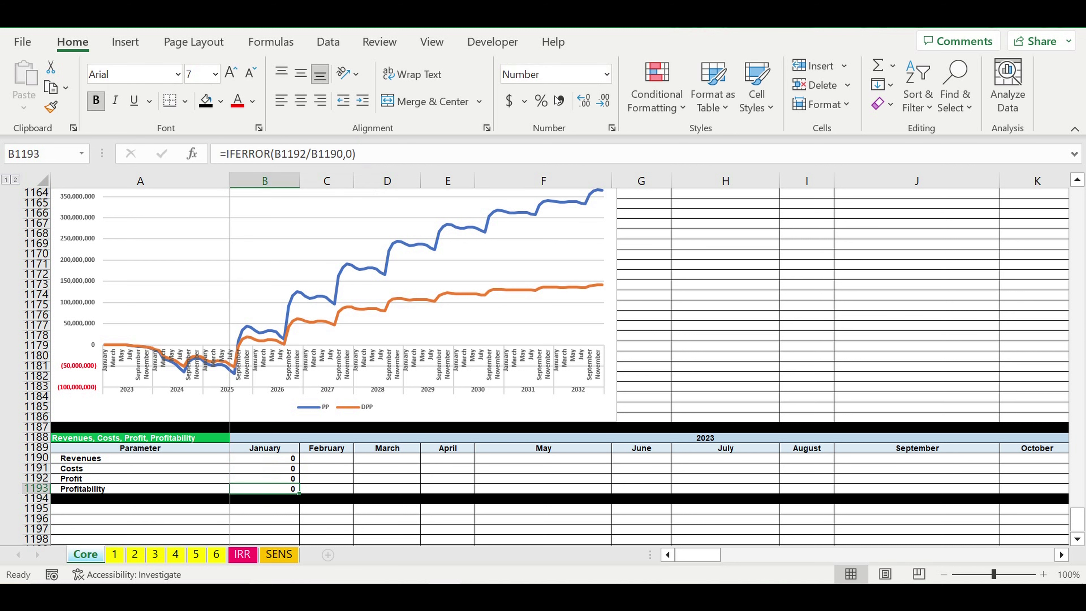
pyautogui.click(540, 101)
pyautogui.click(583, 101)
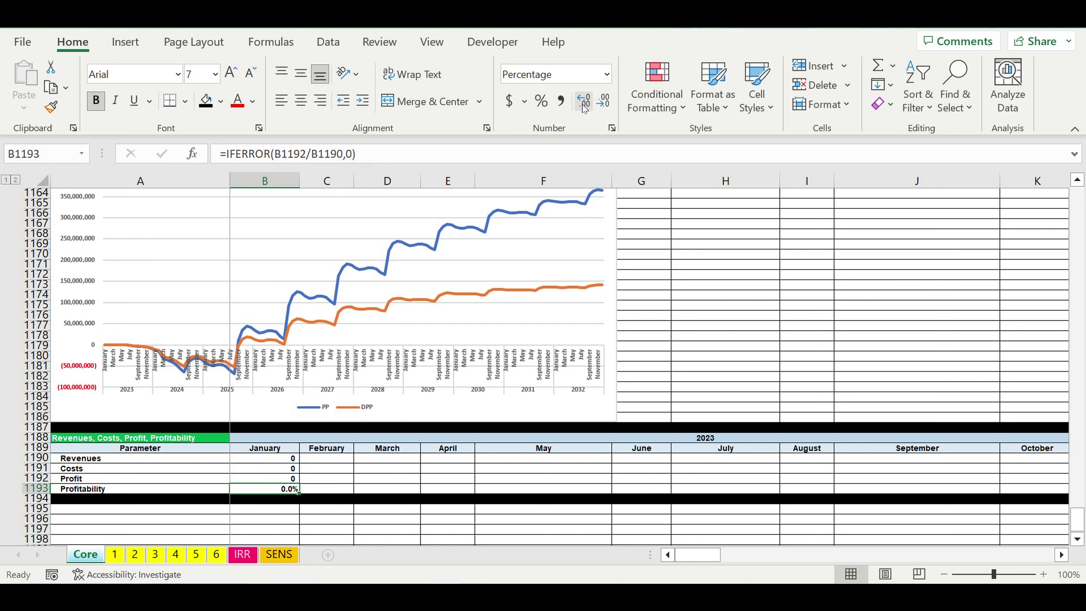
# Fill the January formulas in B1190:B1193 across all months through December 2032 in column DQ
pyautogui.click(274, 458)
pyautogui.moveTo(278, 479); pyautogui.dragTo(991, 492)
pyautogui.moveTo(1064, 492); pyautogui.dragTo(934, 458)
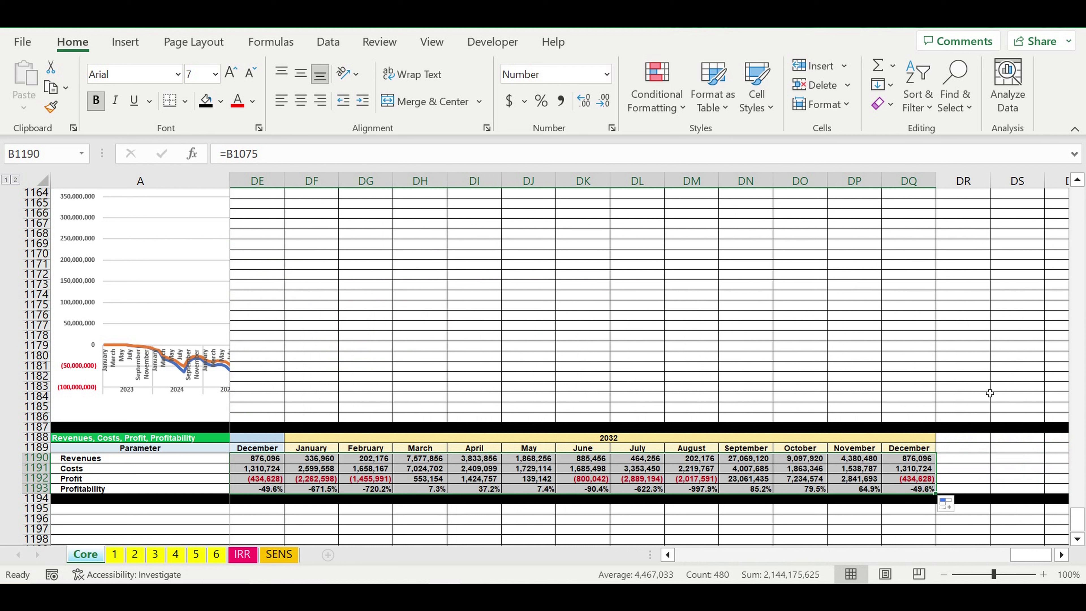
pyautogui.click(991, 393)
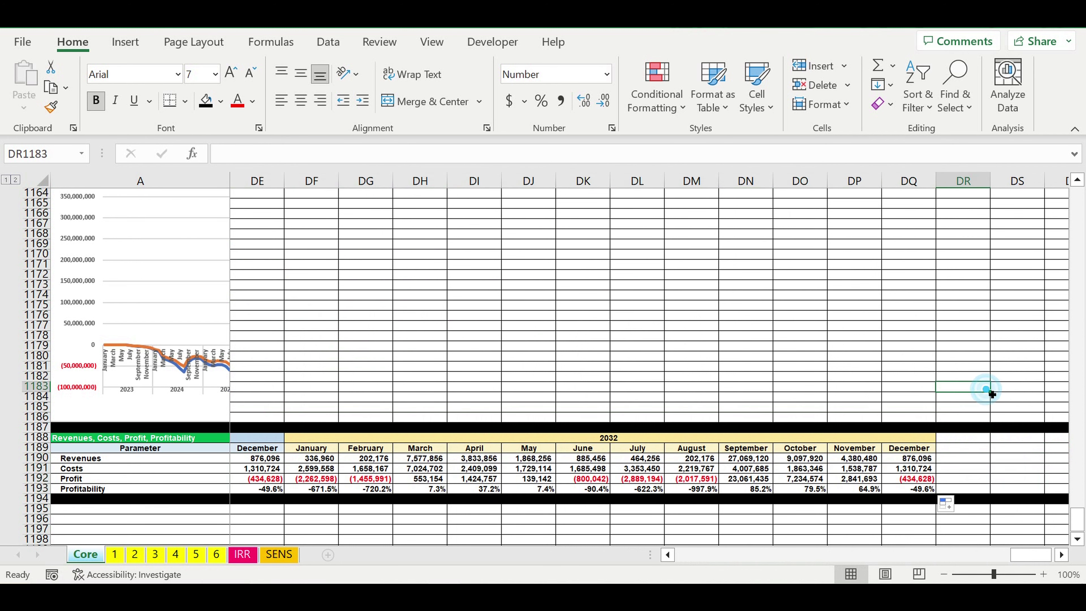
# Inspect the filled October 2032 Profit formula and the 2023 months of the Revenues, Costs, Profit, Profitability table
pyautogui.click(799, 478)
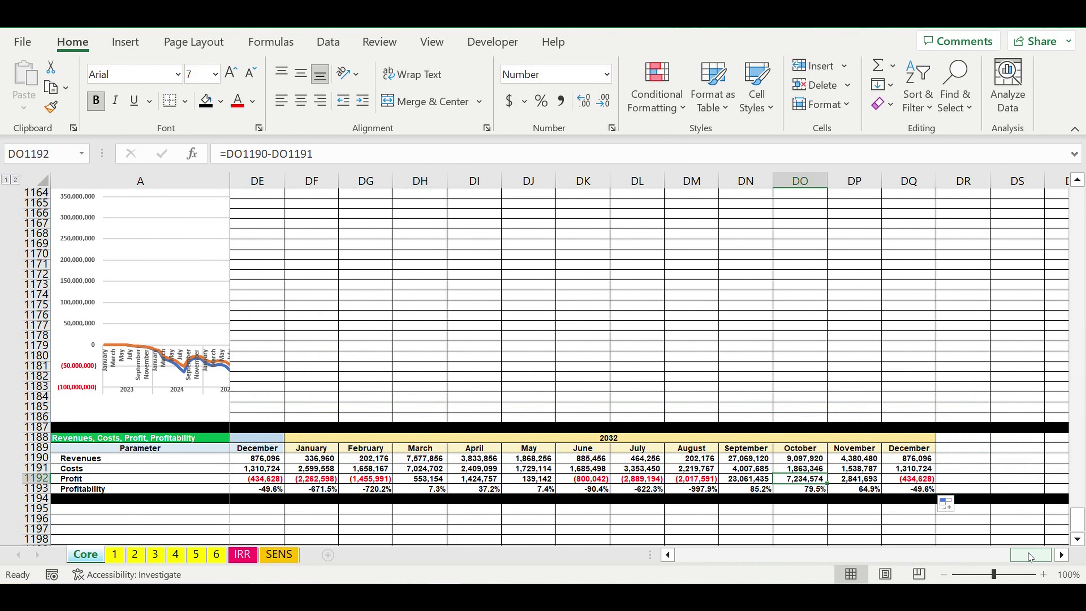
pyautogui.moveTo(1030, 555); pyautogui.dragTo(661, 575)
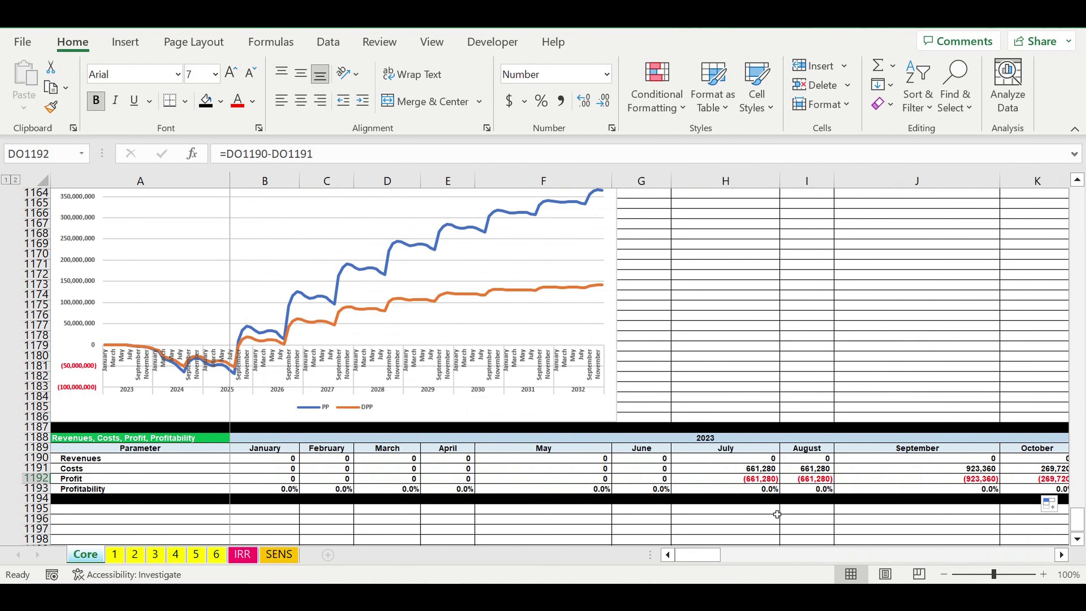
pyautogui.click(864, 519)
pyautogui.moveTo(710, 555); pyautogui.dragTo(822, 555)
# Examine the filled Costs, Profit and Profitability cells from December 2025 through mid-2026
pyautogui.click(753, 469)
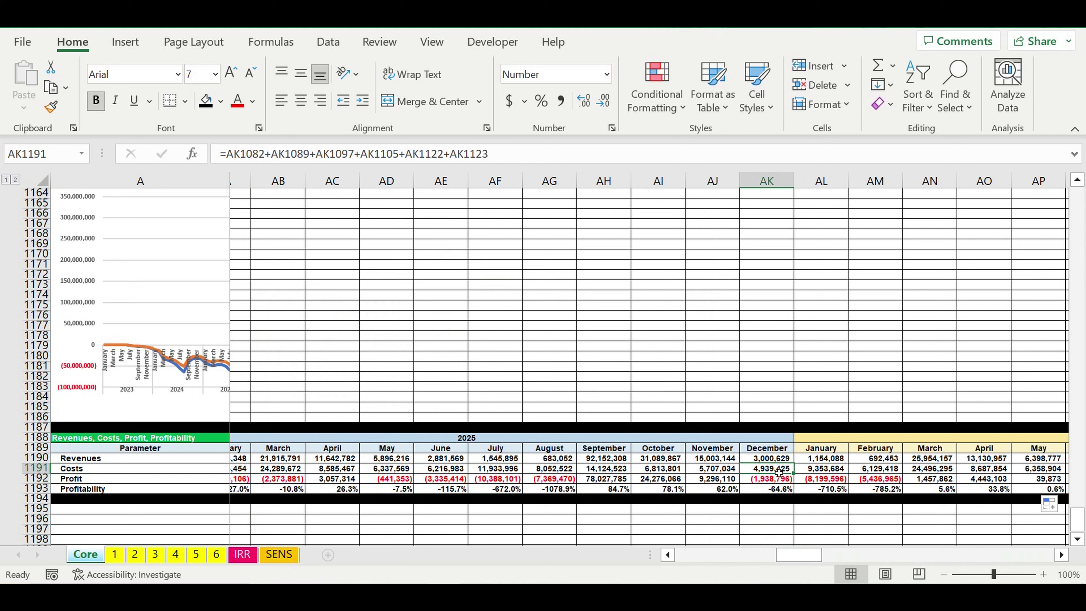
pyautogui.press('Down')
pyautogui.press('Right')
pyautogui.press('Right')
pyautogui.press('Right')
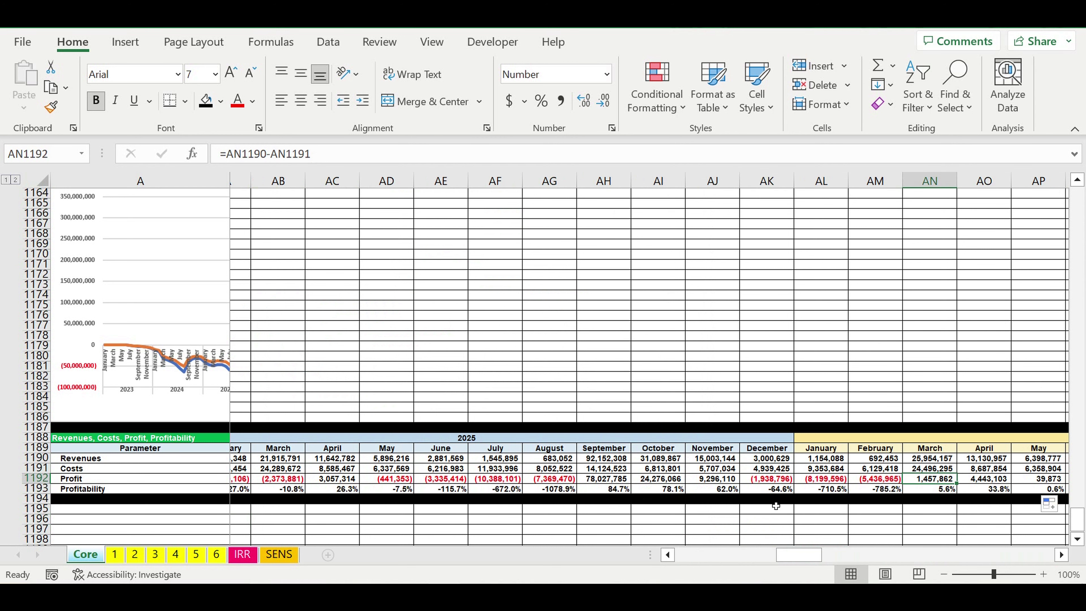
pyautogui.press('Down')
pyautogui.press('Right')
pyautogui.press('Right')
pyautogui.press('Right')
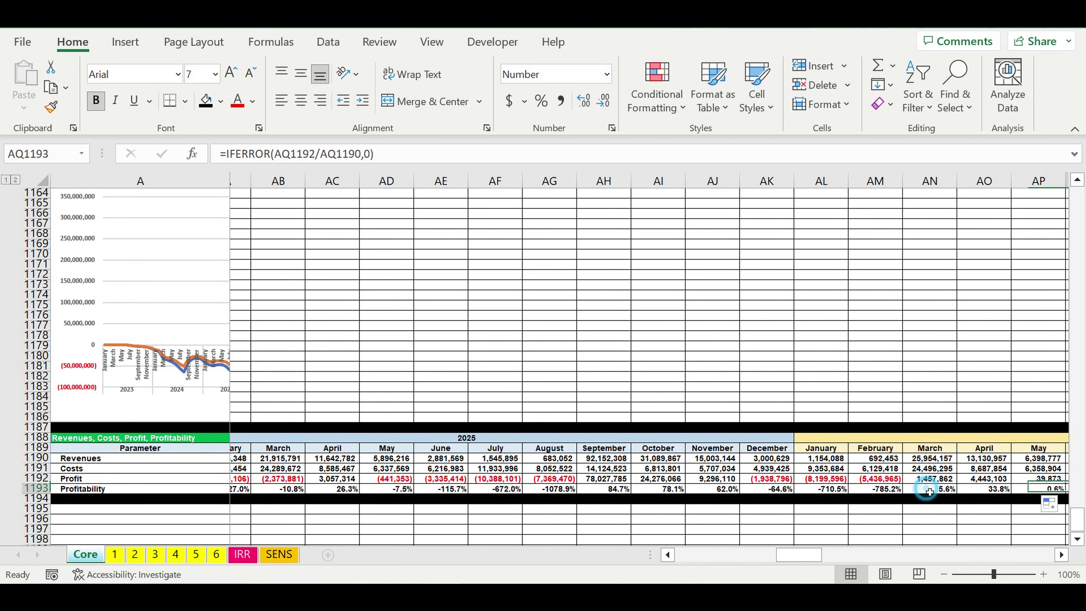
pyautogui.hscroll(3, 932, 481)
pyautogui.scroll(-10, 928, 482)
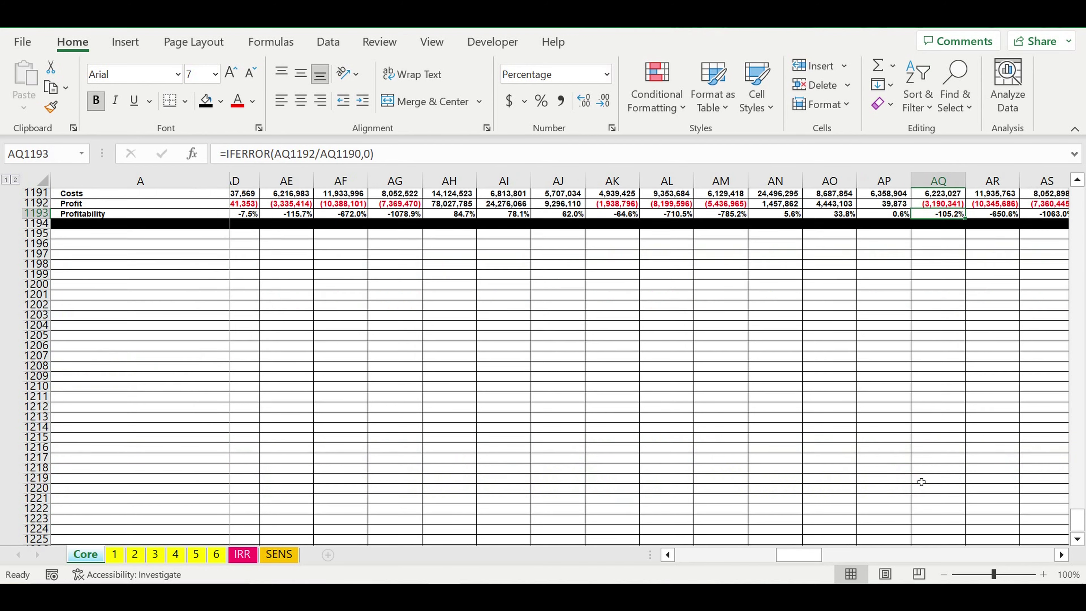
pyautogui.scroll(5, 920, 477)
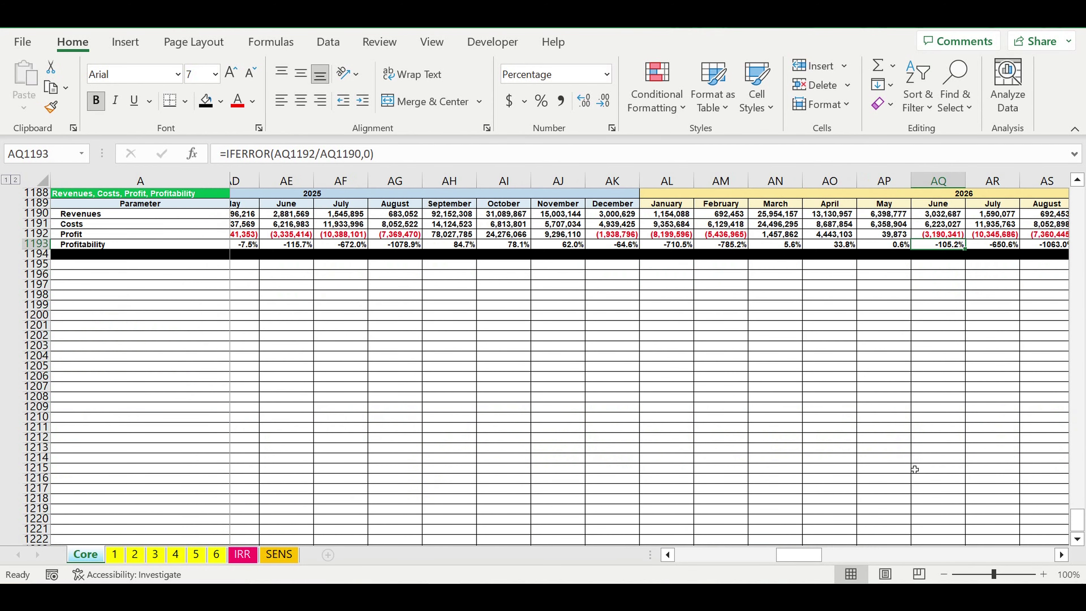
# Review the starting prices and ON/OFF settings of the Spring-Summer product line on sheet 1, and return to the Core sheet
pyautogui.click(111, 556)
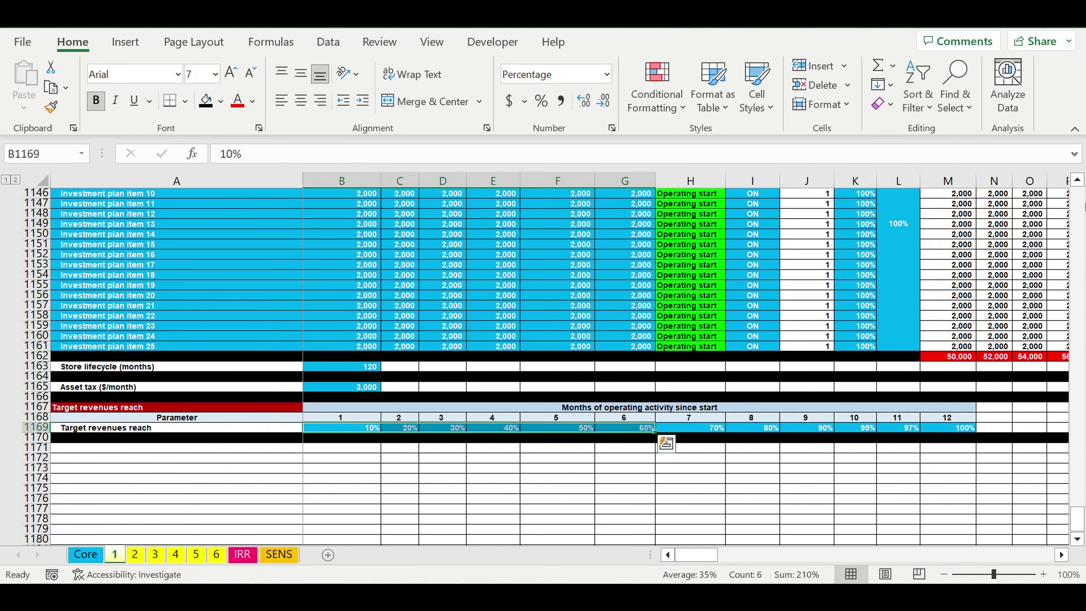
pyautogui.moveTo(1080, 518); pyautogui.dragTo(1081, 201)
pyautogui.moveTo(393, 353)
pyautogui.mouseDown()
pyautogui.moveTo(333, 422)
pyautogui.moveTo(339, 484)
pyautogui.moveTo(327, 485)
pyautogui.mouseUp()
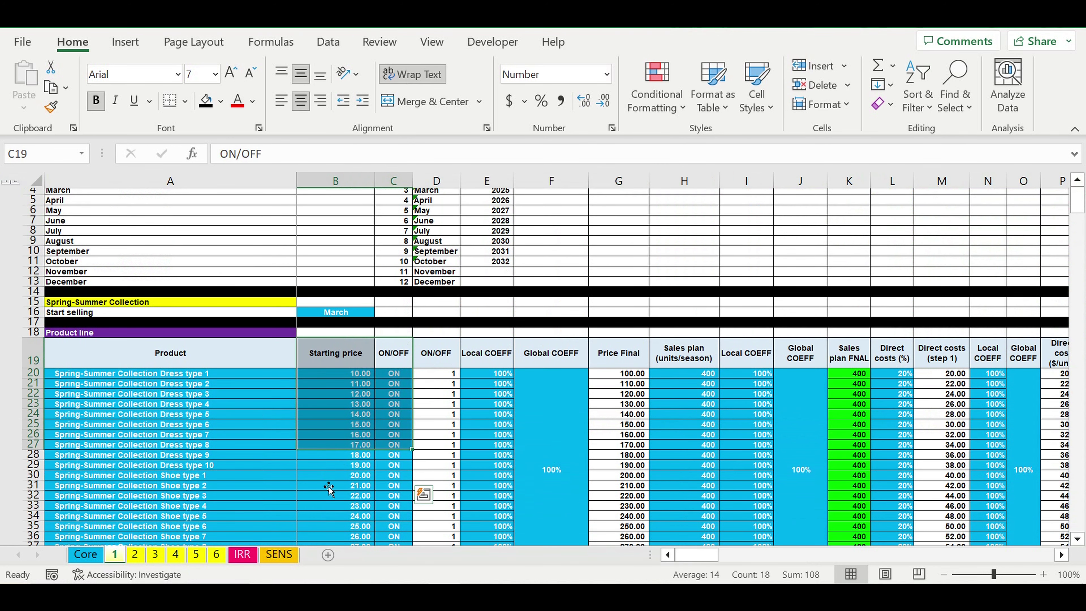
pyautogui.click(87, 555)
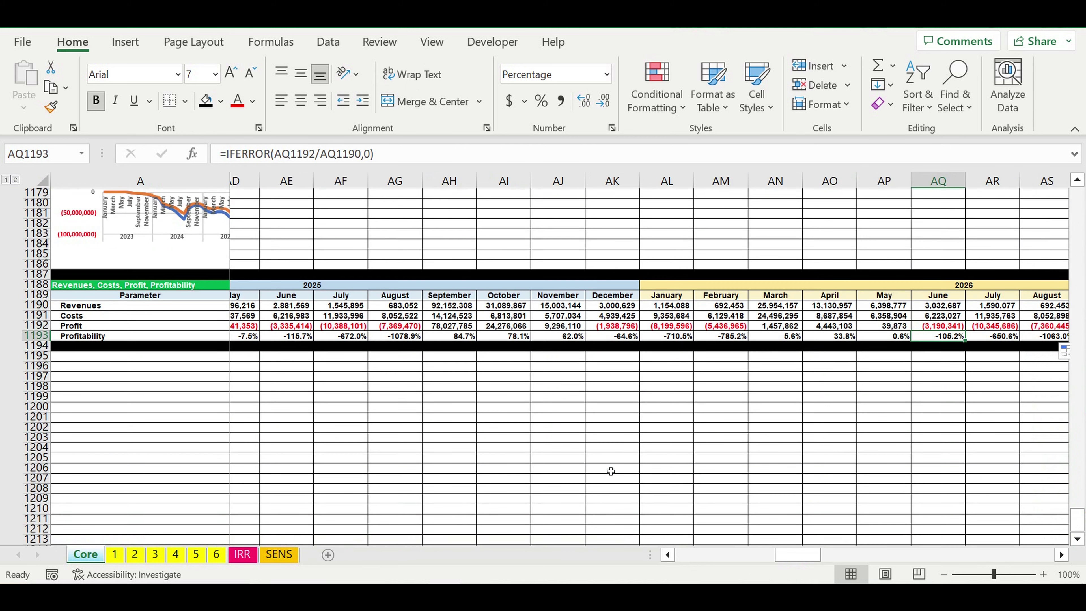
# Check the November 2025 Revenues, Costs, Profit and Profitability formulas in column AJ
pyautogui.click(611, 471)
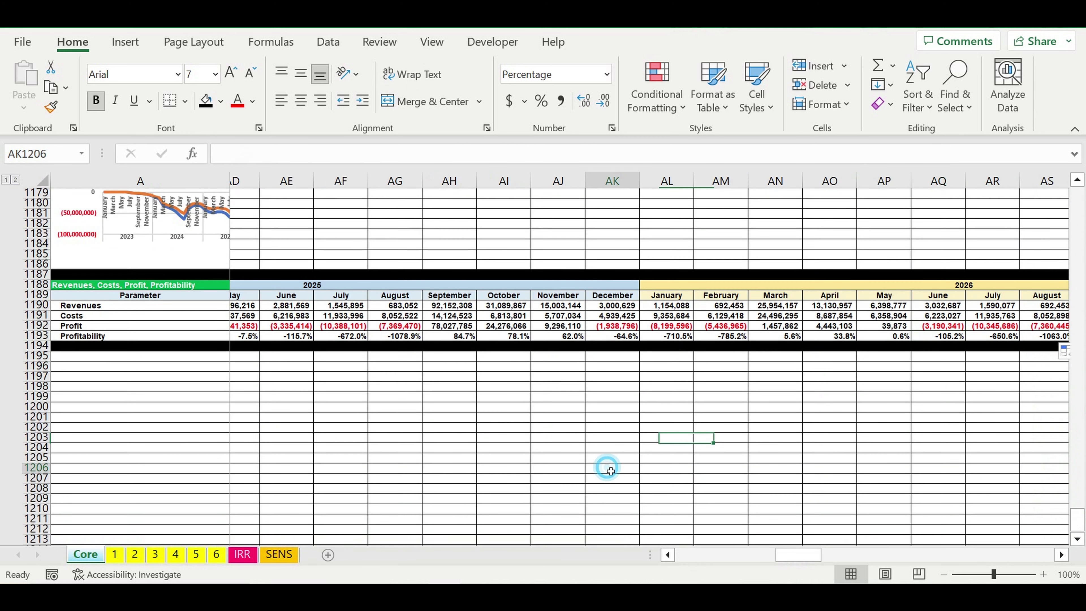
pyautogui.click(572, 308)
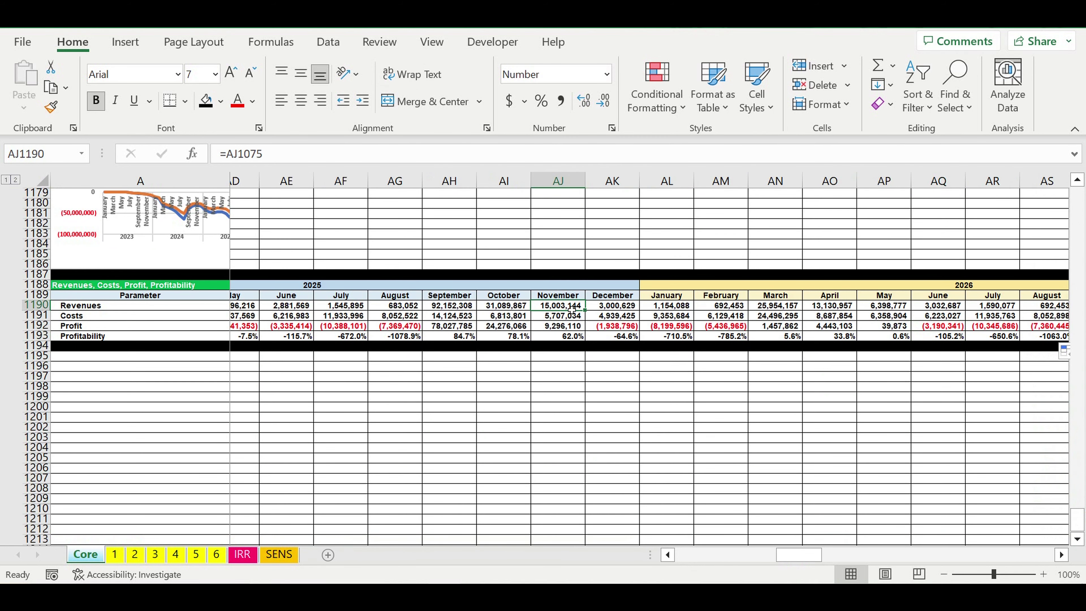
pyautogui.click(559, 317)
pyautogui.click(575, 328)
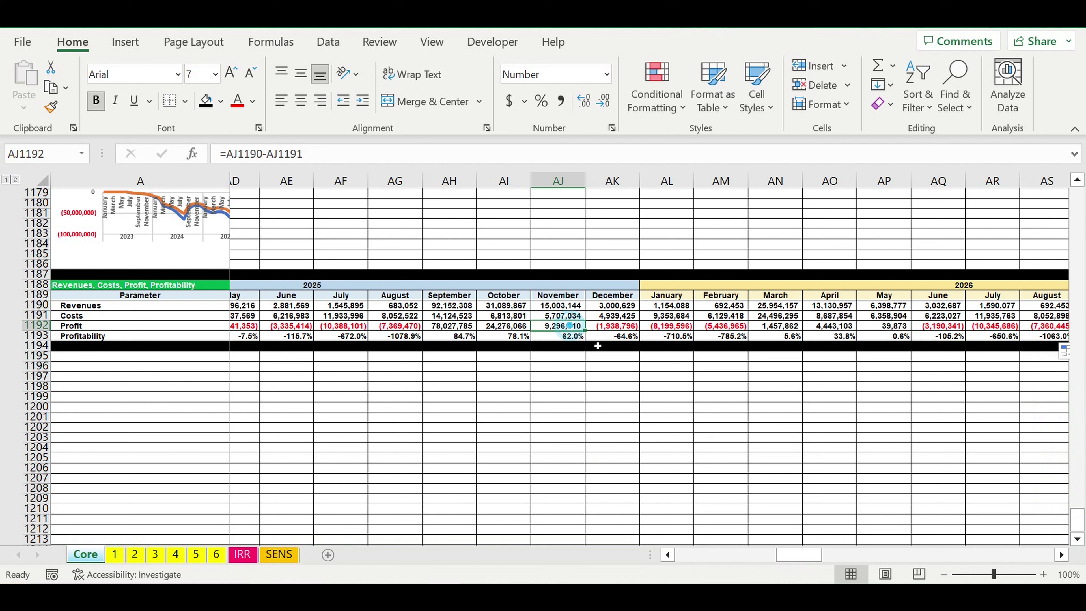
pyautogui.click(573, 337)
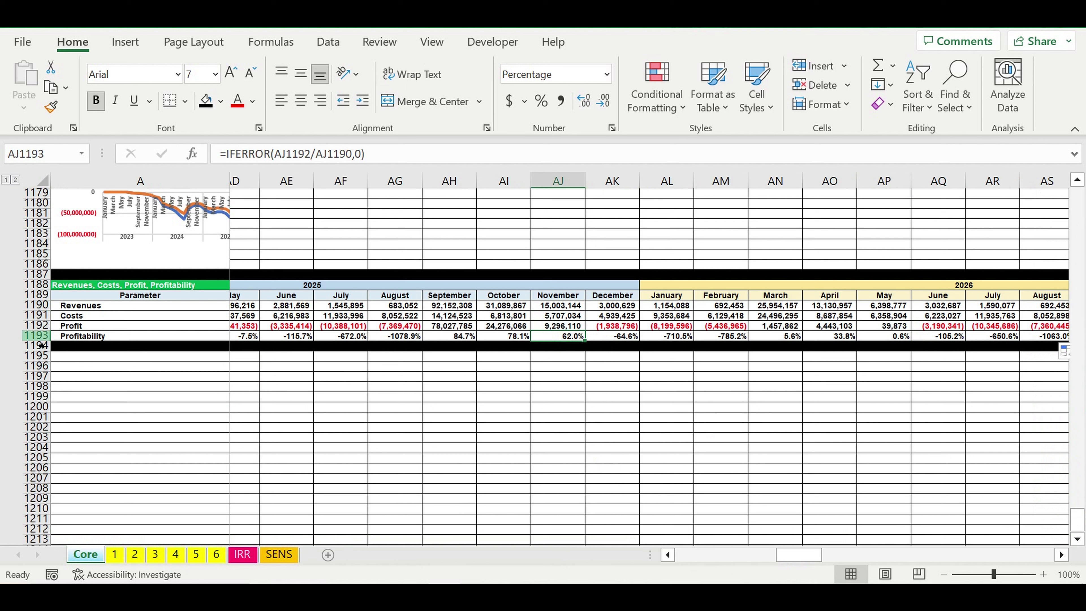
# Examine the Profitability row across 2026, including August, and the Profit values from December 2026 to February 2027
pyautogui.click(39, 338)
pyautogui.moveTo(796, 552); pyautogui.dragTo(819, 555)
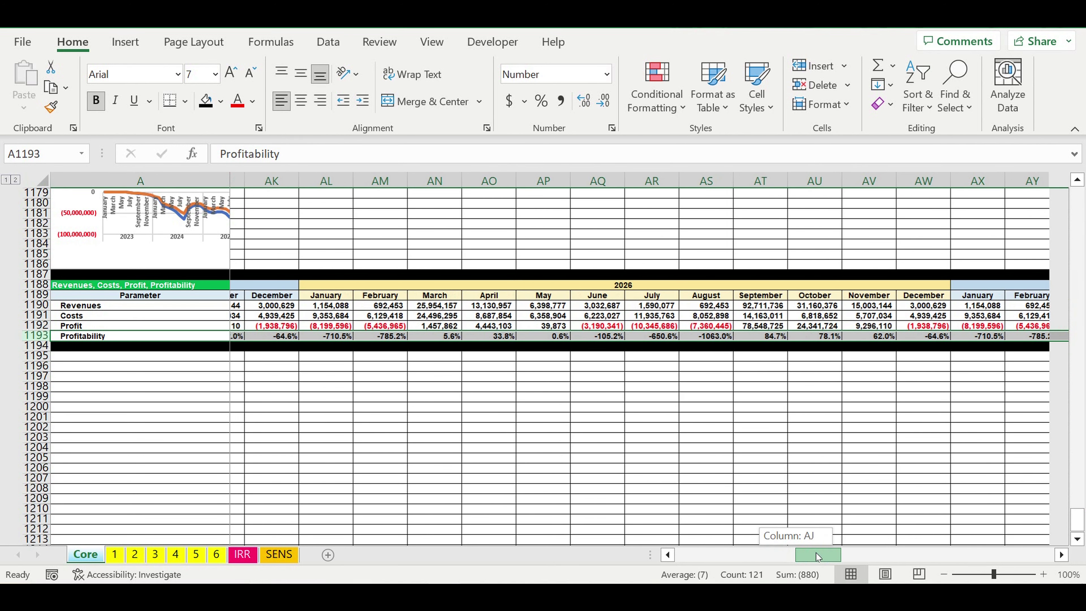
pyautogui.click(803, 428)
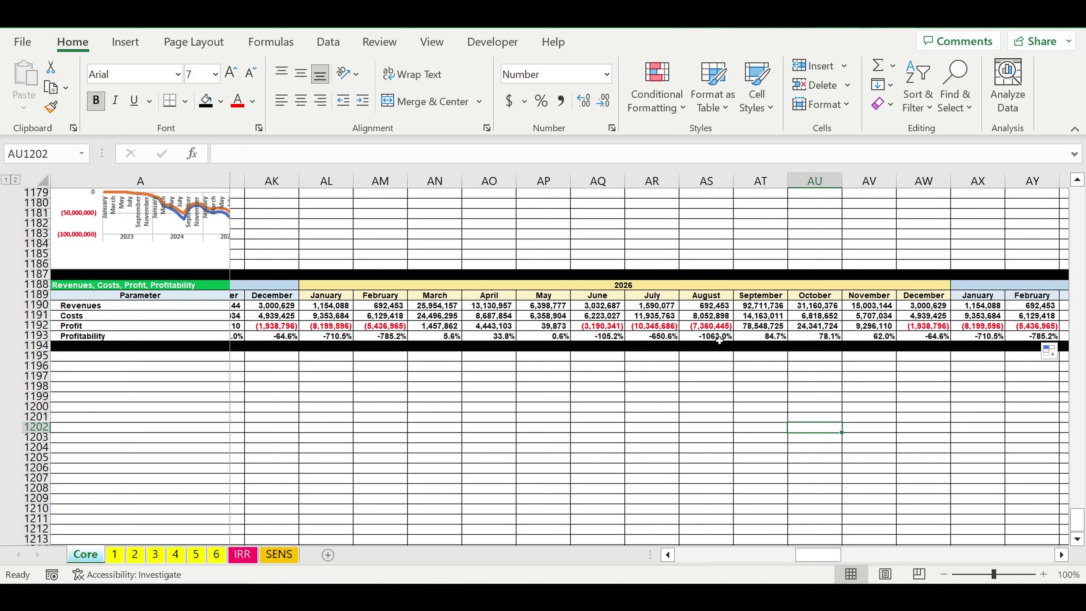
pyautogui.click(719, 336)
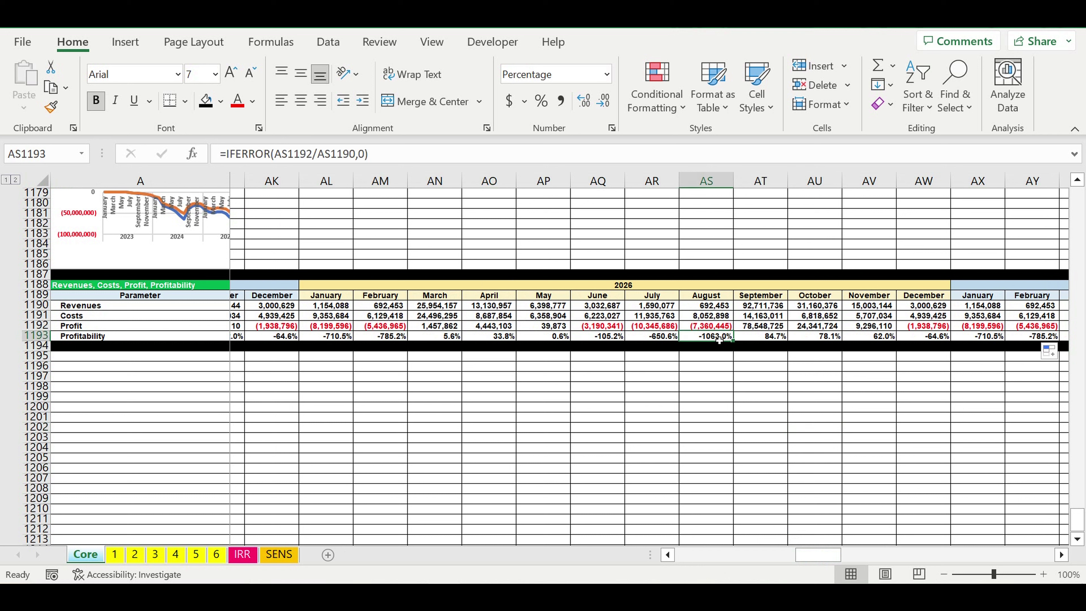
pyautogui.click(885, 387)
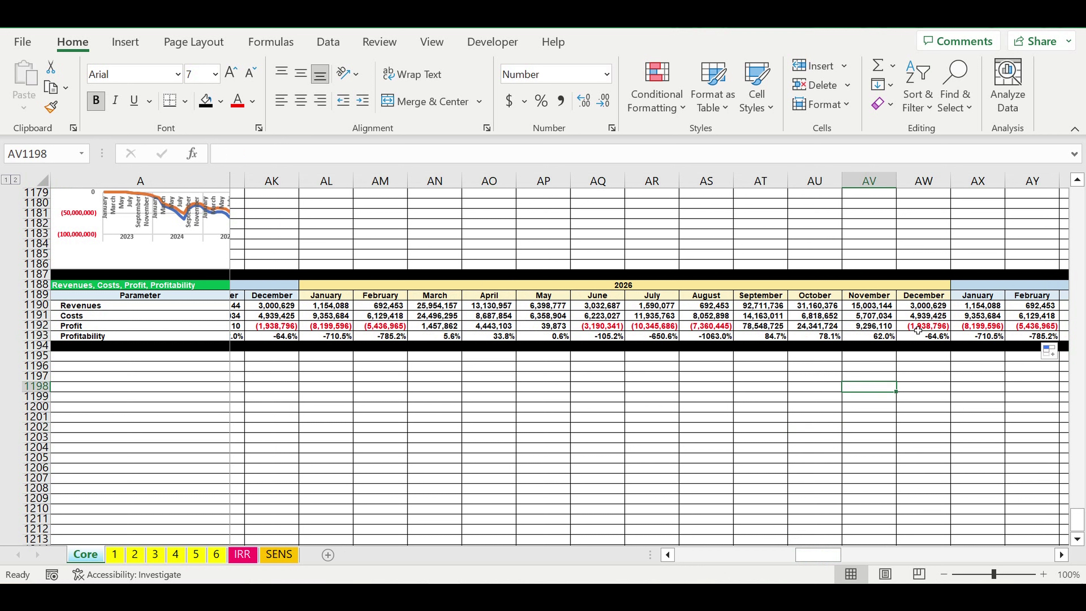
pyautogui.moveTo(918, 330); pyautogui.dragTo(1034, 328)
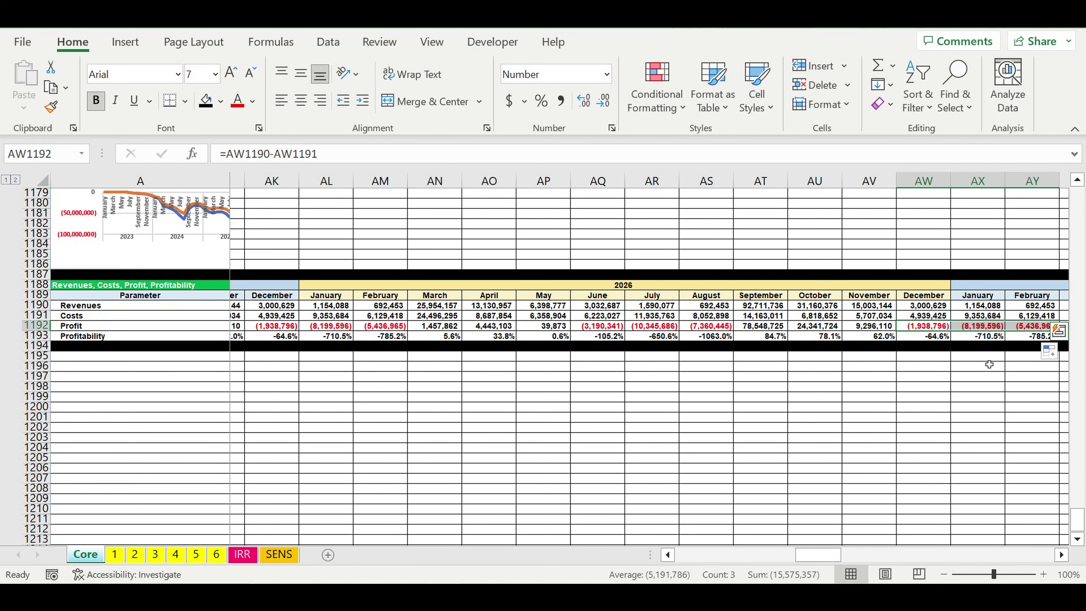
# Compare the Cash Flow Statement's operating results for December 2026 to February 2027 with its direct costs and payroll, and return to the profitability table
pyautogui.hscroll(1, 989, 364)
pyautogui.scroll(9, 989, 364)
pyautogui.scroll(20, 874, 444)
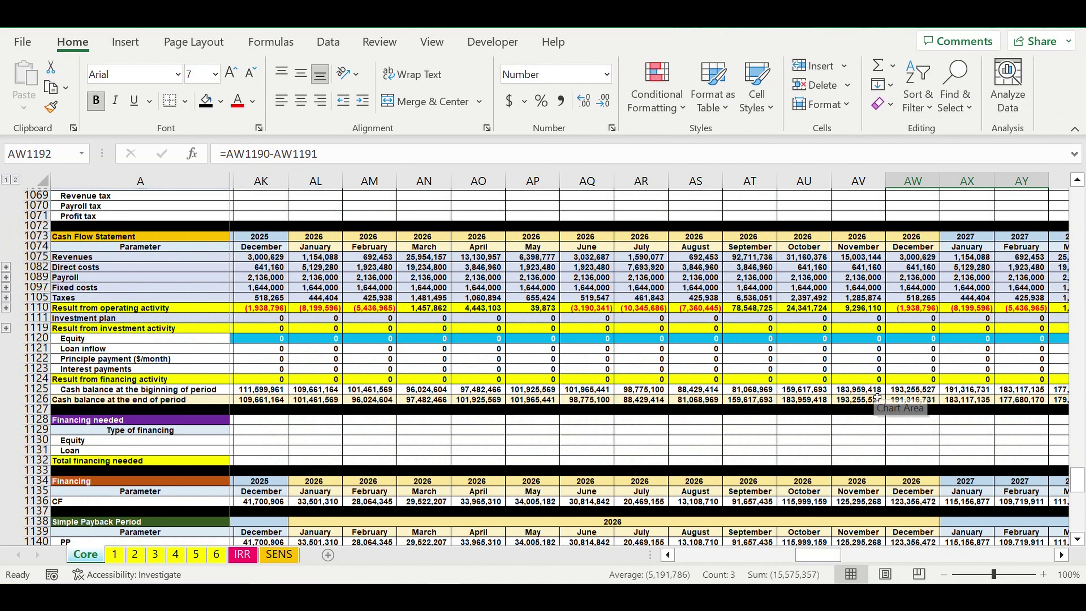
pyautogui.scroll(1, 876, 398)
pyautogui.moveTo(917, 327); pyautogui.dragTo(1026, 326)
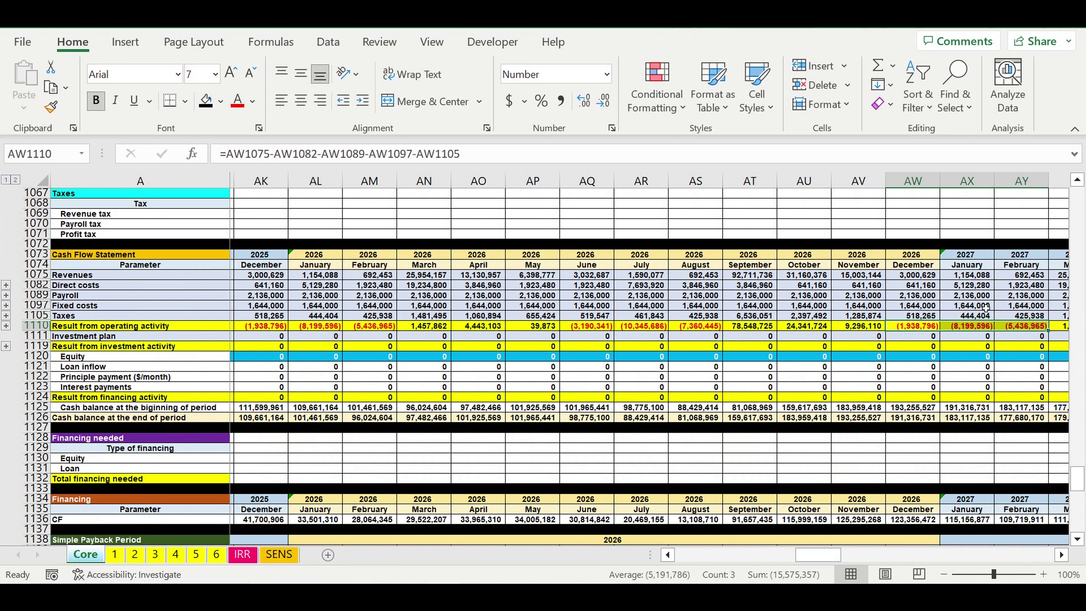
pyautogui.click(919, 285)
pyautogui.click(921, 296)
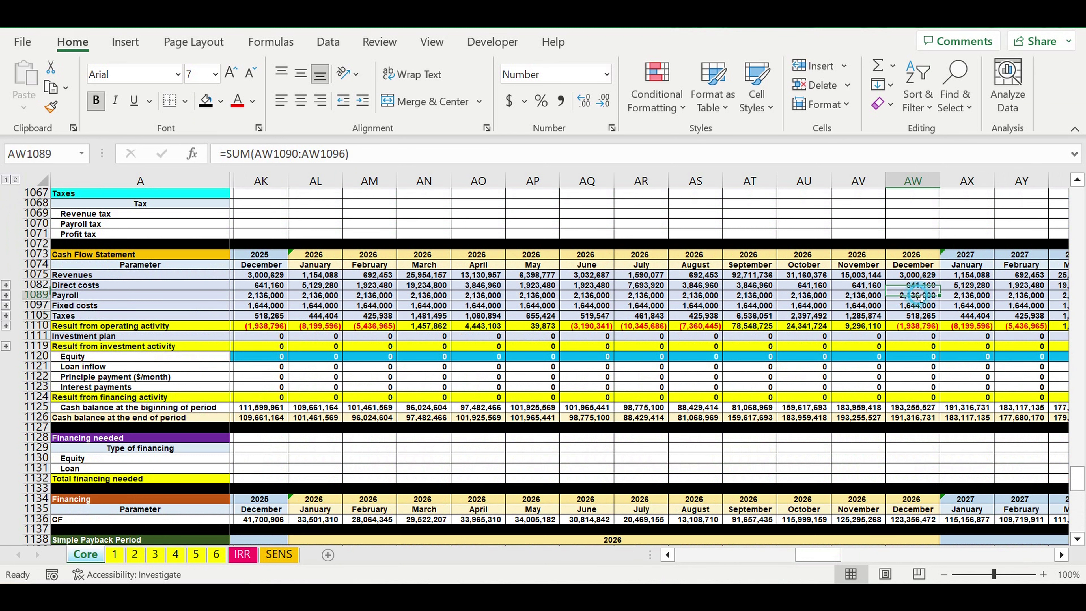
pyautogui.moveTo(825, 558); pyautogui.dragTo(667, 555)
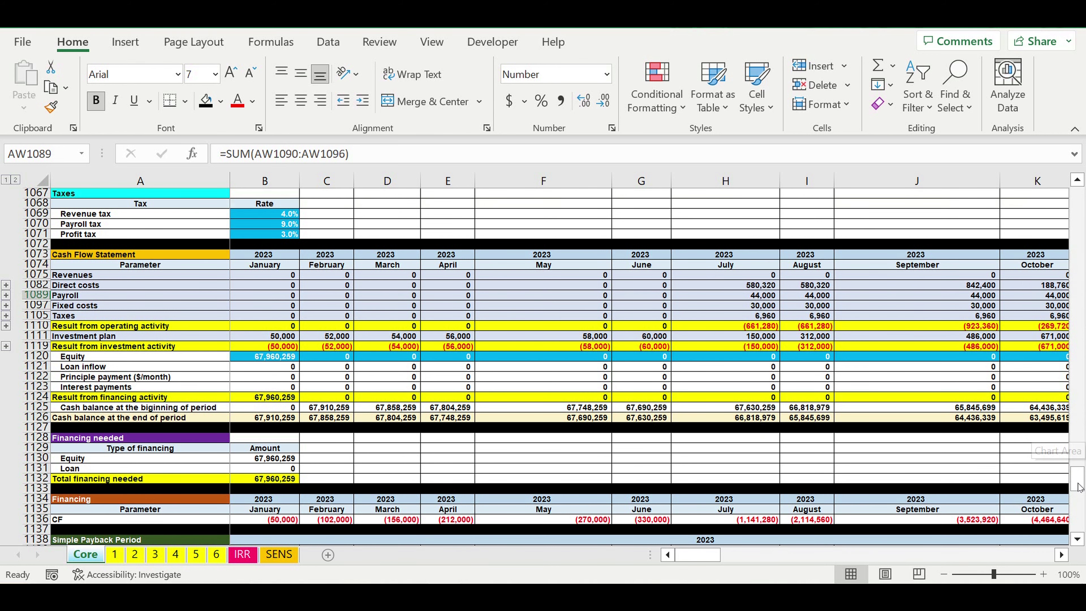
pyautogui.scroll(-7, 1078, 487)
pyautogui.scroll(-12, 1079, 492)
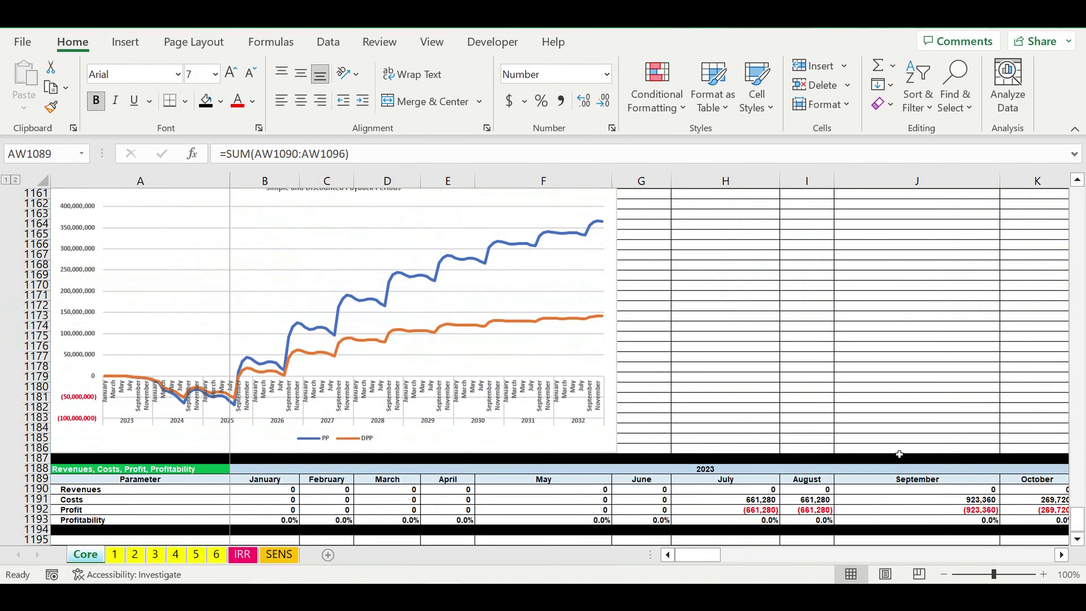